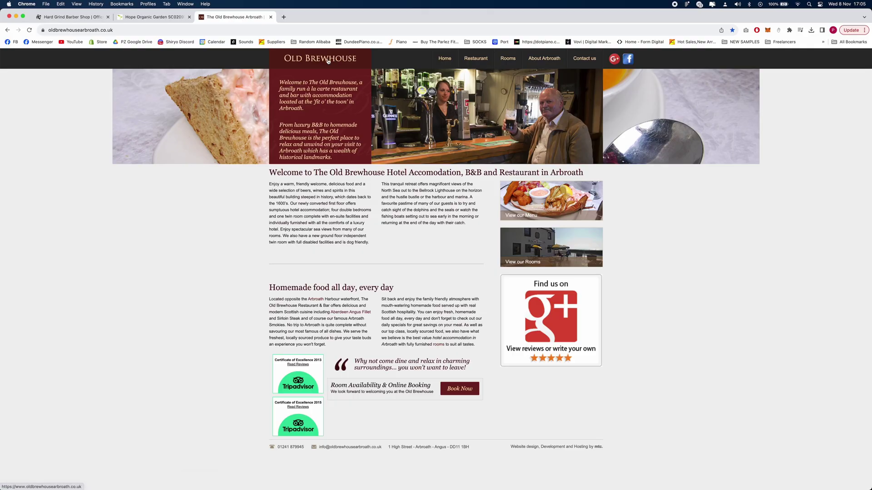
- Inspect the old site's logo in Chrome and continue typing the Figma heading toward 'OLD BREWHOUSE'
right_click(328, 61)
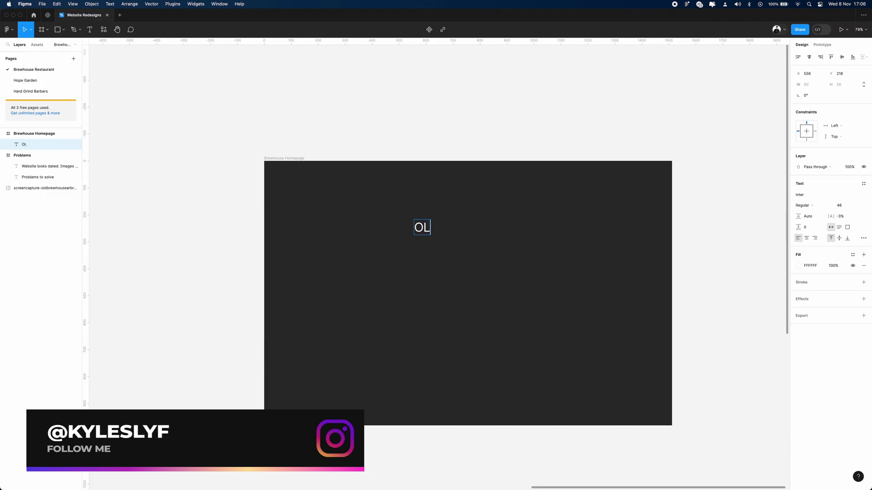
text(D BREWHOUSE)
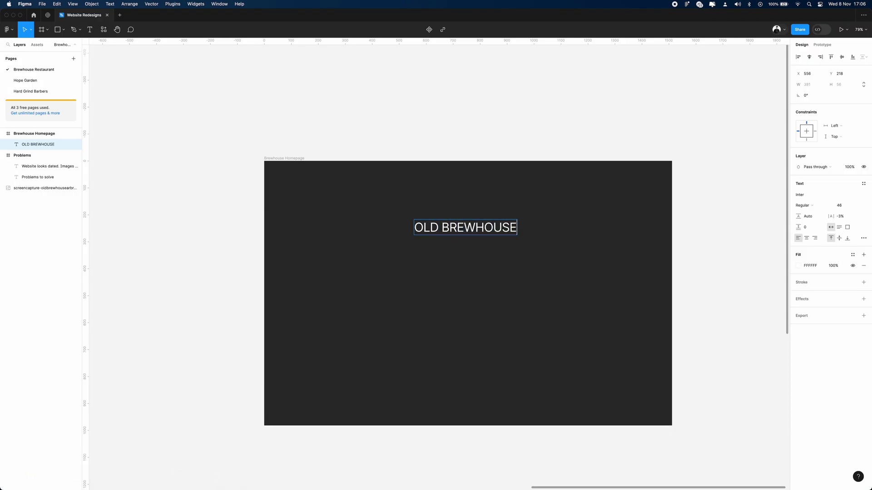
- Change the OLD BREWHOUSE text's font, checking it against the old website's logo
key(super+a)
click(863, 195)
click(757, 258)
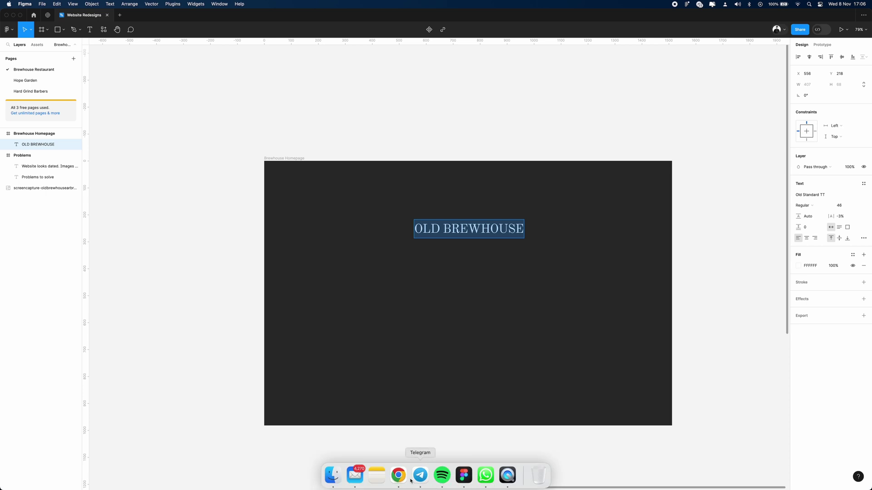
click(399, 476)
key(super+Tab)
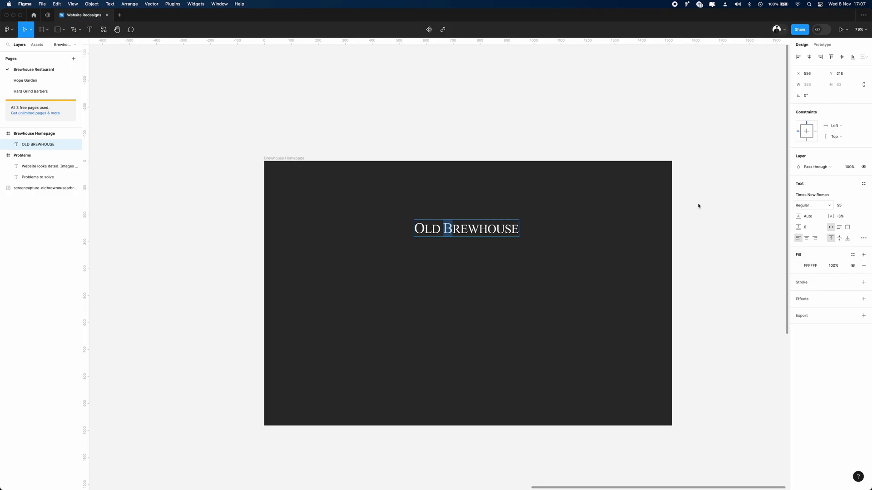
- Move the logo text toward the frame's left side and wrap it in a frame named LOGO
key(Escape)
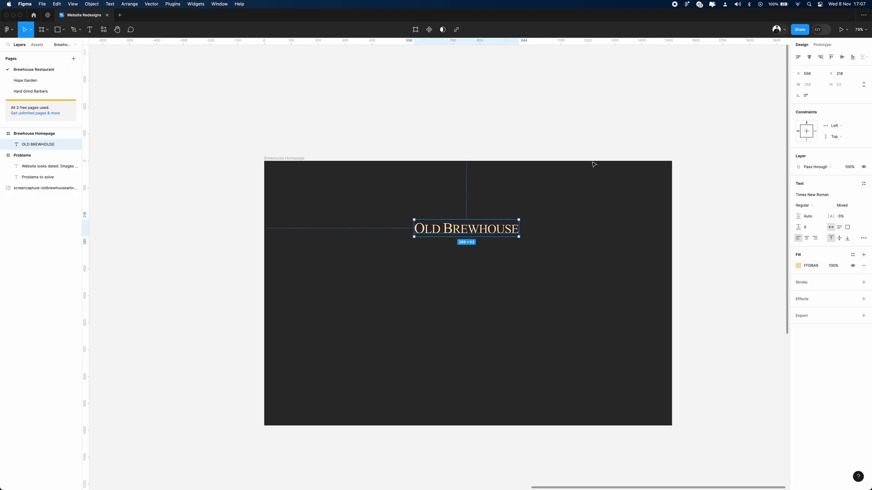
click(478, 68)
drag(500, 228, 383, 184)
right_click(417, 224)
click(448, 314)
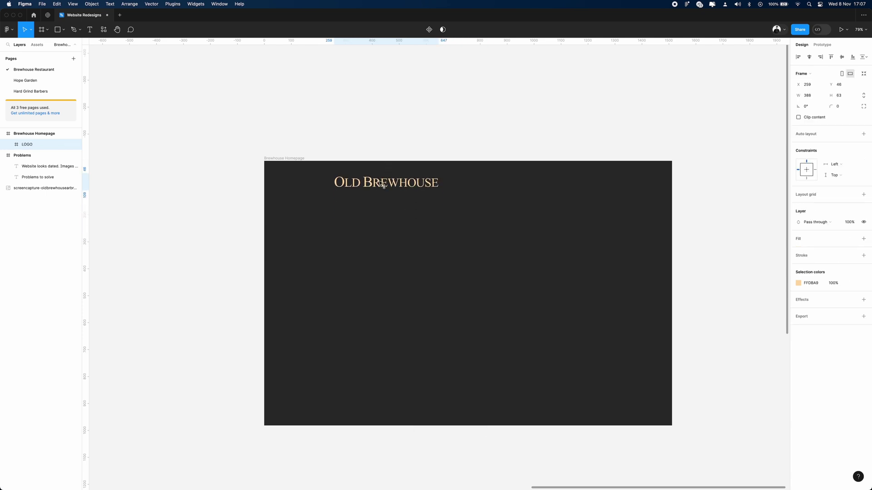
- Scale the logo down and give the homepage frame a 12-column grid with 80 px margins
key(k)
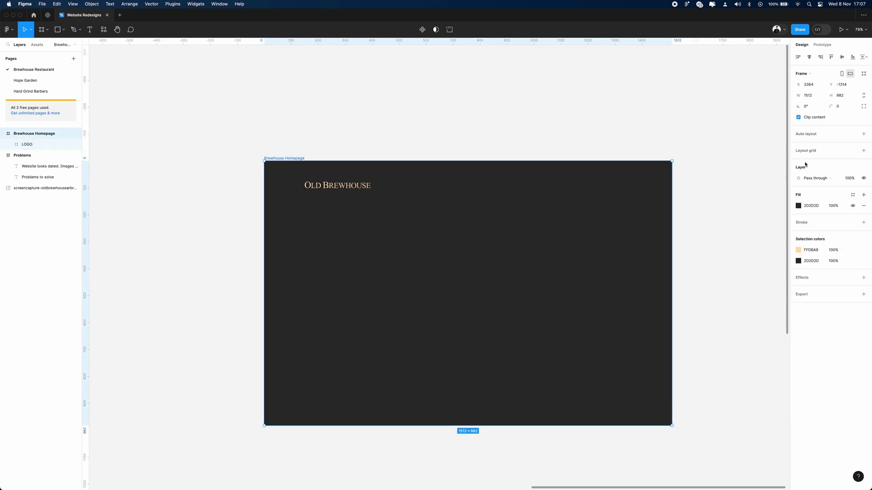
click(863, 150)
click(798, 162)
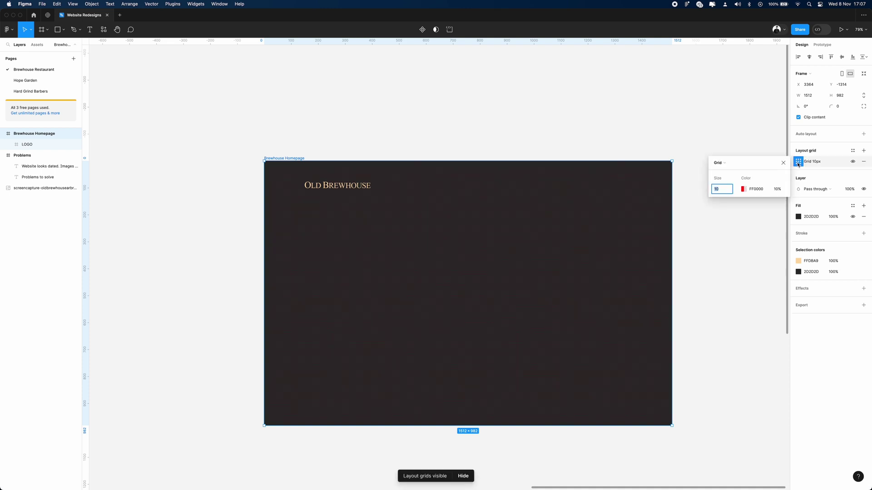
click(719, 163)
click(730, 171)
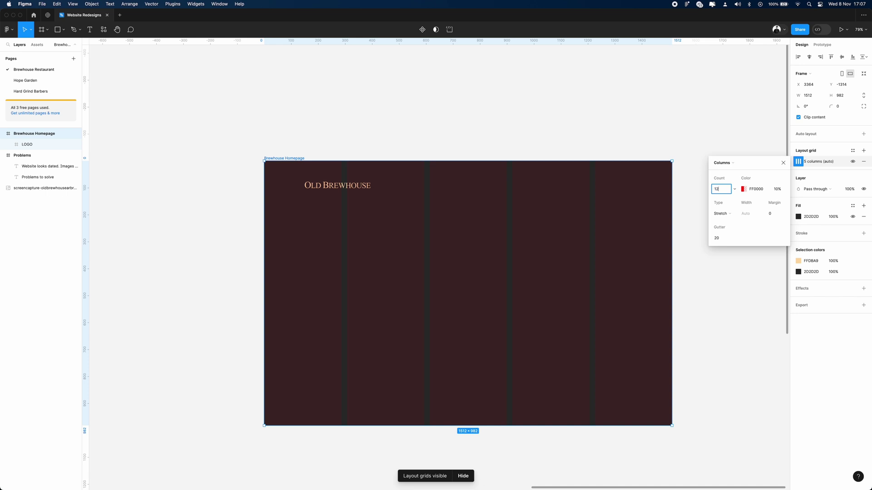
key(Return)
click(775, 217)
key(Return)
click(553, 110)
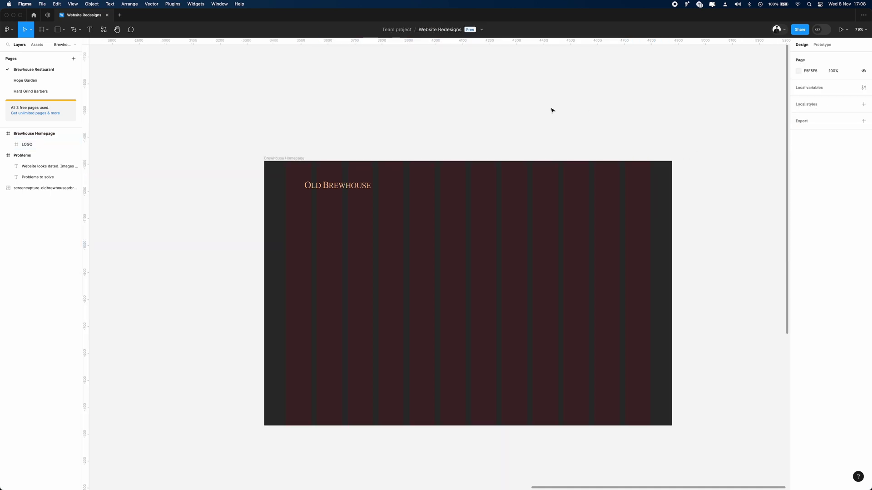
- Nudge the LOGO frame up and left, then open the old site's bar photo in a new tab
click(338, 187)
drag(339, 186, 321, 177)
right_click(511, 125)
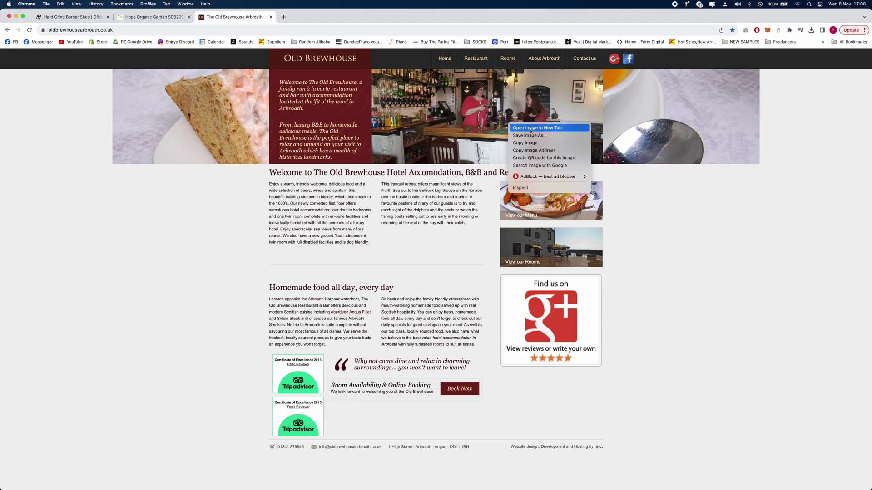
click(536, 129)
click(304, 20)
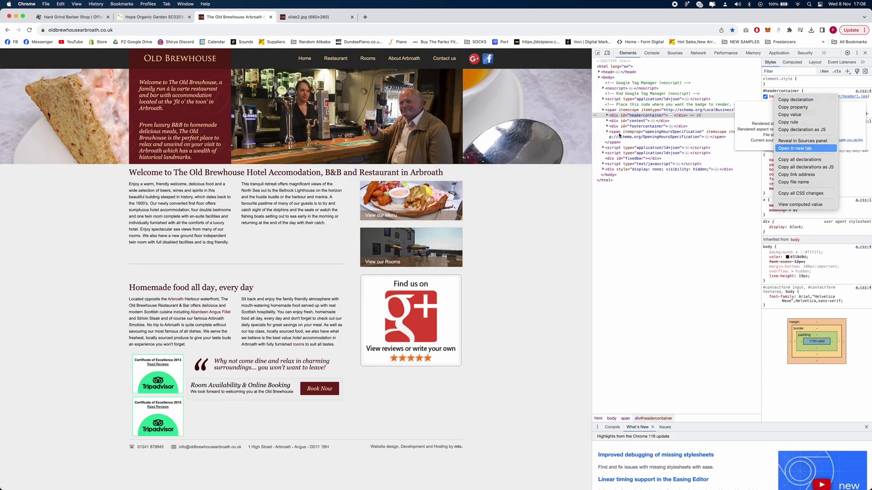
- Open the header food image in its own tab and pick a restaurant photo from the search results
click(803, 140)
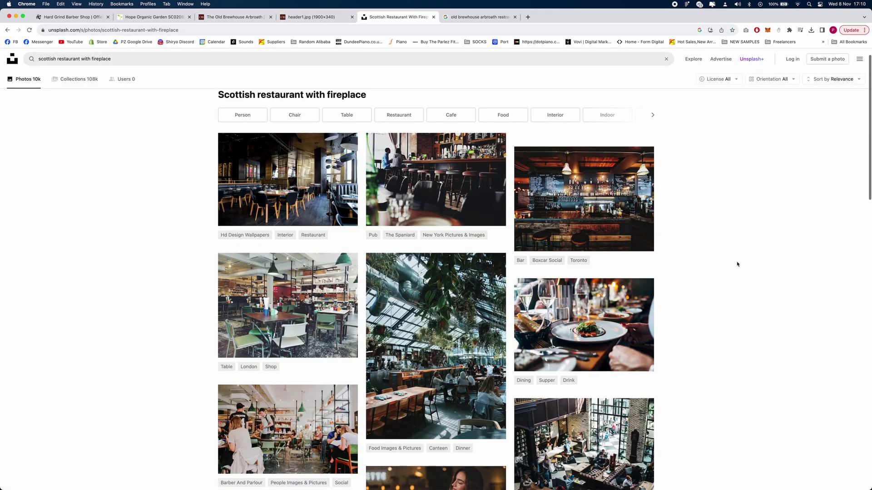
scroll(737, 264, down, 5)
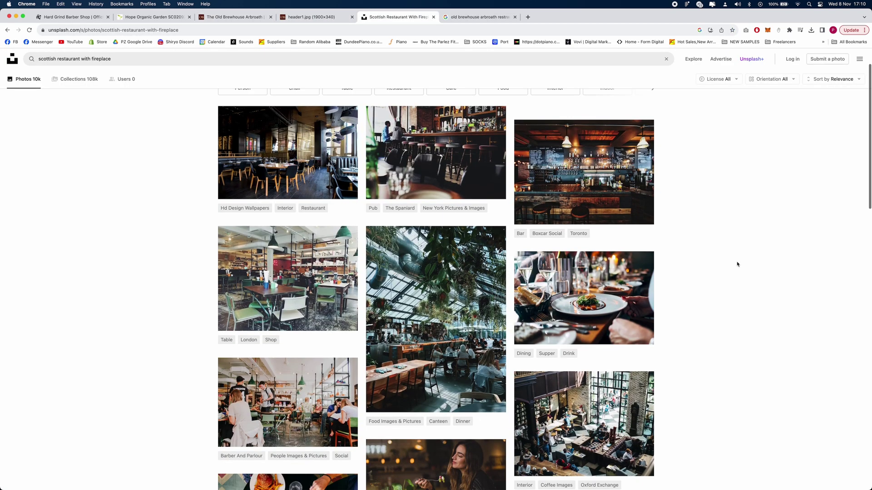
scroll(737, 263, down, 5)
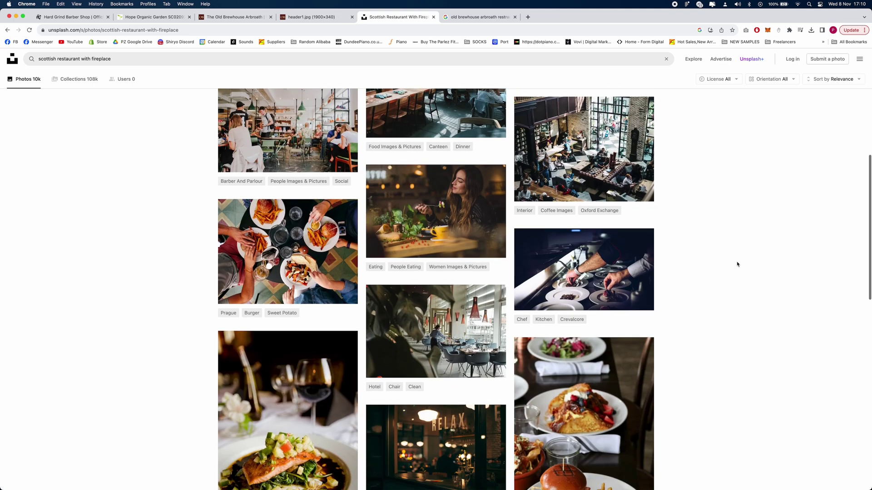
click(498, 275)
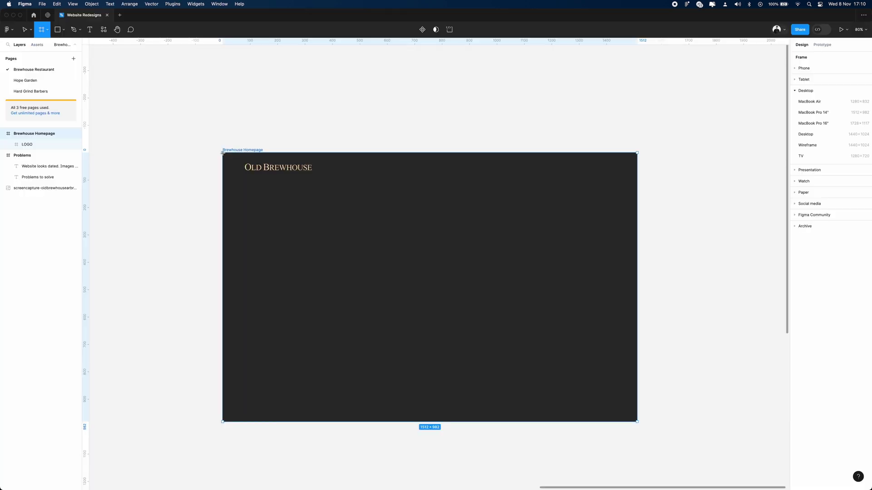
- Draw a homepage-filling frame, resize the restaurant photo, and move LOGO above it
drag(231, 155, 637, 423)
drag(164, 85, 327, 179)
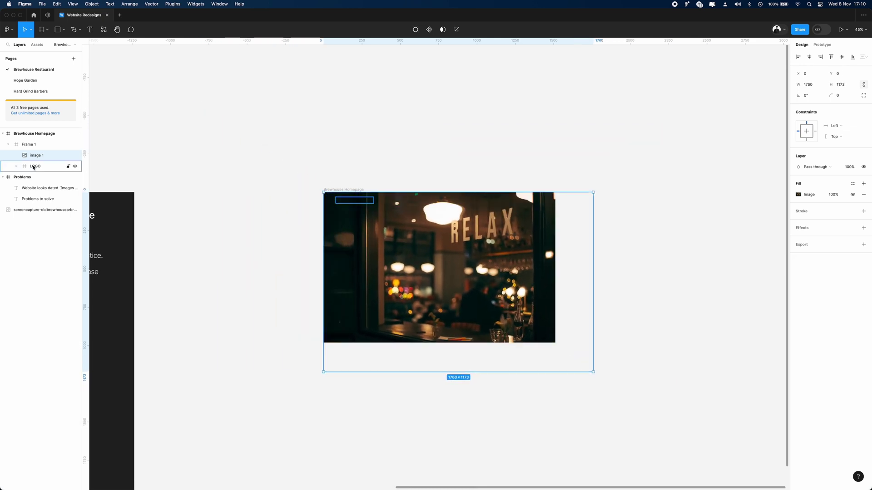
drag(34, 167, 36, 151)
click(482, 104)
scroll(496, 150, up, 5)
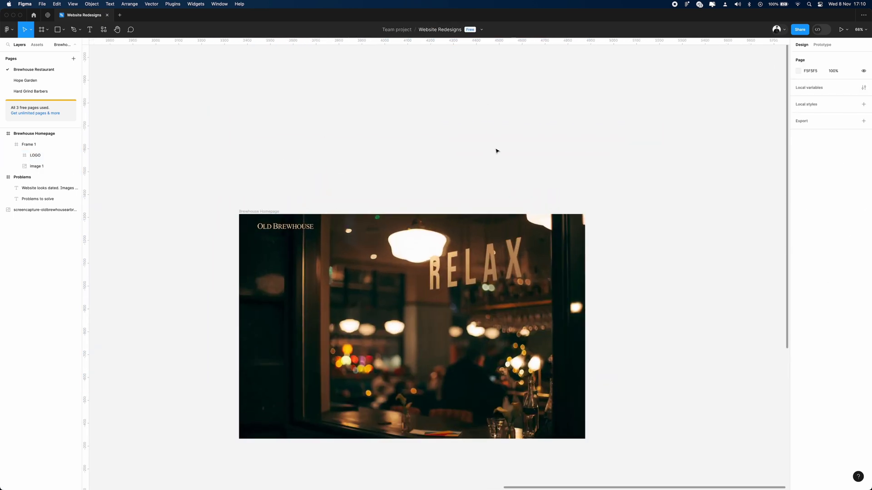
scroll(497, 152, down, 4)
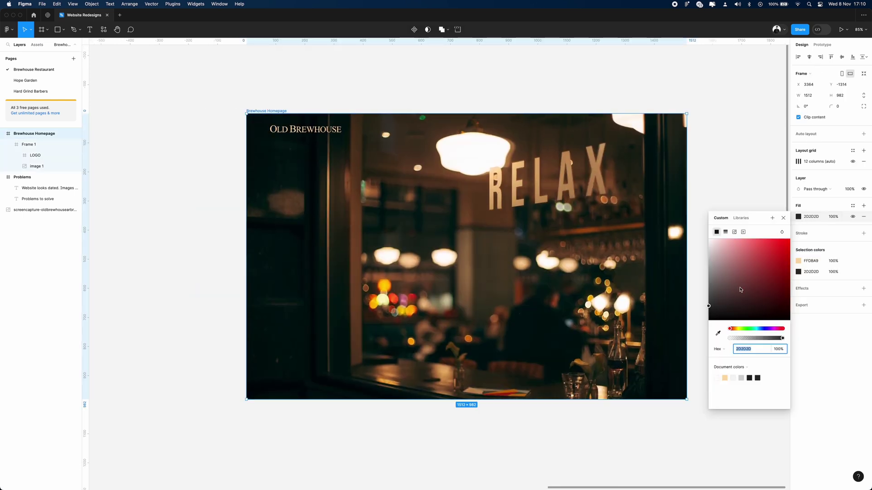
- Set the homepage frame's background to black 000000
drag(740, 288, 686, 345)
click(720, 189)
click(531, 231)
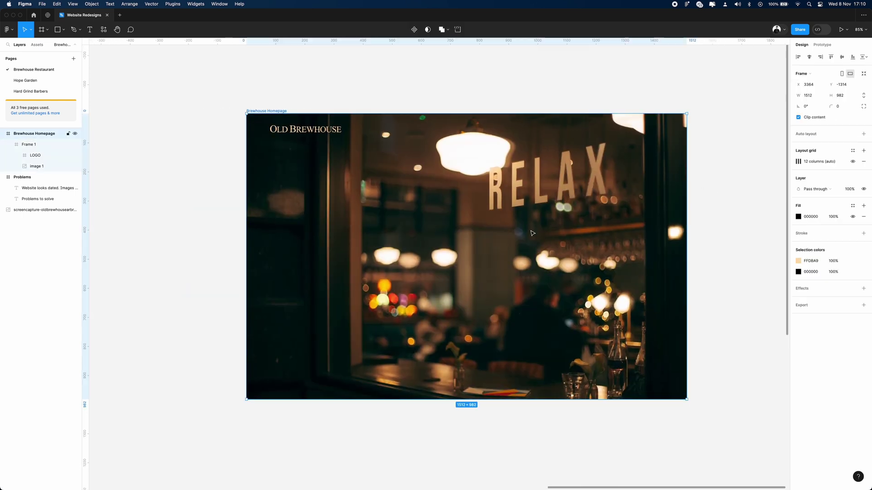
click(486, 95)
- Set the restaurant photo's fill opacity to 60%
click(579, 222)
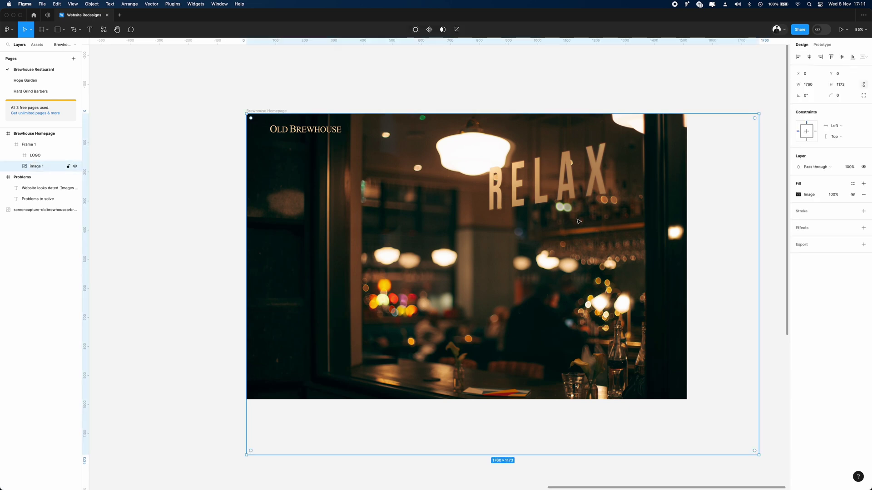
click(833, 195)
text(60)
key(Return)
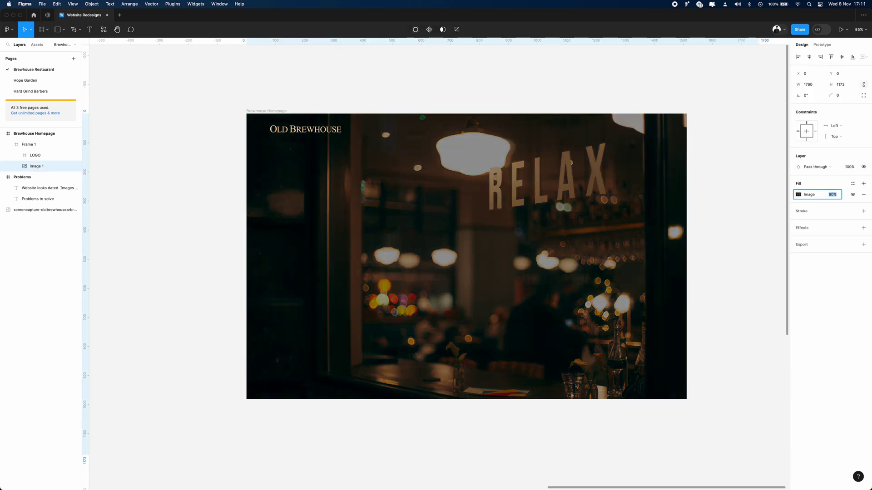
key(shift+Down)
key(shift+Up)
key(shift+Up)
key(shift+Up)
- Copy the welcome paragraph from the old site and paste it into a text box on the hero's left
key(super+Tab)
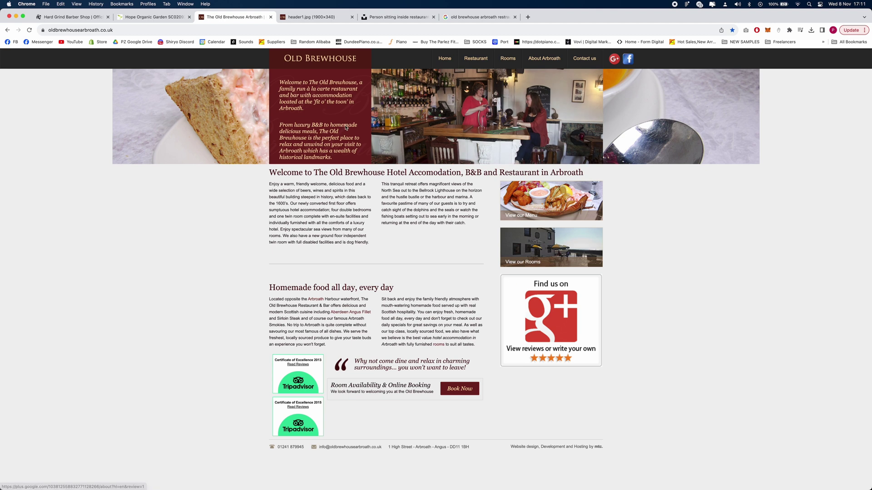
drag(281, 82, 339, 118)
key(super+c)
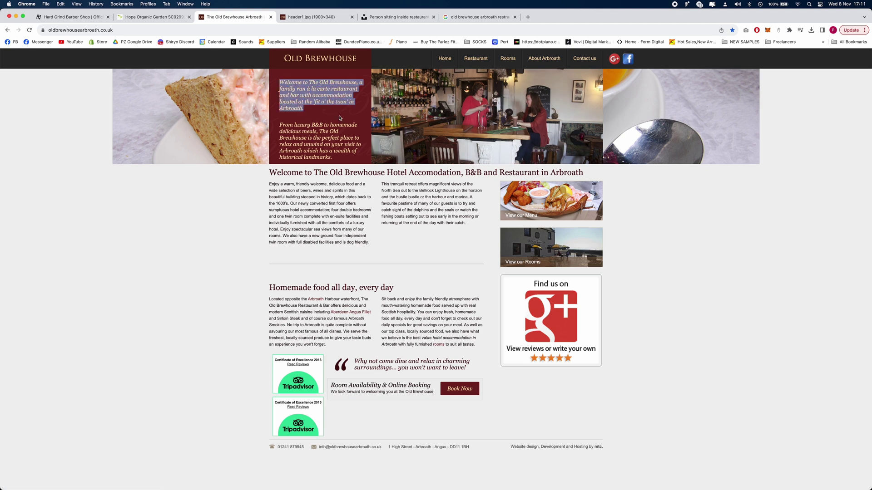
key(super+Tab)
drag(269, 201, 430, 368)
key(super+v)
- Style the paragraph at size 36 with -1% spacing, move it lower, and draw Frame 2 on the right
key(Escape)
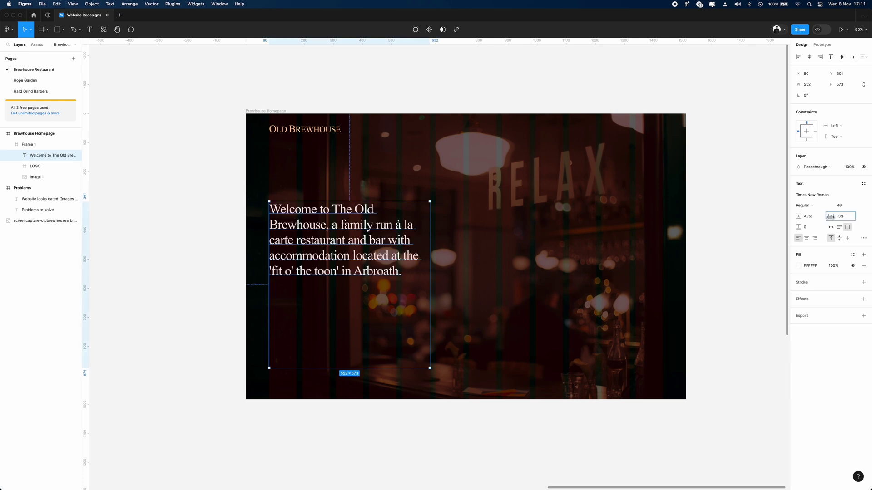
drag(830, 217, 831, 216)
click(840, 206)
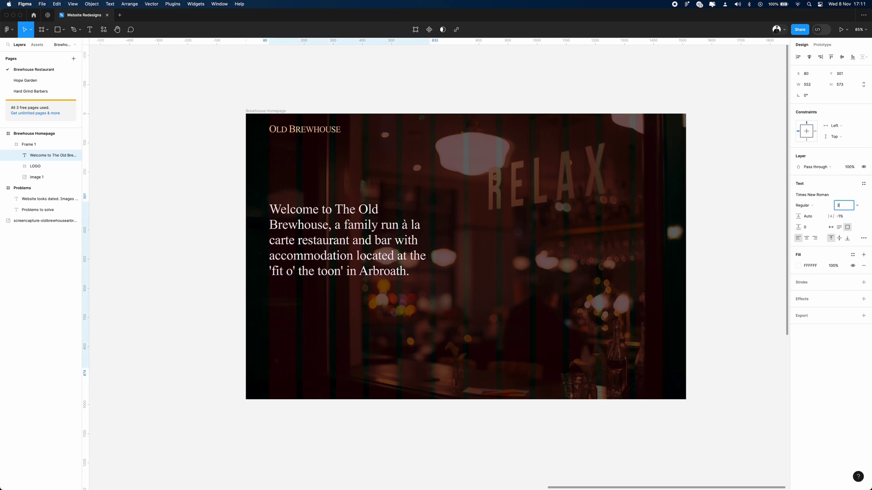
text(36)
key(Return)
drag(359, 228, 356, 335)
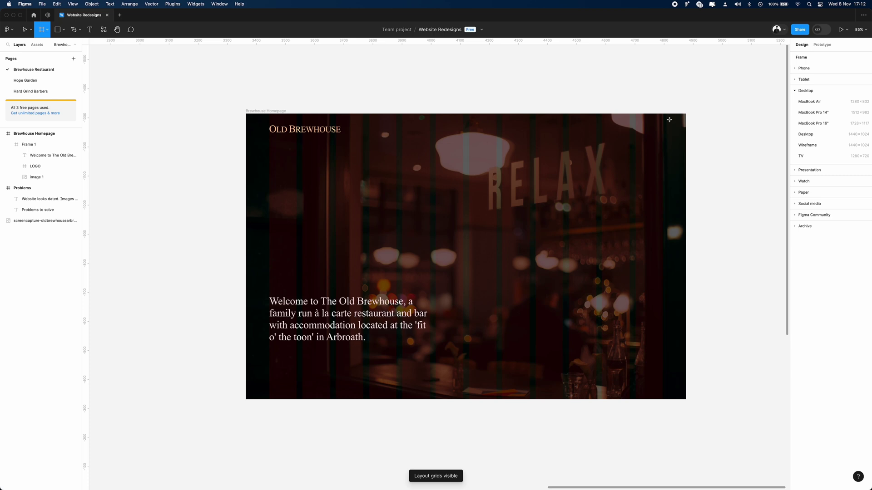
drag(685, 114, 477, 400)
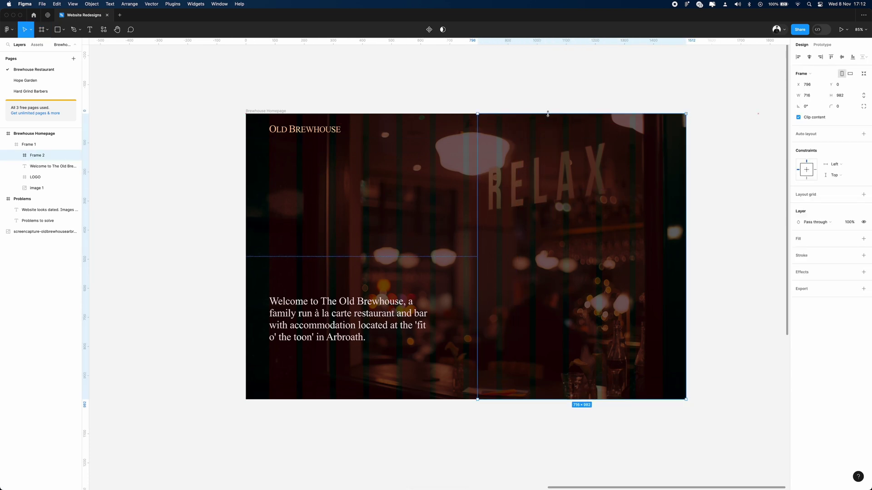
- Halve Frame 2's height to 491 and give it a white outline
click(850, 97)
text(/2)
key(Return)
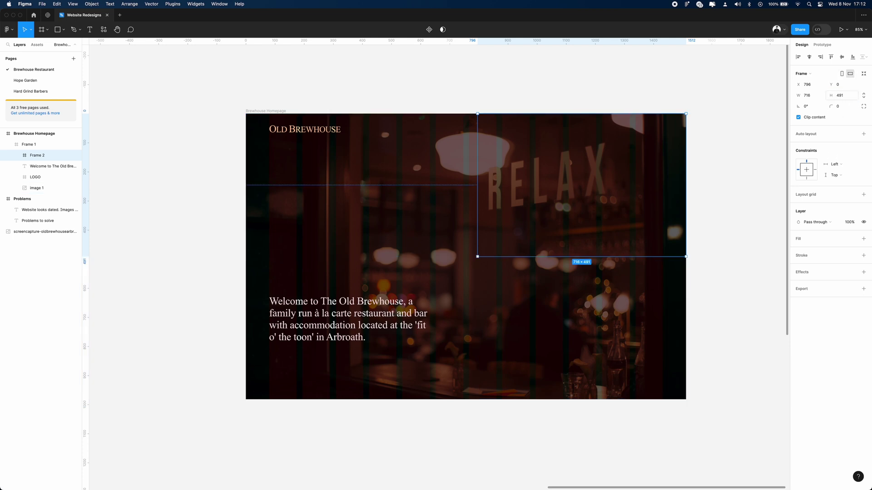
click(809, 255)
click(799, 267)
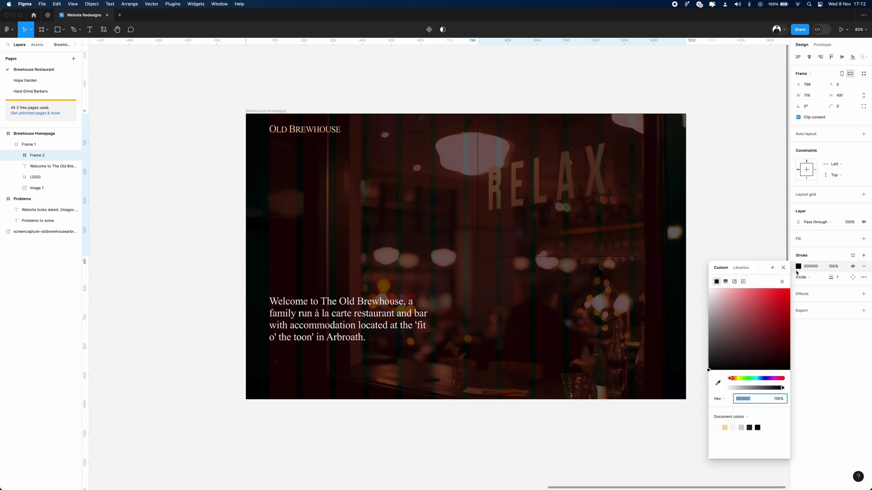
drag(726, 304, 662, 267)
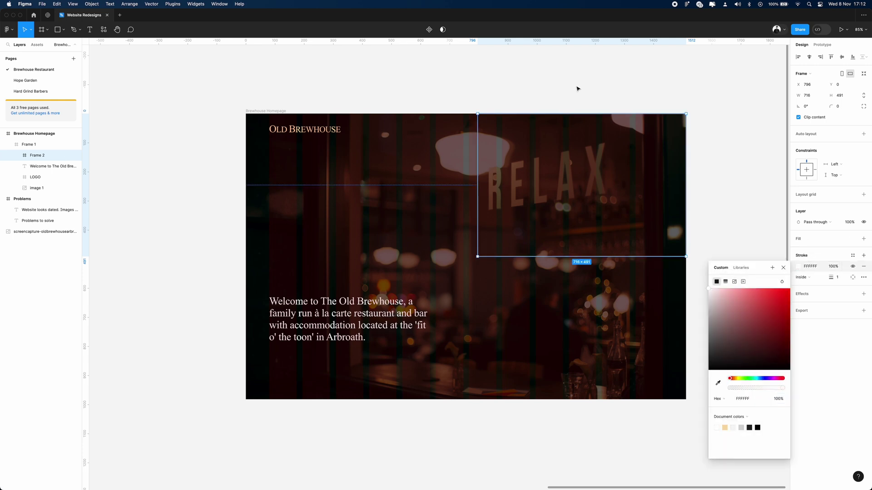
- Use custom stroke widths, setting the top and one side's stroke to 0
click(850, 278)
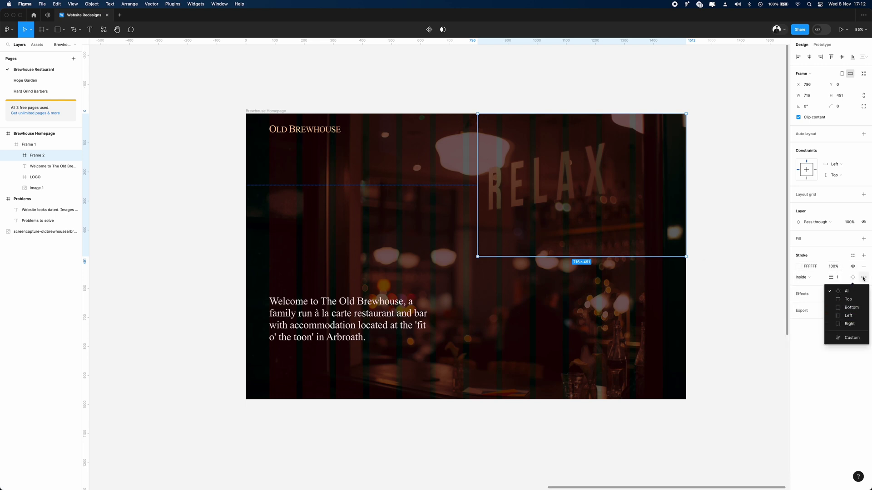
click(863, 278)
click(853, 278)
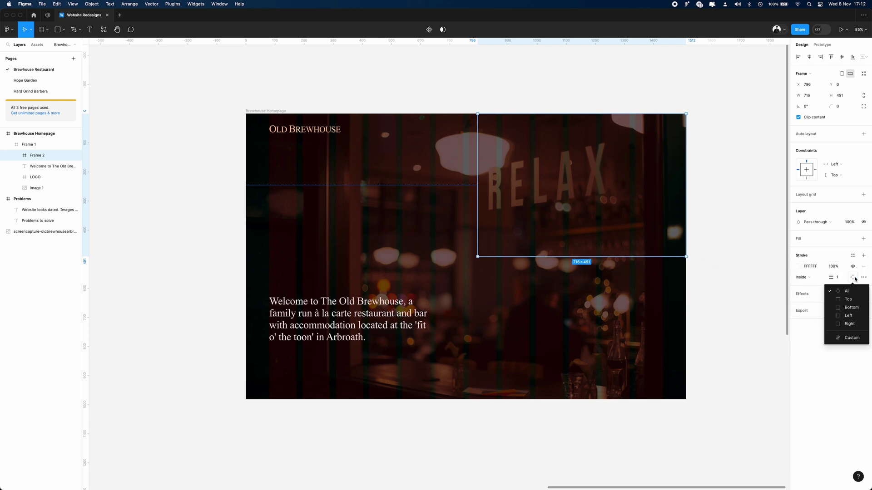
click(851, 340)
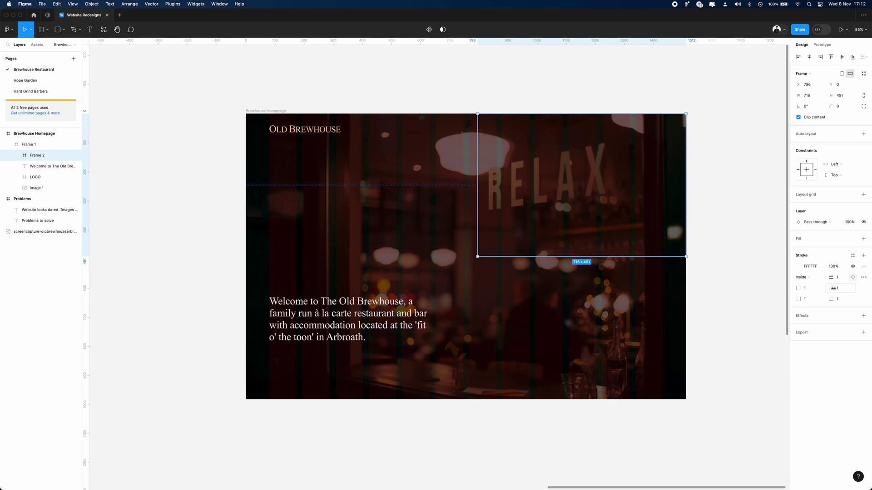
click(843, 289)
text(0)
key(Return)
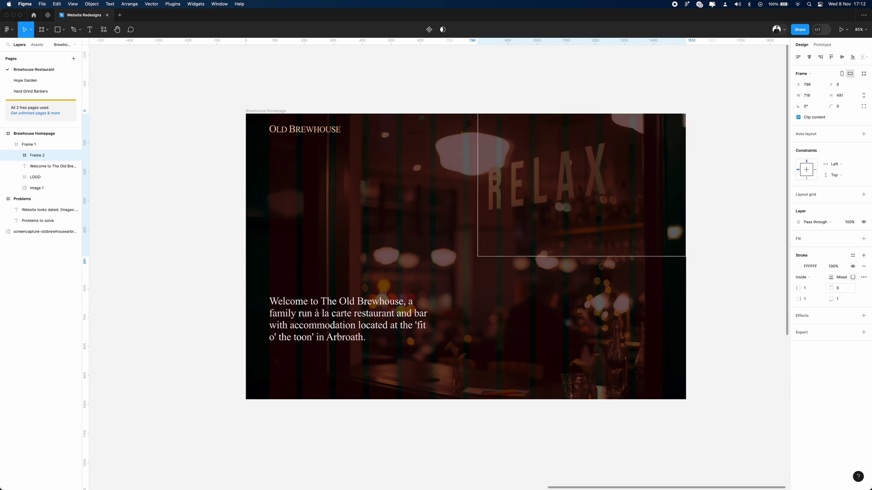
click(817, 301)
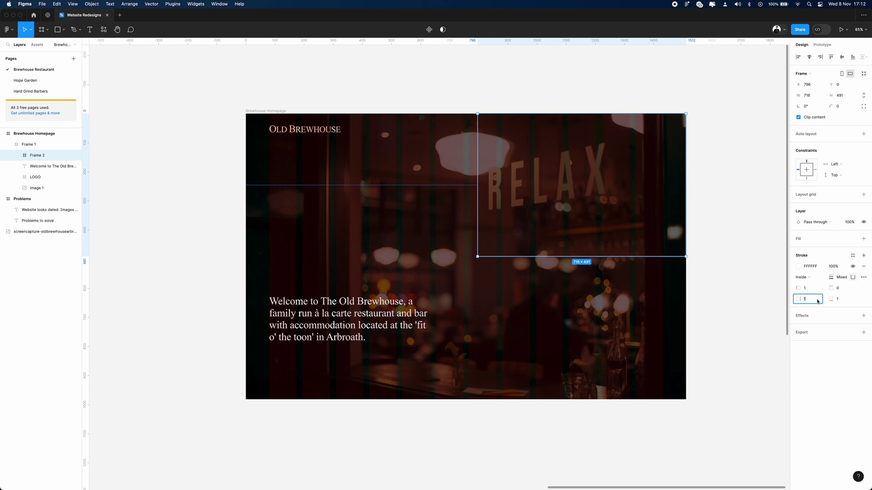
key(Return)
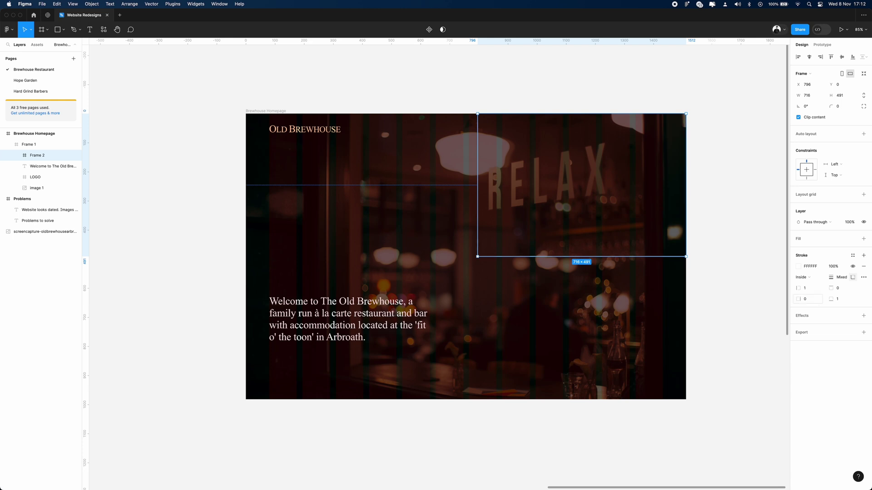
- Fill the box black (000000) and duplicate it into the lower right
click(799, 240)
click(798, 250)
drag(740, 331, 685, 364)
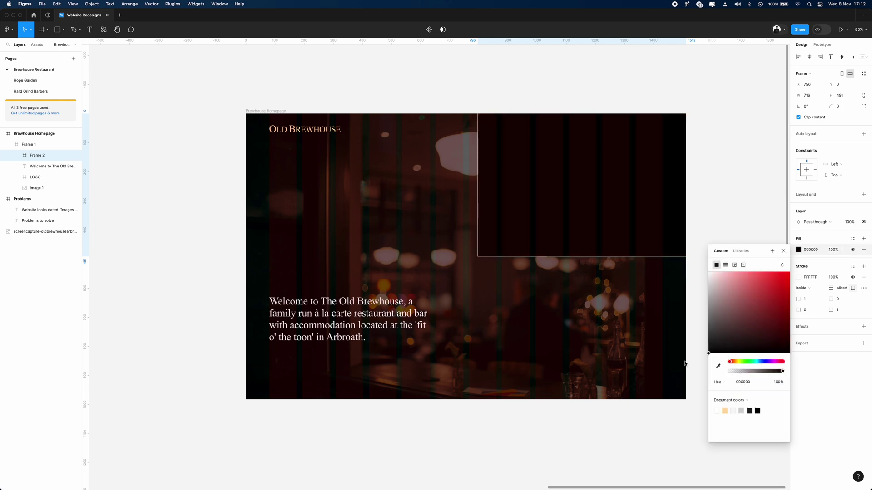
click(728, 203)
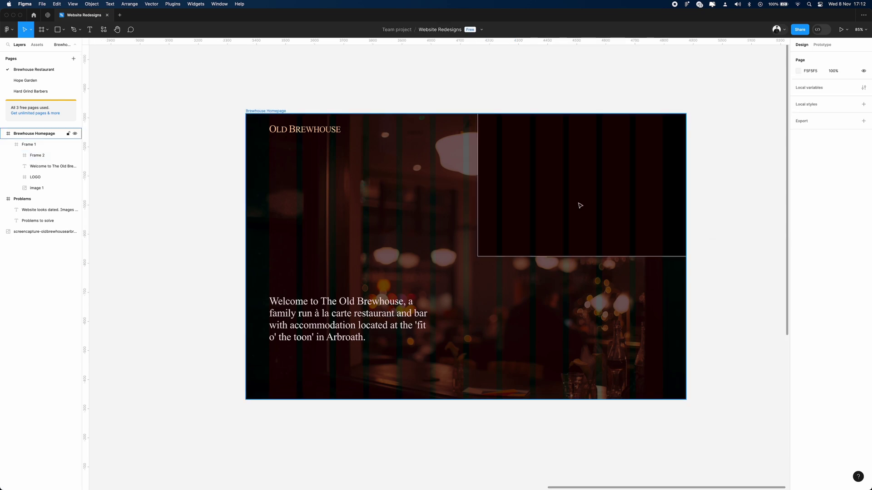
click(518, 219)
drag(564, 160, 575, 304)
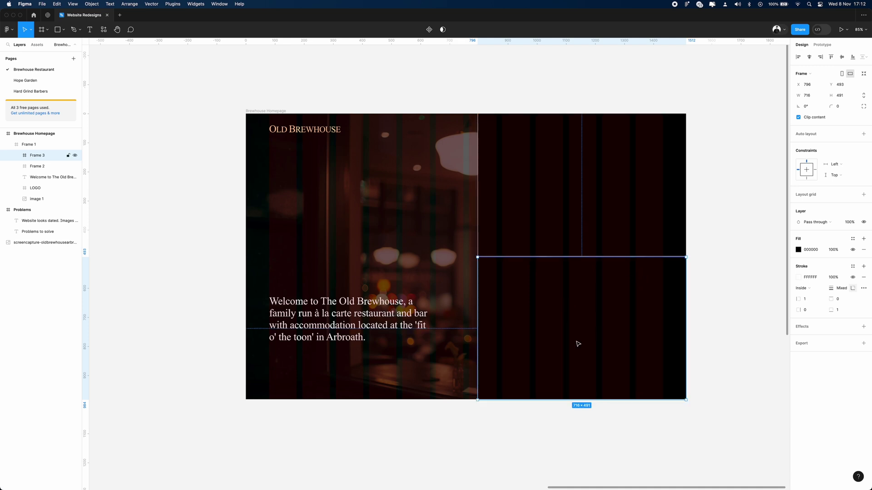
- Hide the layout grids and lower both right-hand boxes' fill opacity to 50%
click(735, 259)
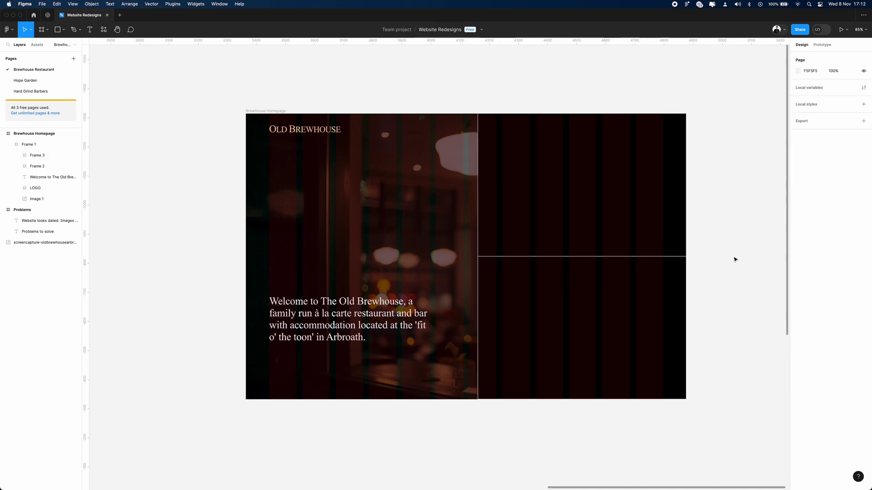
key(ctrl+g)
click(537, 344)
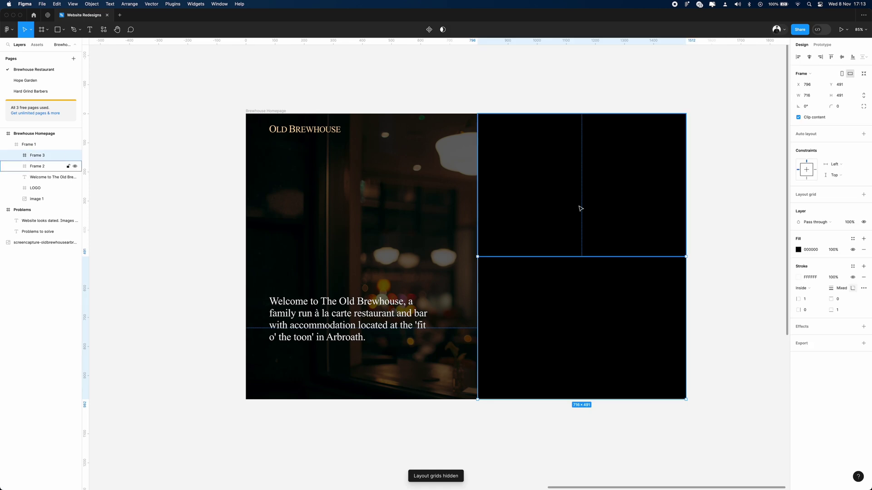
shift+click(581, 209)
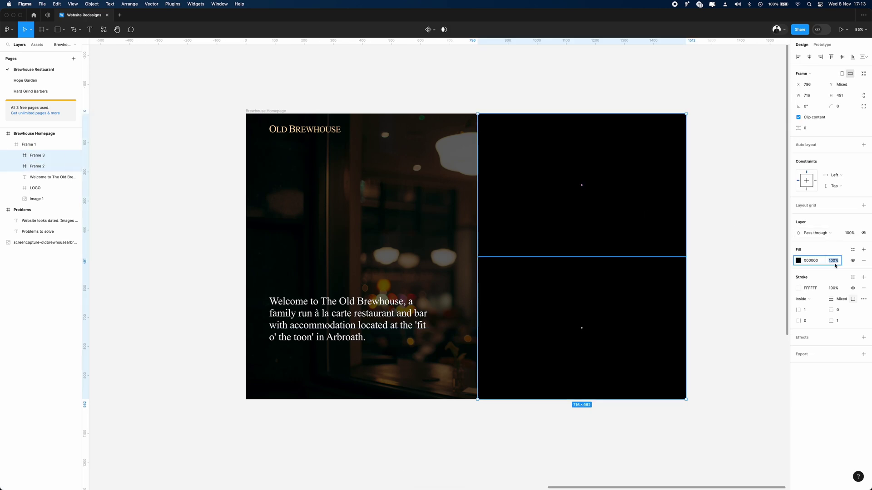
text(40)
key(Return)
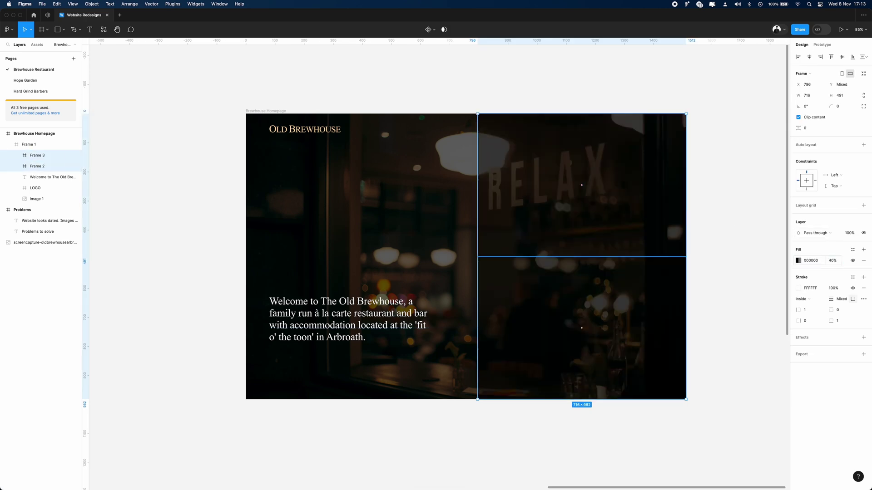
click(834, 264)
text(50)
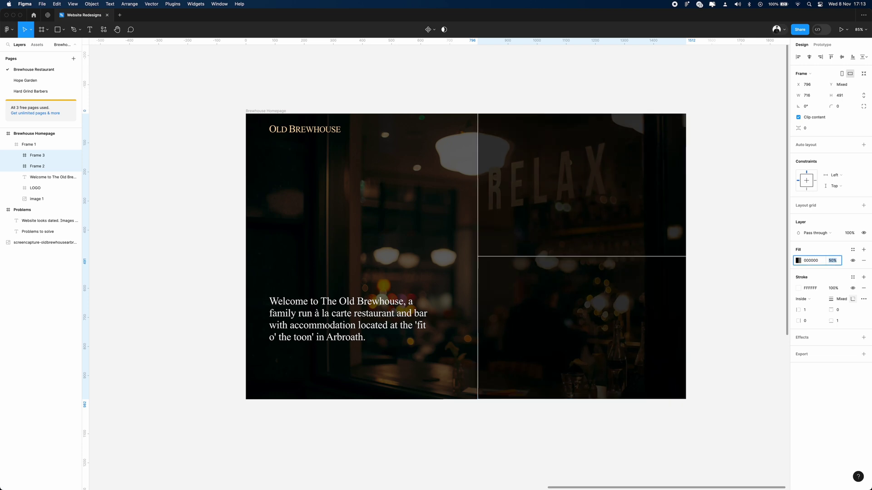
key(Return)
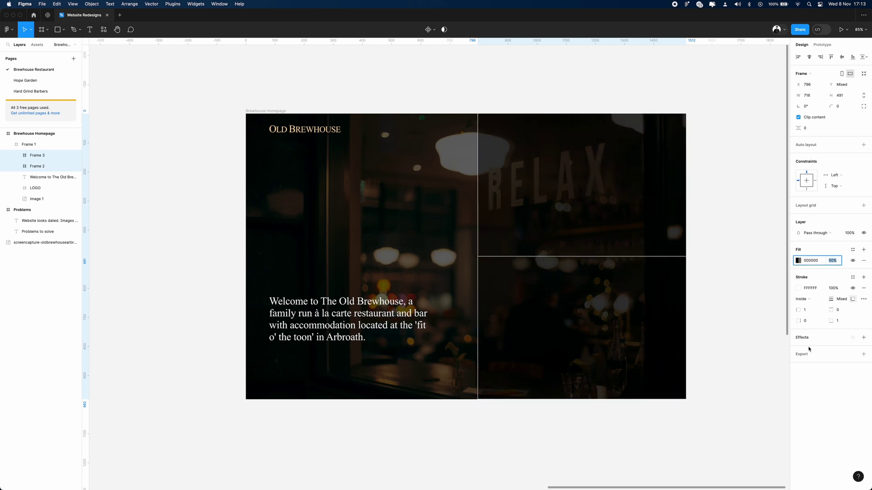
- Add a background blur of 13 to both boxes and drop their fill opacity to 38%
click(808, 342)
click(808, 348)
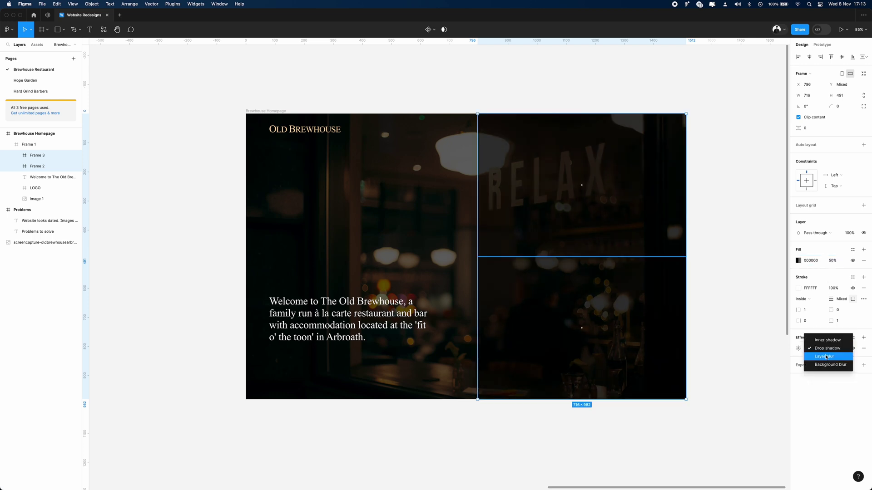
click(826, 365)
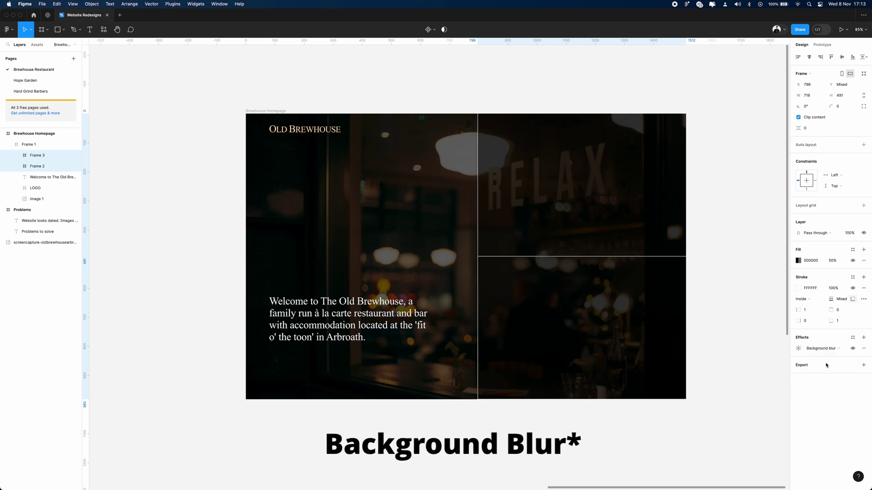
click(800, 349)
text(12)
key(Return)
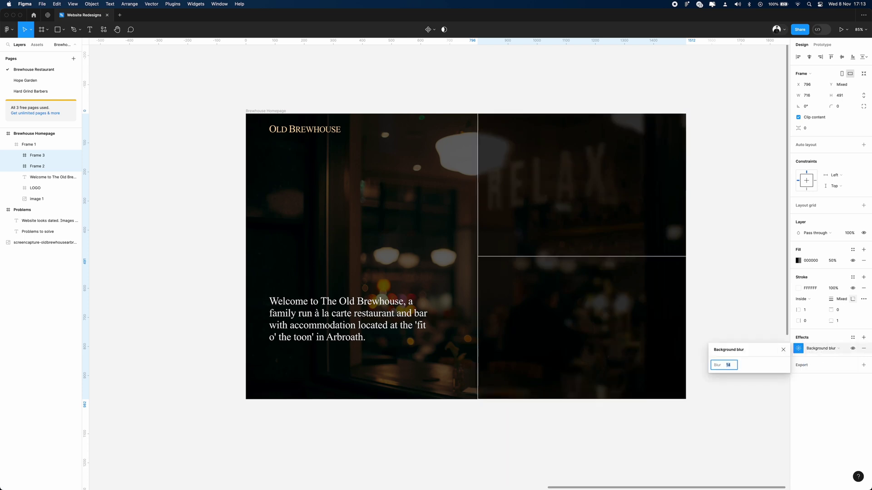
key(Up)
click(833, 261)
key(Down)
key(Down)
key(Down)
key(Down)
key(Down)
key(Down)
key(Down)
key(Down)
key(Down)
key(Down)
key(Down)
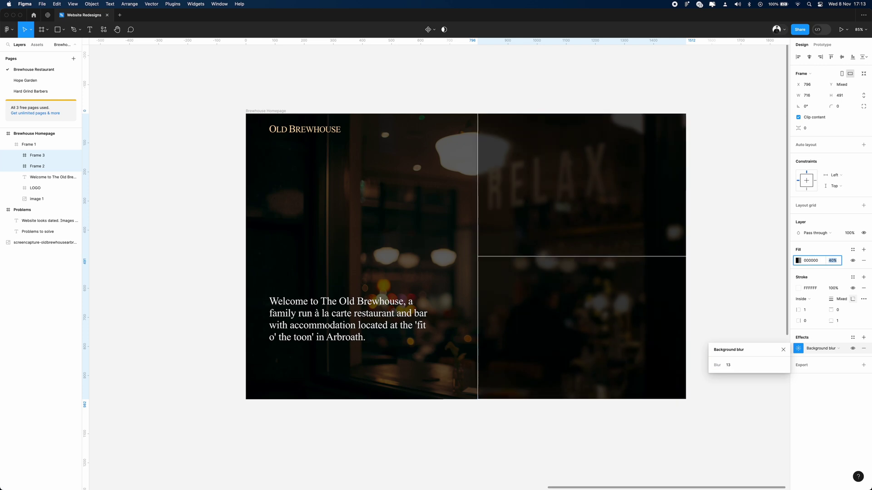
key(Down)
- Give both boxes faint outlines in the logo's cream colour FFDBA9
double_click(593, 328)
shift+click(596, 196)
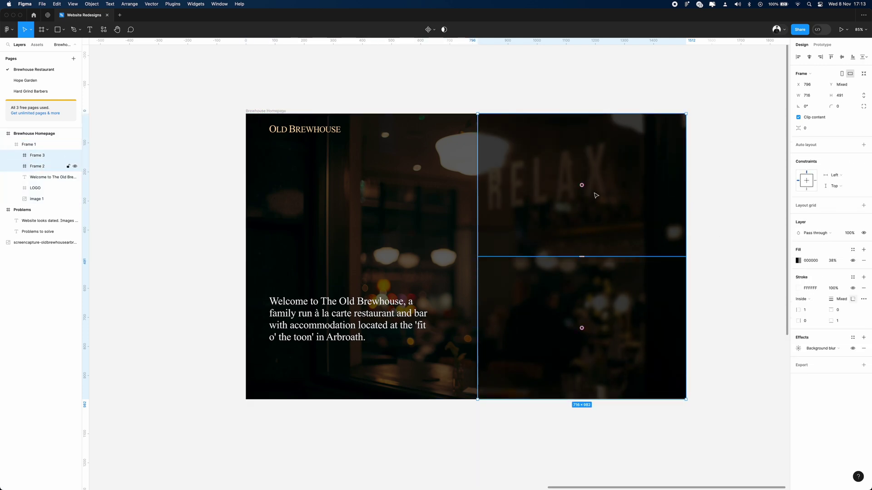
click(799, 289)
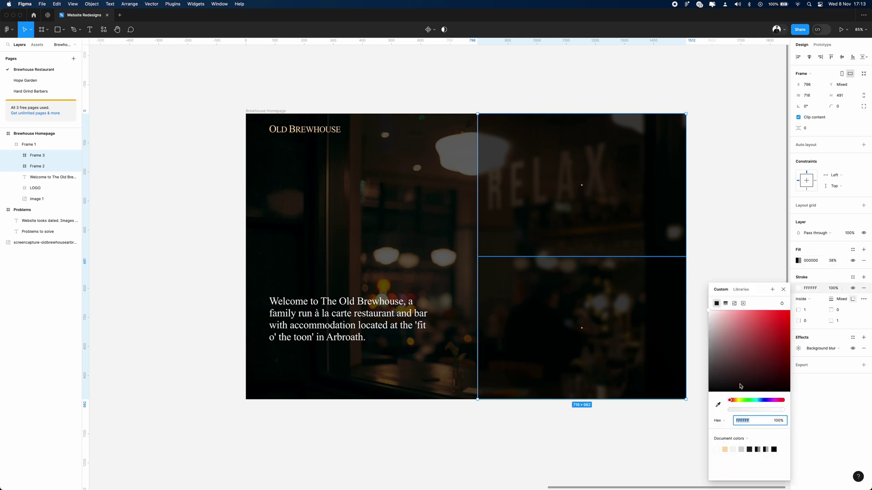
click(718, 405)
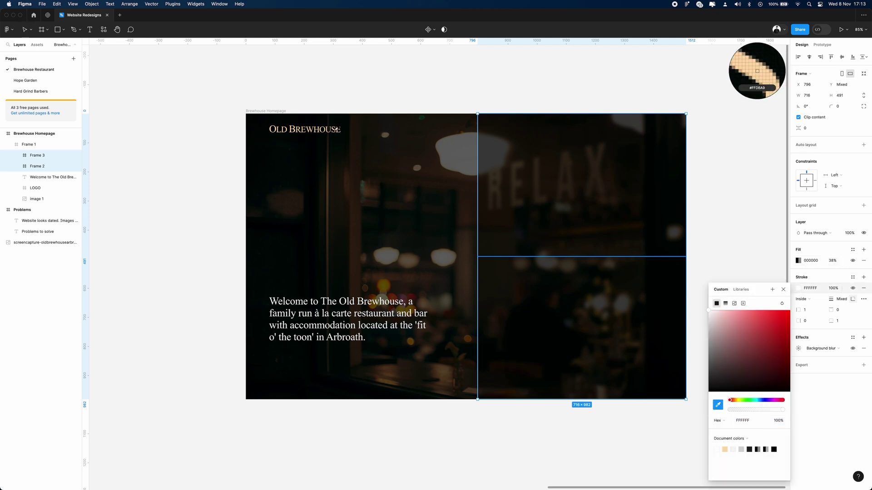
click(336, 129)
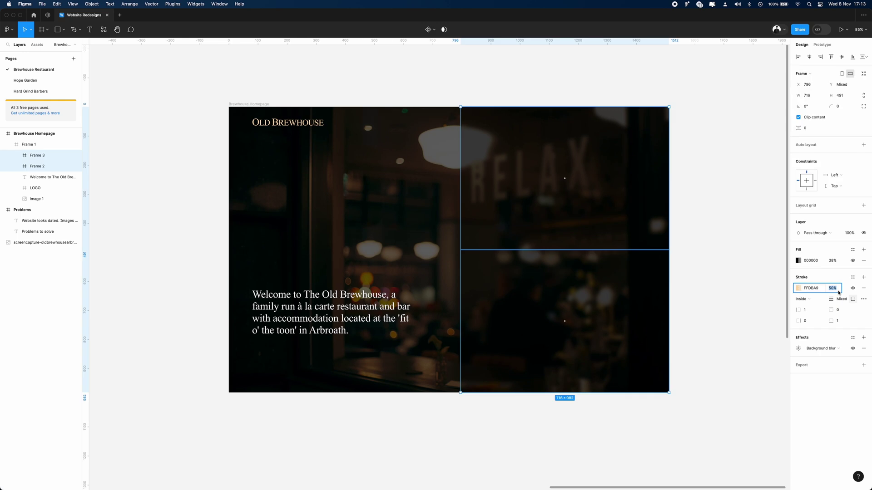
text(10)
key(Return)
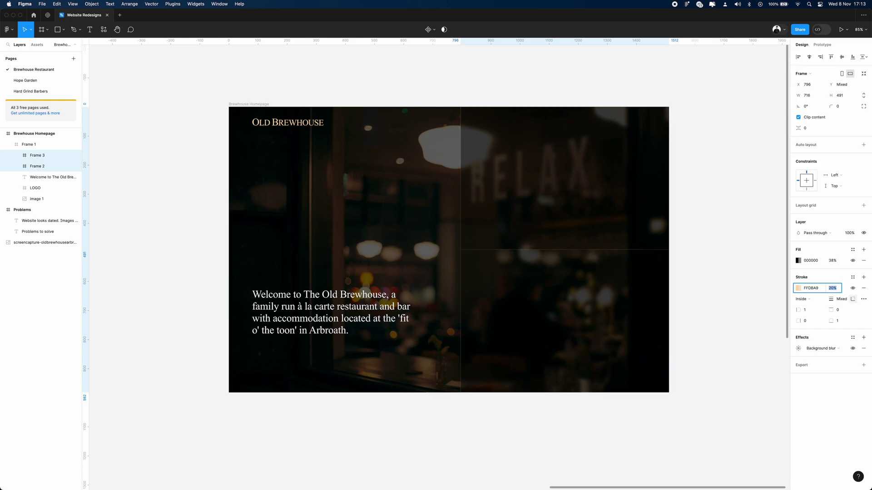
key(shift+Up)
- Deselect the boxes and highlight the old site's header content in Chrome
click(726, 266)
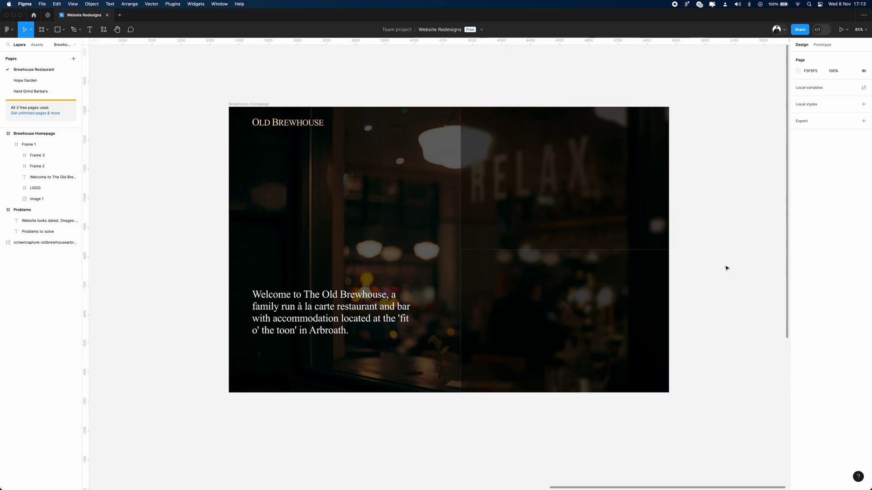
scroll(725, 266, left, 2)
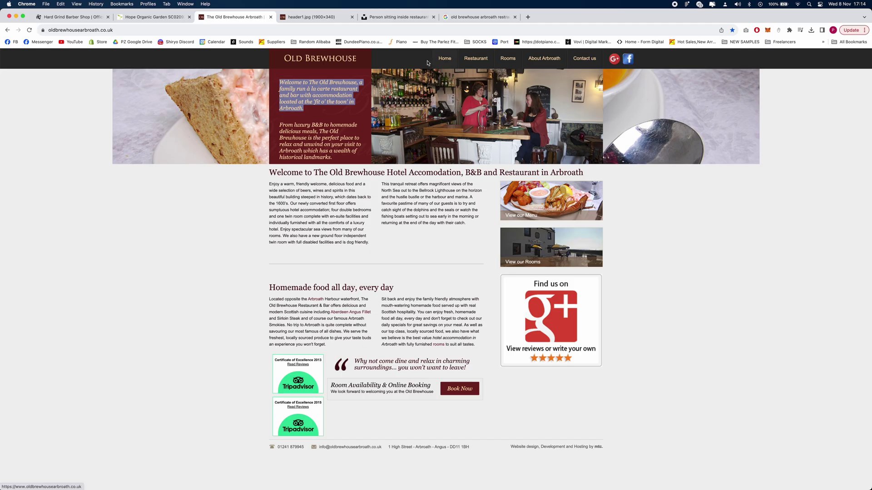
click(425, 64)
drag(492, 63, 509, 91)
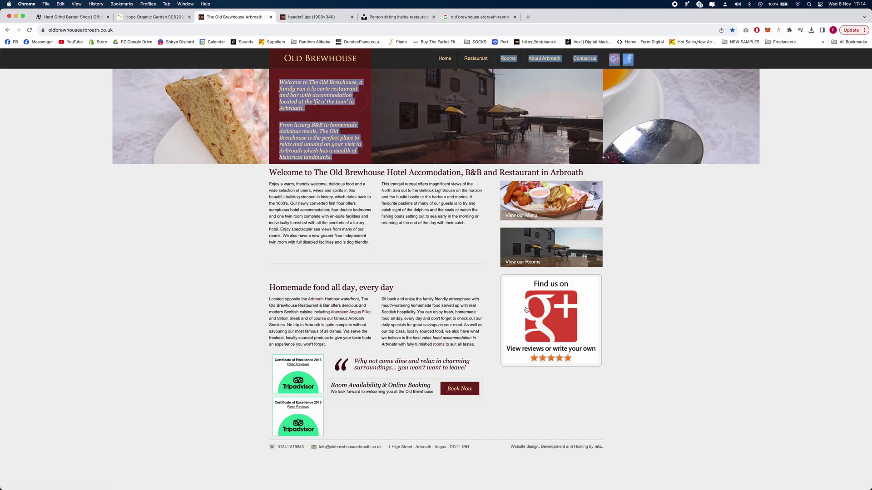
mouse_move(418, 489)
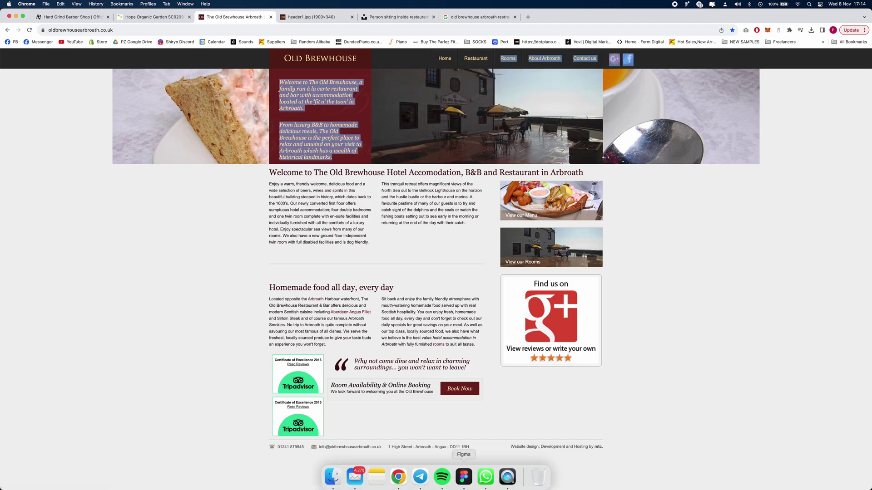
- Finish typing the Restaurant and Contact nav labels
click(460, 487)
text(est)
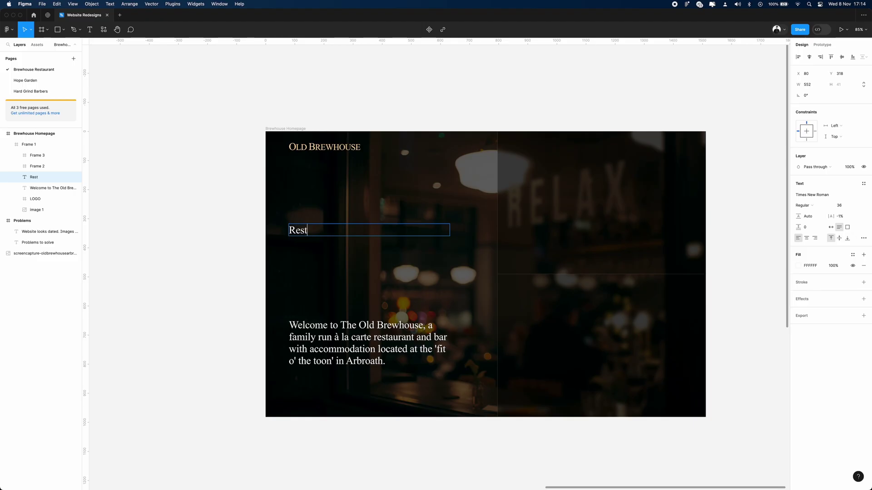
text(aurant)
key(Escape)
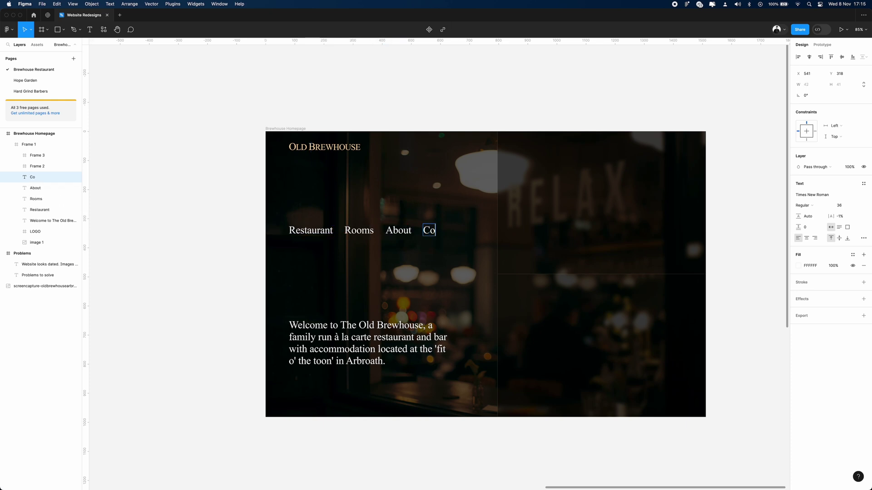
text(ntact)
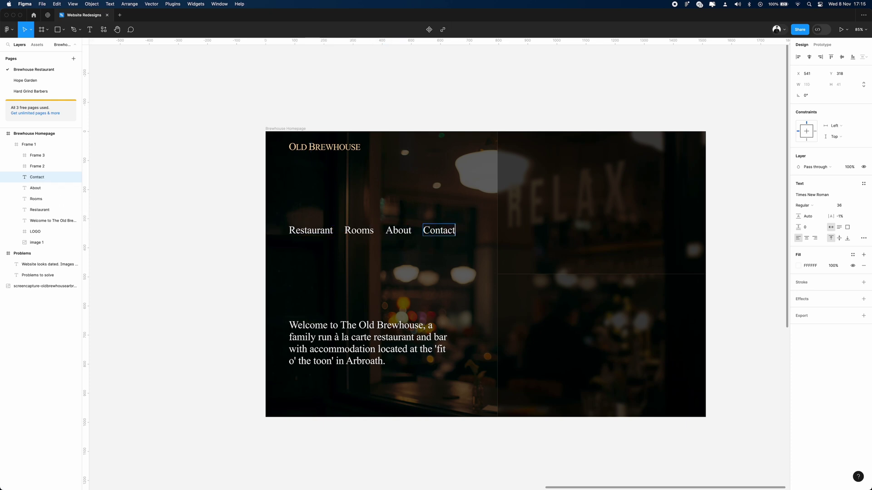
key(Escape)
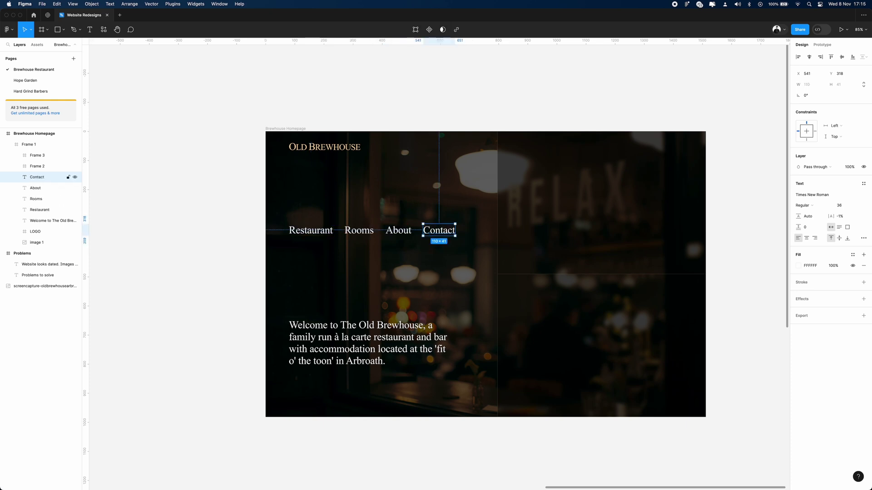
- Wrap Restaurant, Rooms, About and Contact in an auto-layout frame and select the four labels
shift+click(399, 232)
shift+click(307, 232)
shift+click(357, 232)
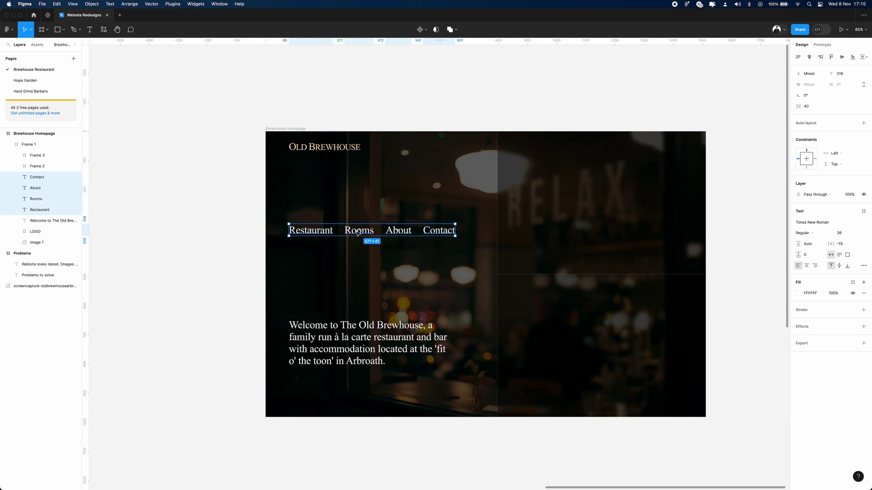
key(shift+a)
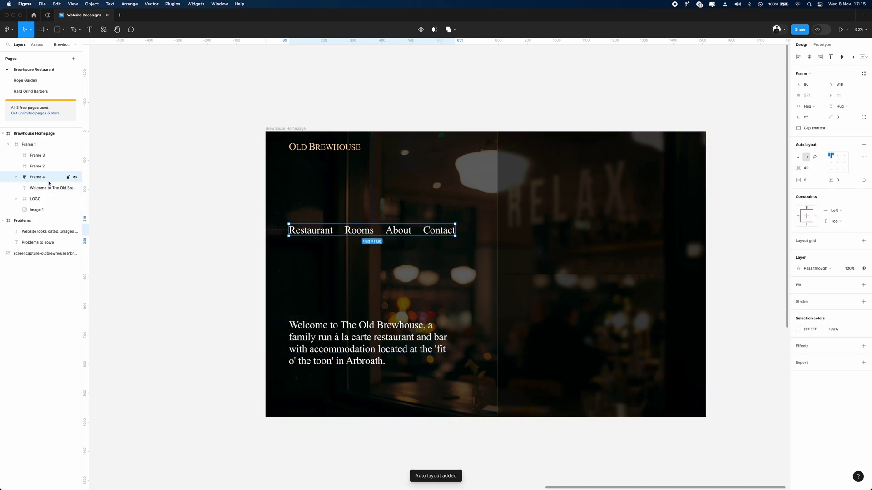
click(16, 178)
click(45, 188)
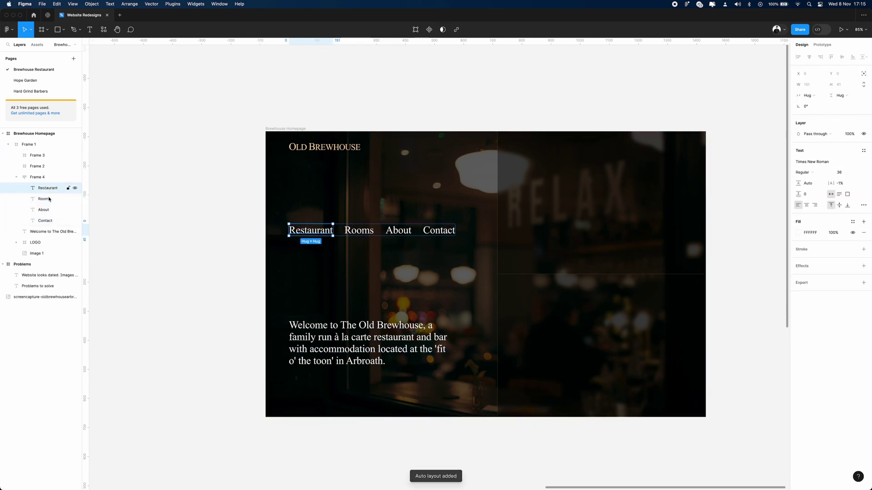
shift+click(46, 221)
- Set the nav labels' font size to 24
click(842, 189)
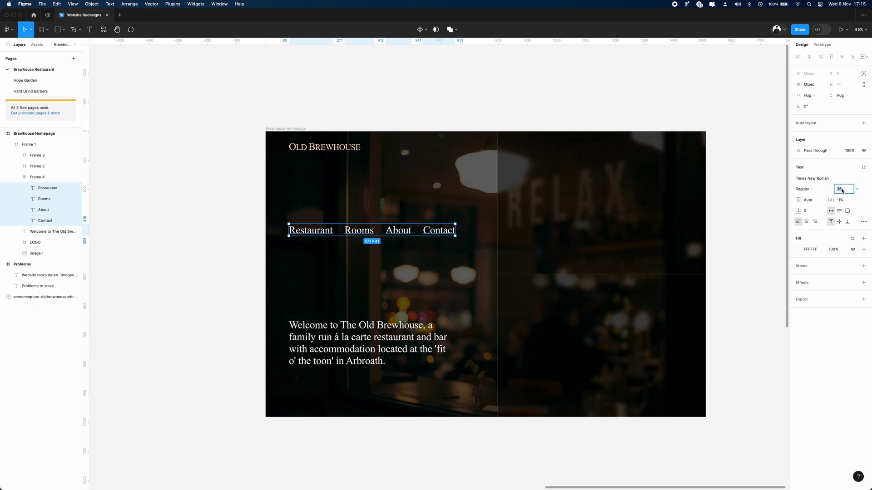
text(26)
key(Return)
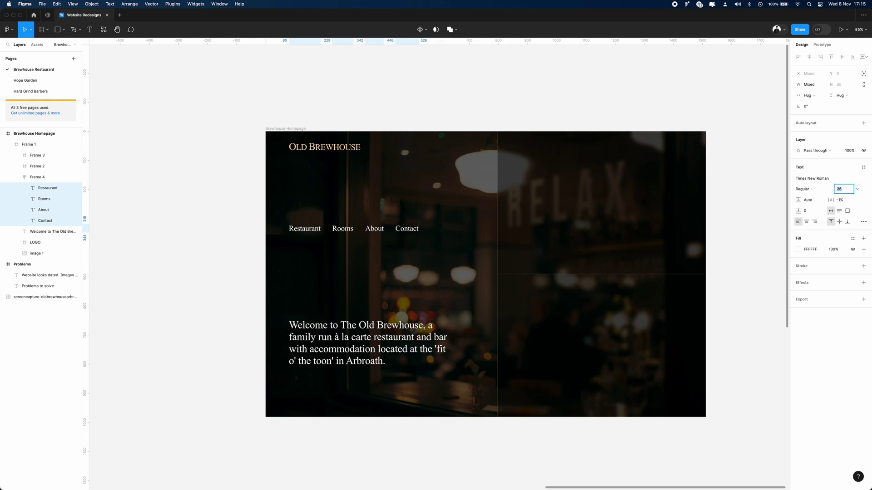
key(Up)
key(Down)
key(Down)
key(Down)
- Set the spacing between nav items to 32
key(shift+Return)
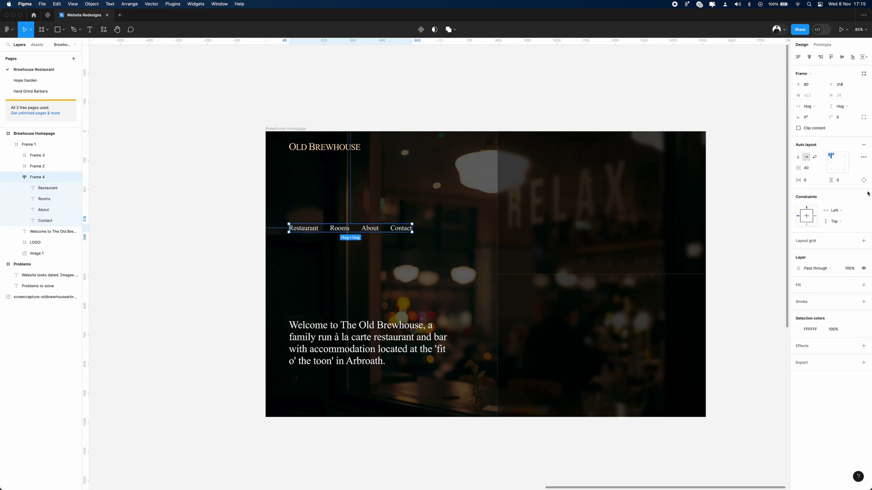
click(811, 169)
text(16)
key(Return)
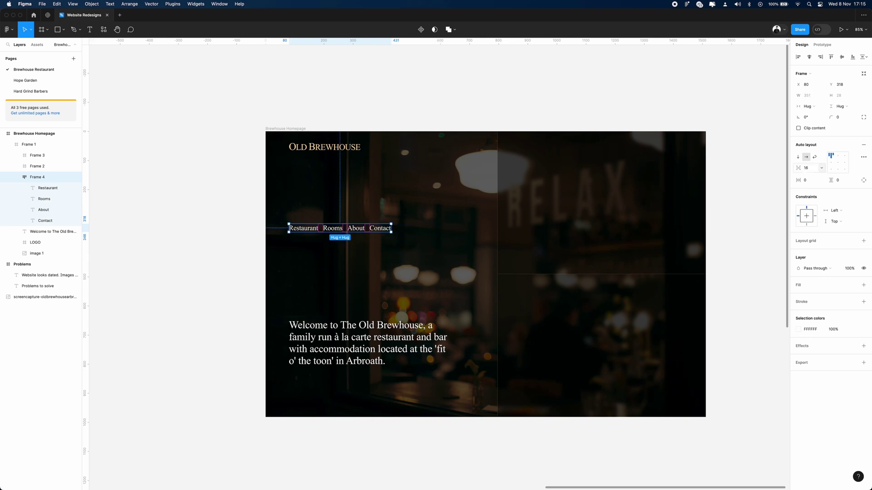
click(812, 169)
key(Return)
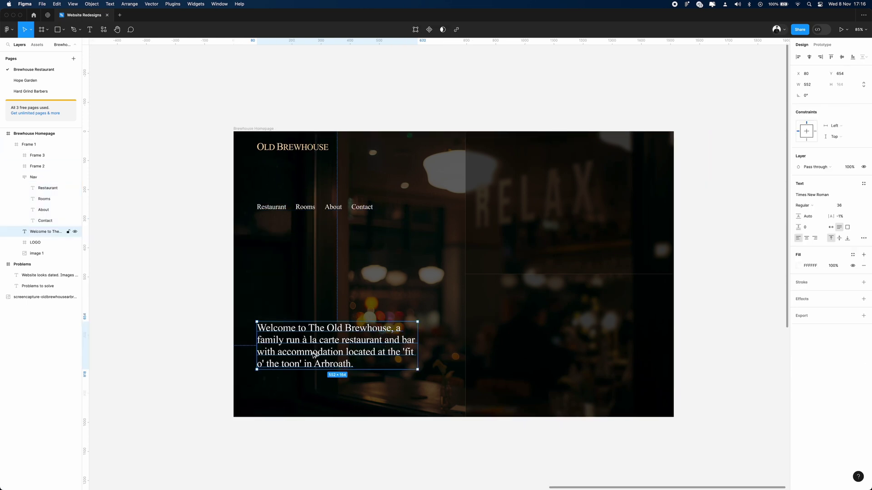
- Duplicate the welcome text into the lower-right panel as a 'View Menu' label at X 40
alt+drag(314, 354, 527, 356)
double_click(518, 355)
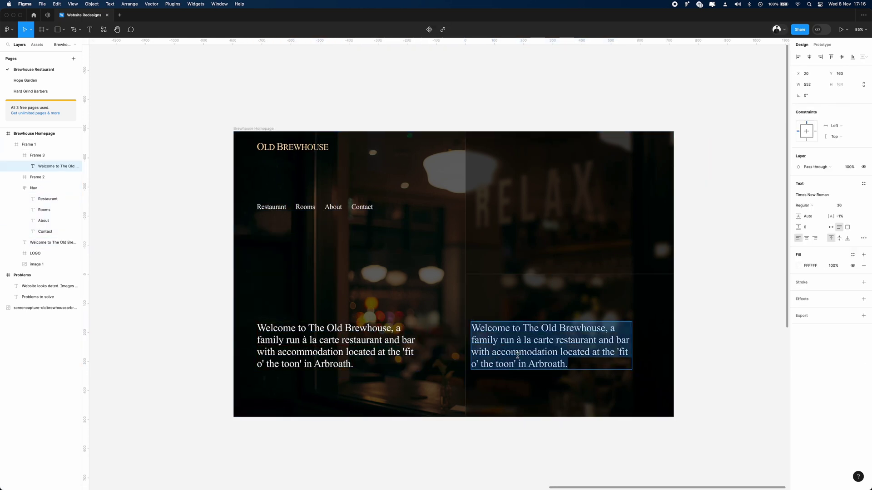
text(View)
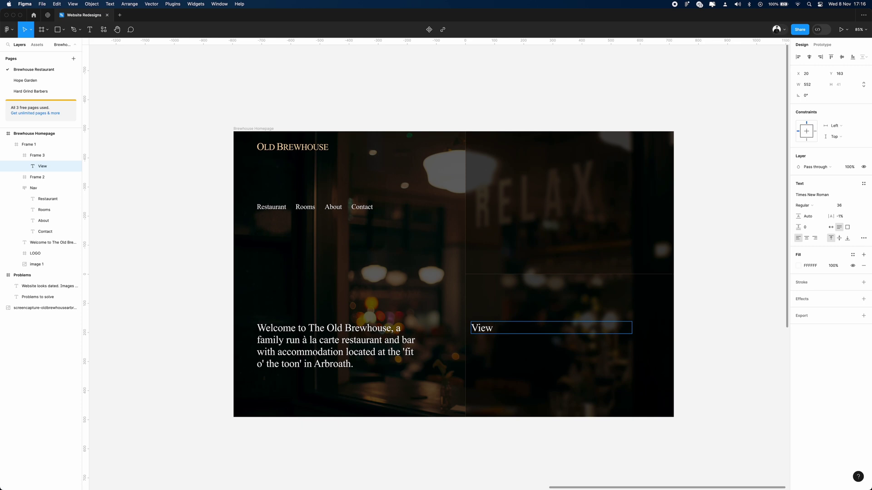
text( Menu)
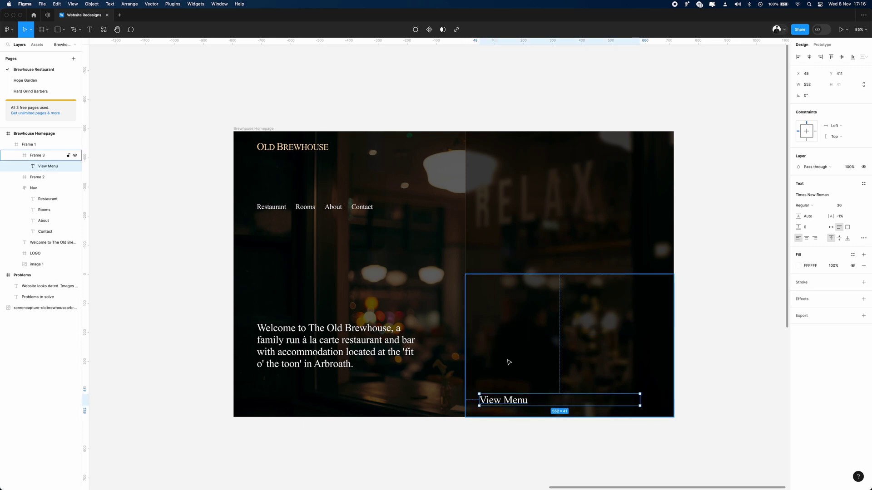
key(Up)
key(Up)
key(shift+Left)
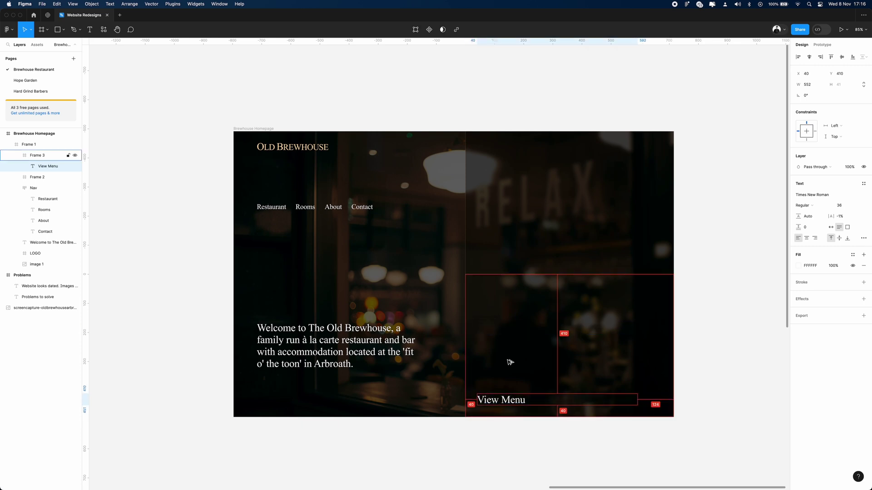
click(692, 354)
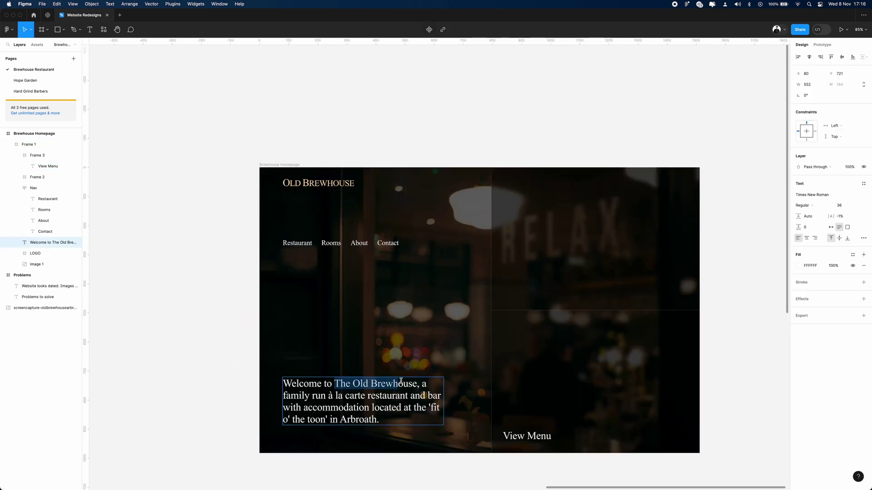
drag(401, 381, 417, 382)
- Colour 'The Old Brewhouse' in the welcome text with the logo's cream FFDBA9
click(798, 265)
click(718, 382)
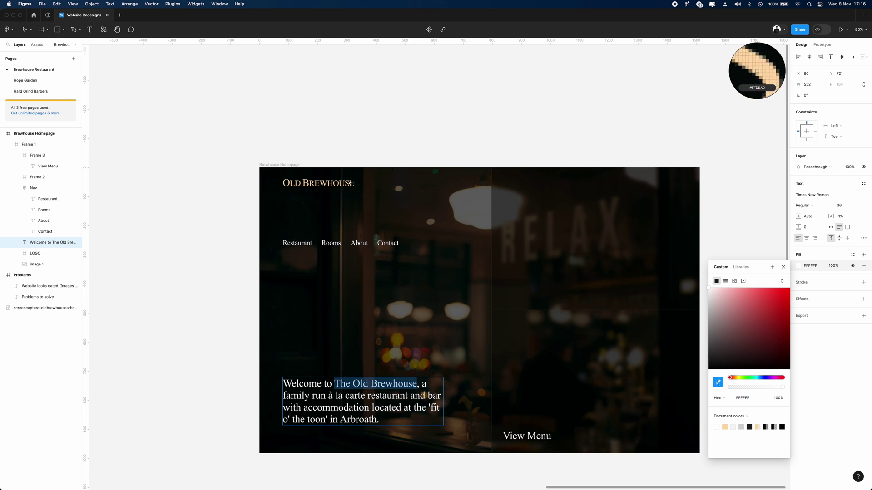
click(349, 183)
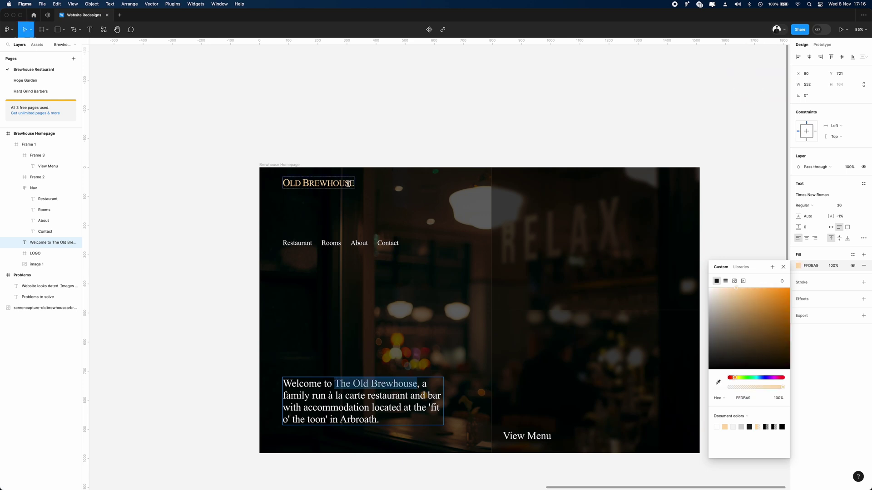
click(431, 56)
- Select the 'Homemade food all day, every day' heading on the current Old Brewhouse website
click(575, 100)
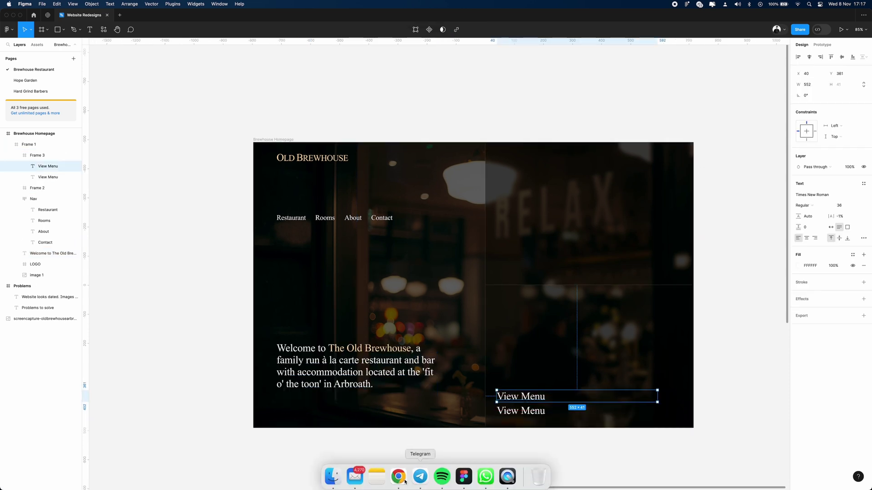
click(400, 477)
triple_click(343, 286)
key(super+c)
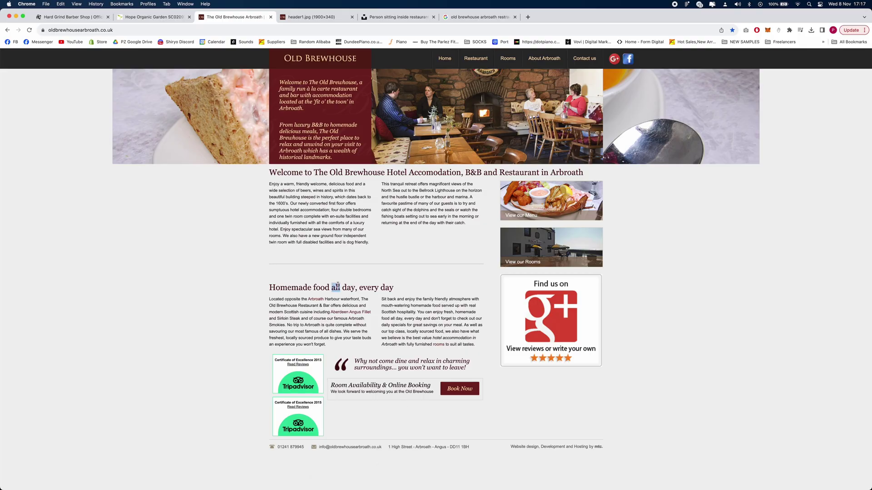
- Replace the upper View Menu copy's text with the pasted 'Homemade food all day, every day' heading
click(464, 475)
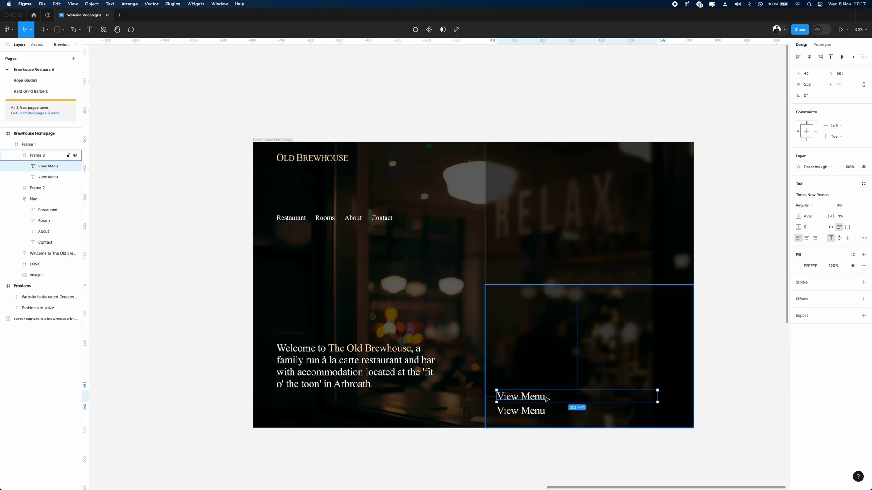
double_click(529, 394)
key(super+v)
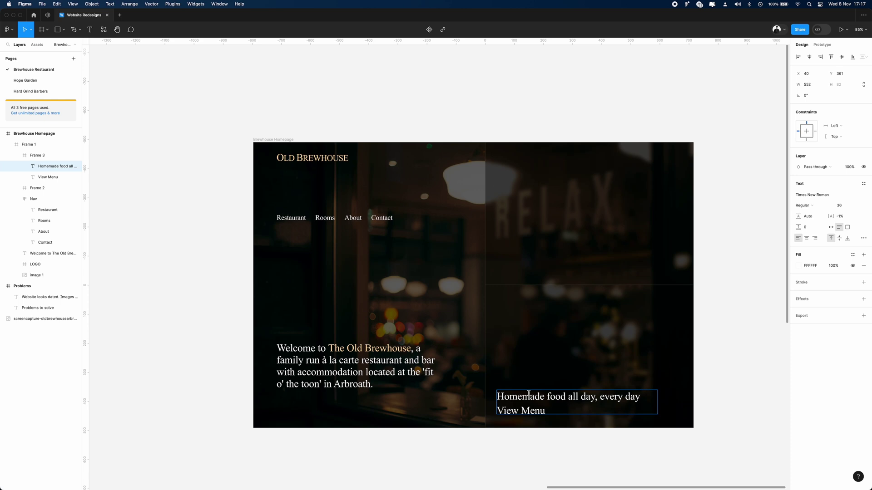
key(Escape)
- Set the tagline to font size 20 with auto width, and delete its stray final letter
triple_click(530, 396)
click(843, 206)
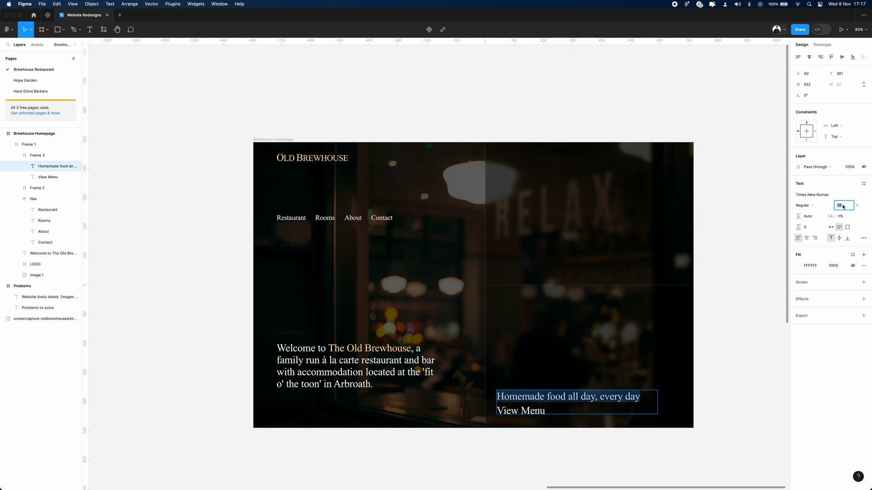
text(26)
key(Return)
key(Down)
key(Down)
key(Down)
key(Down)
key(Down)
key(Down)
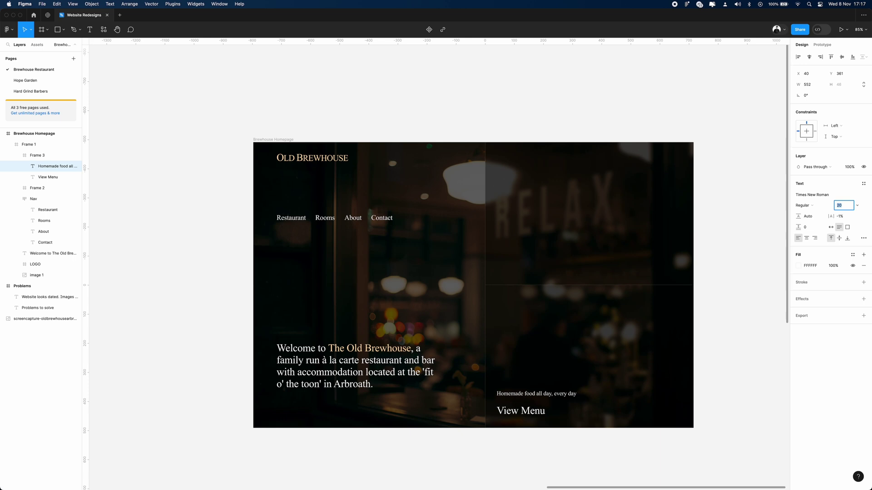
click(831, 227)
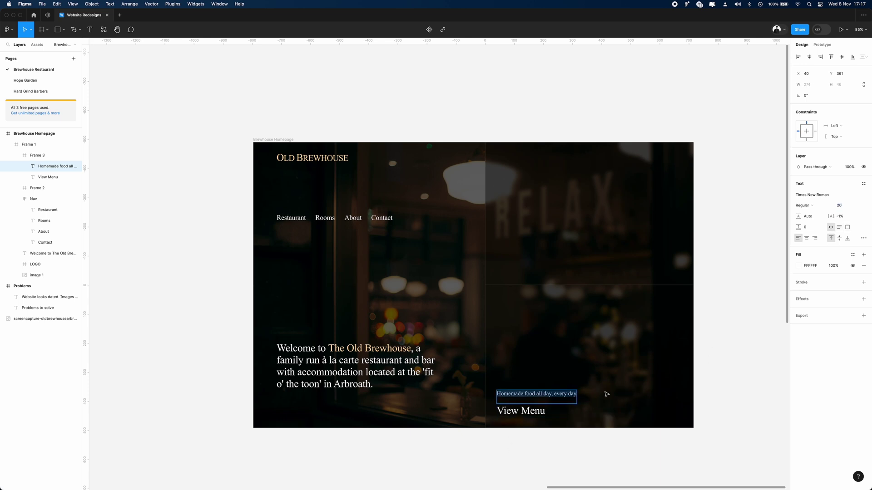
click(574, 396)
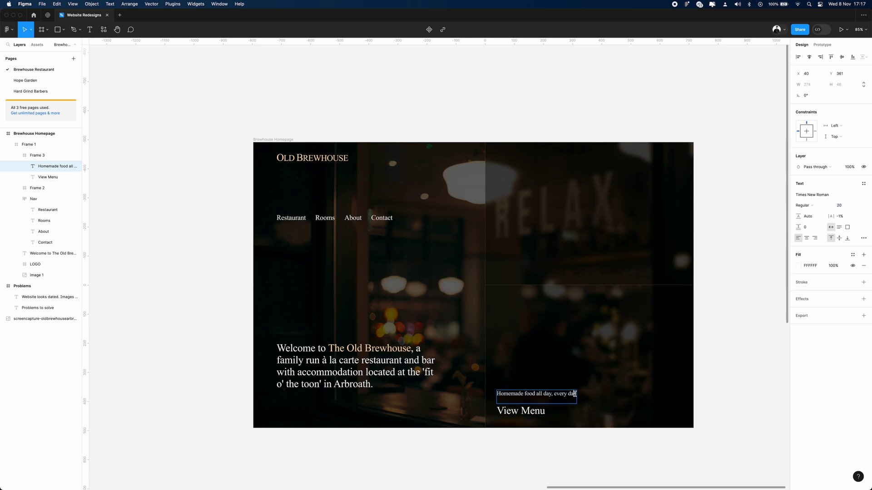
key(BackSpace)
- Colour View Menu with the logo's cream FFDBA9 and save it as colour style 'Yellow?'
text(y)
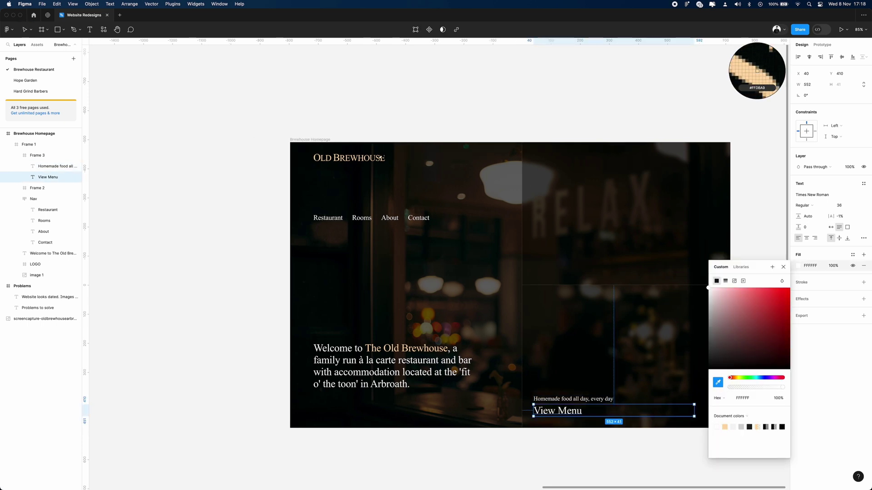
click(380, 158)
click(451, 108)
scroll(454, 110, right, 2)
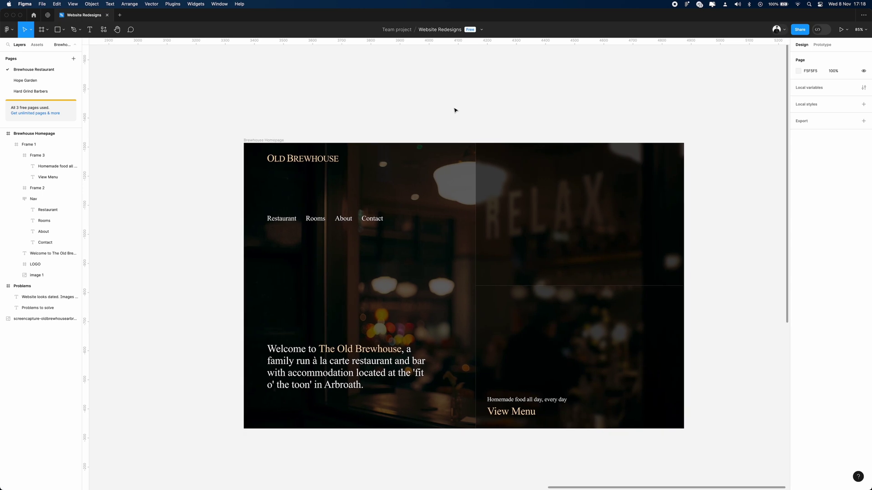
scroll(455, 110, left, 3)
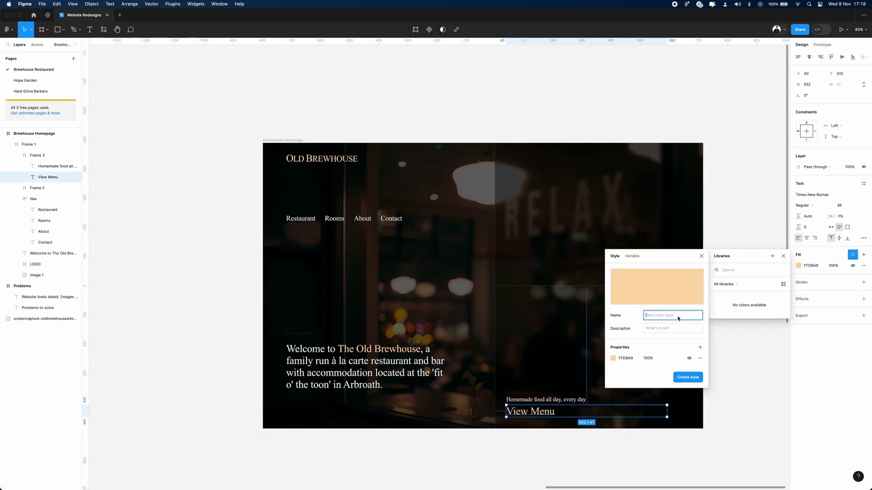
text(Y)
click(682, 377)
click(704, 366)
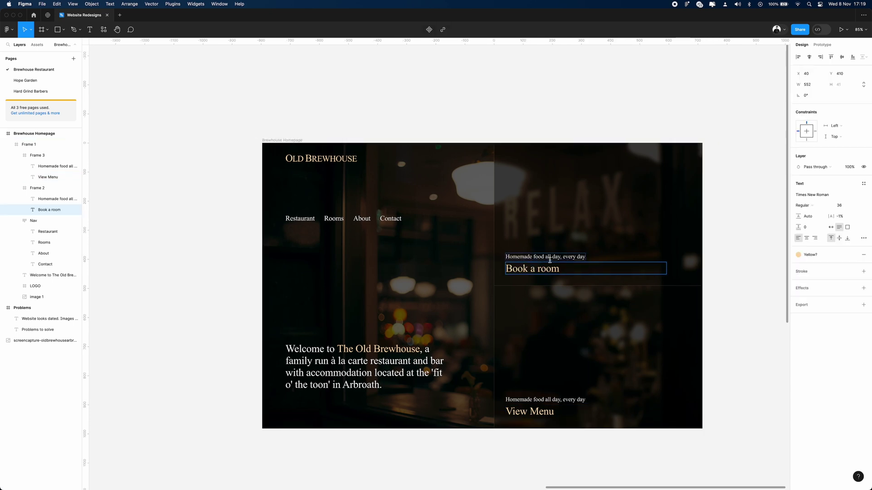
- Rewrite the upper panel's line to 'Experience our stunning 1600's building is steeped in history.'
click(550, 259)
key(Return)
text(This stunning building is steeped in history and dates back to the 1600's.)
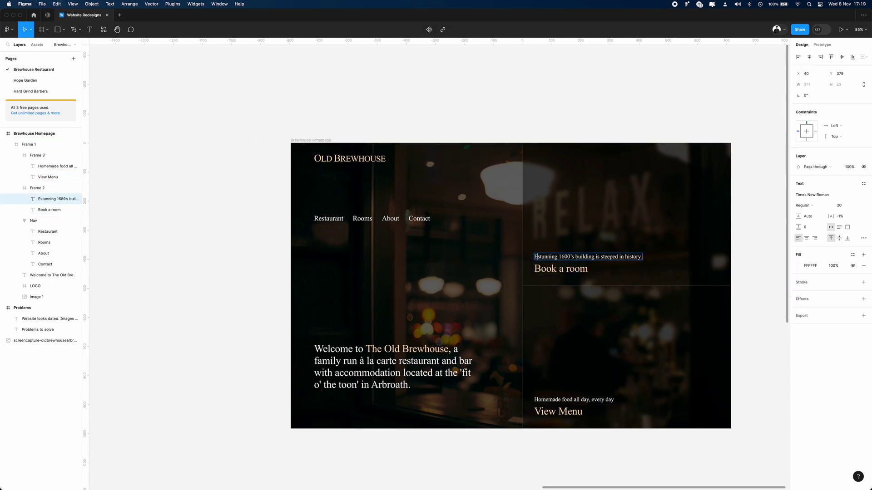
text(Experience)
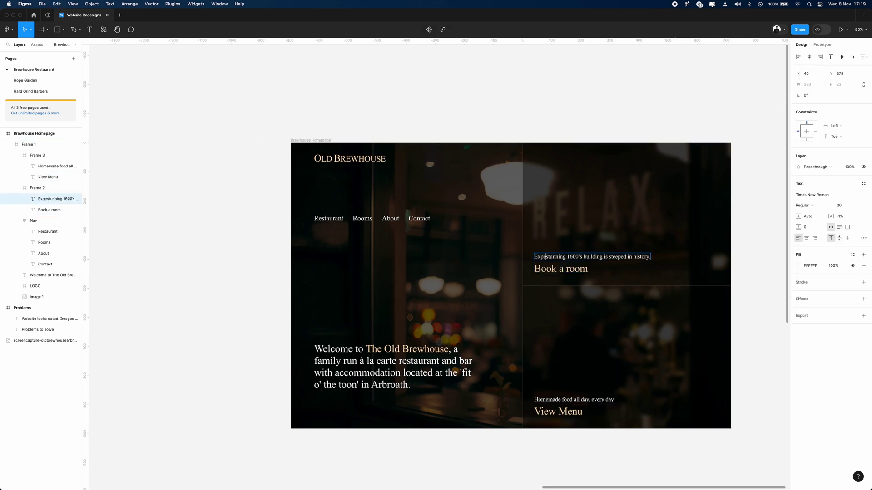
text( th)
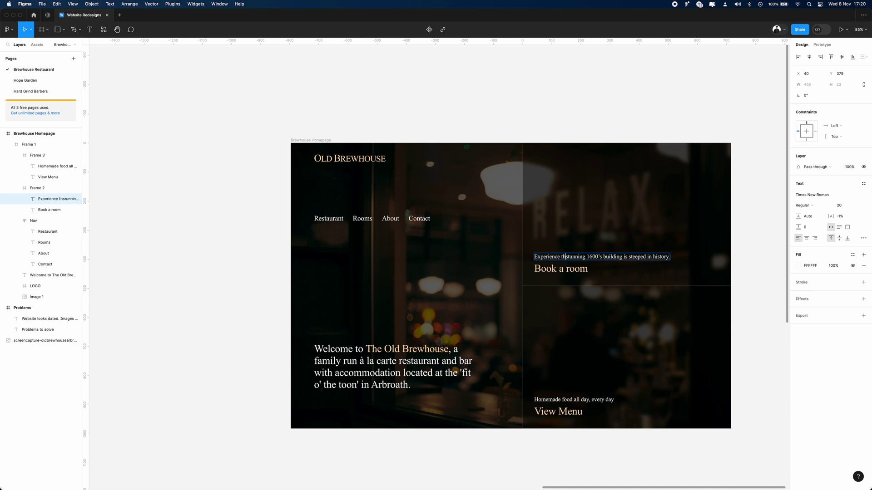
key(BackSpace)
key(BackSpace)
text(our)
key(Escape)
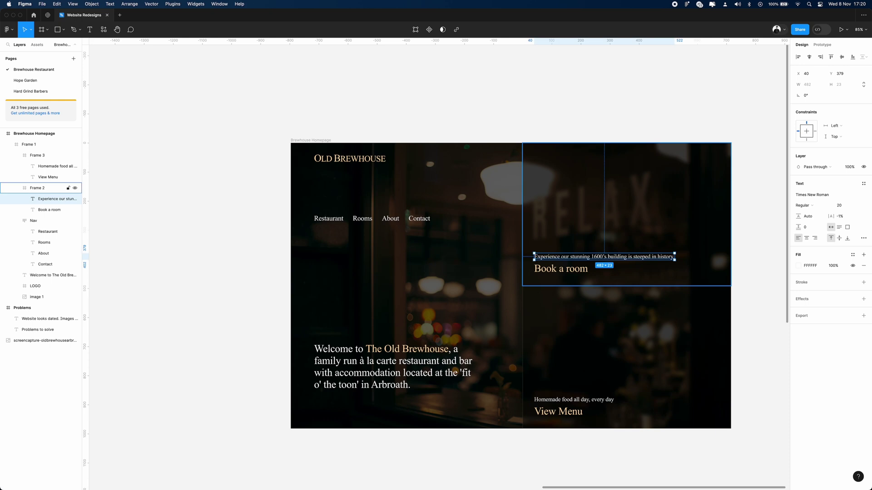
click(573, 130)
- Trim the top strip off the background photo image 1
scroll(573, 131, up, 2)
scroll(573, 131, right, 2)
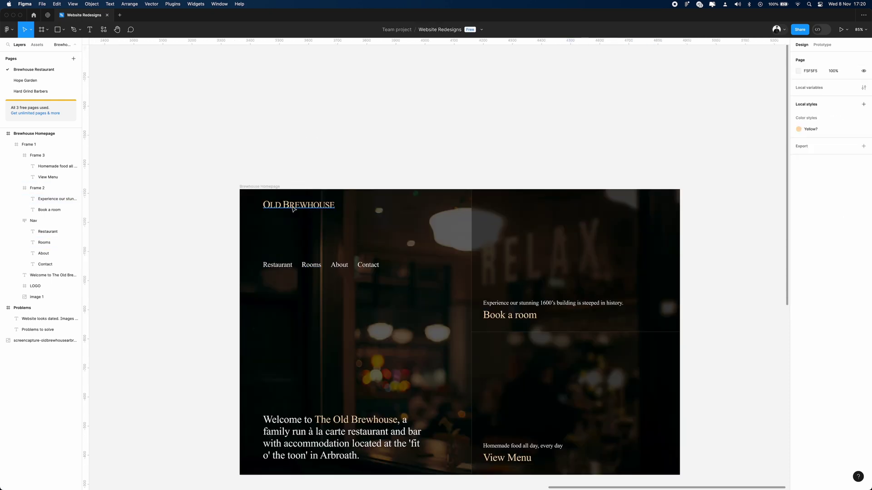
super+click(295, 207)
click(381, 211)
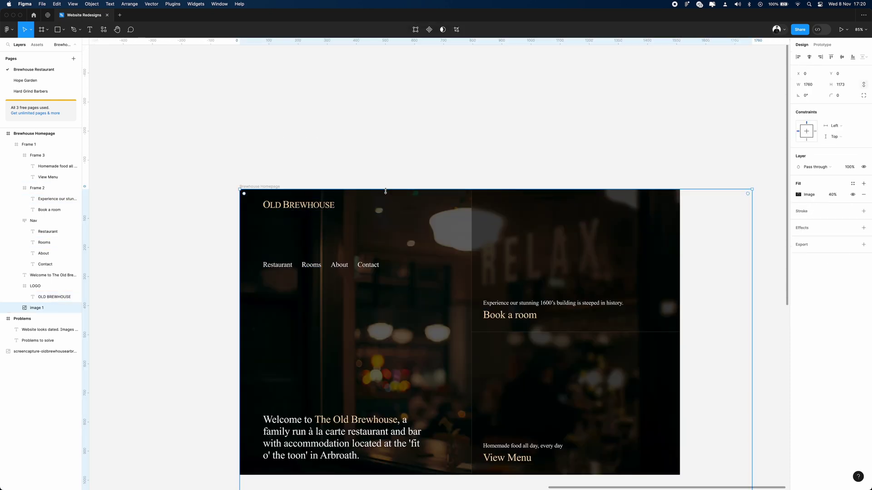
drag(385, 191, 376, 218)
- Move the navigation row up beside the OLD BREWHOUSE logo
click(380, 204)
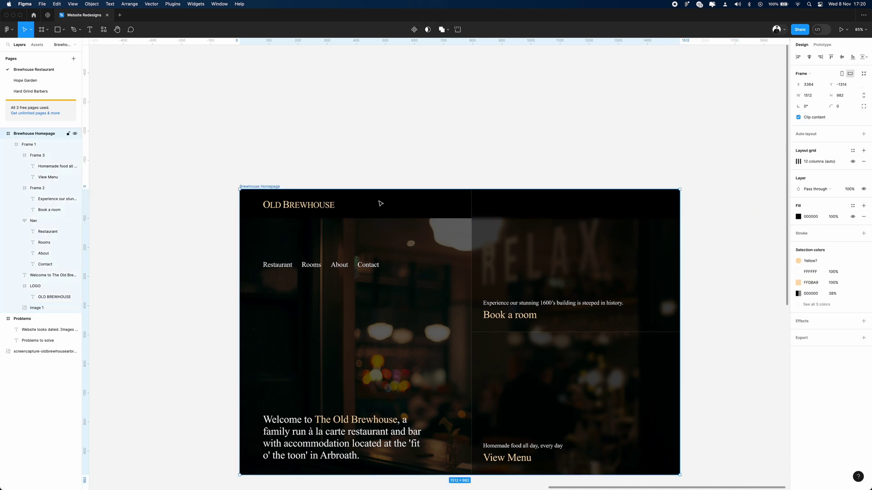
super+click(287, 265)
click(299, 267)
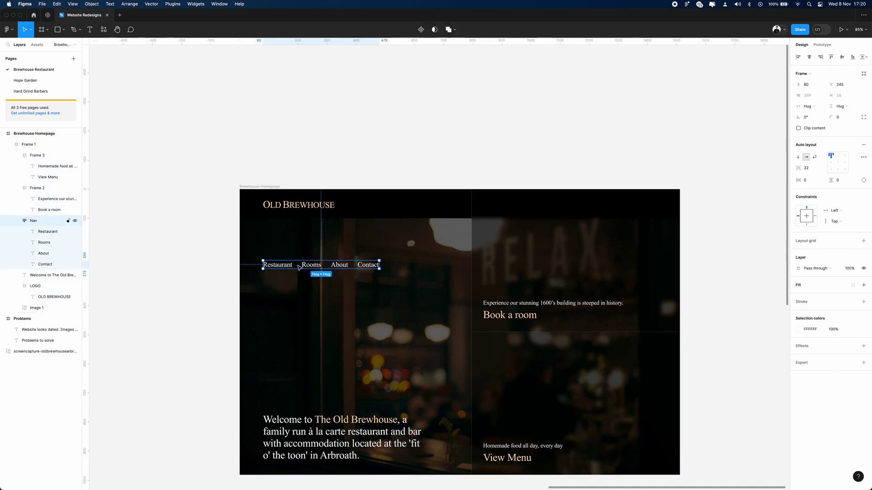
drag(321, 265, 444, 204)
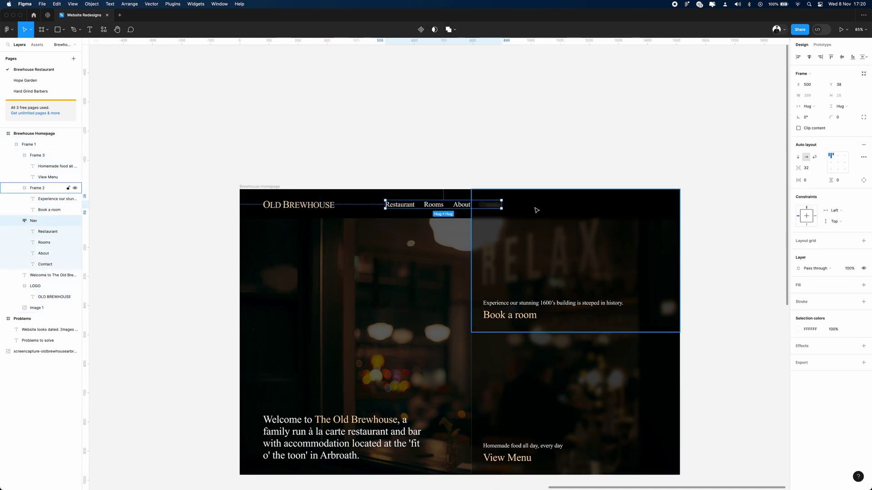
- Shorten the Book a room and View Menu panels from the top to height 441
click(609, 330)
shift+click(609, 338)
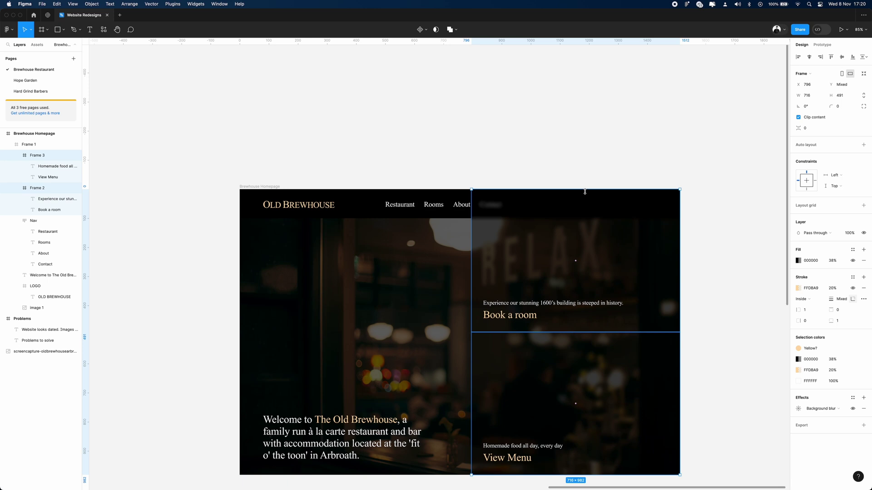
drag(585, 191, 583, 218)
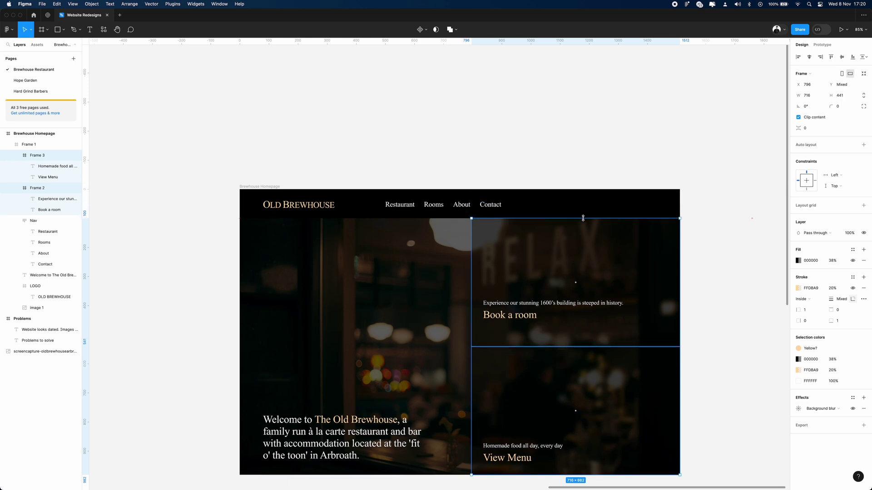
click(584, 157)
scroll(589, 139, left, 2)
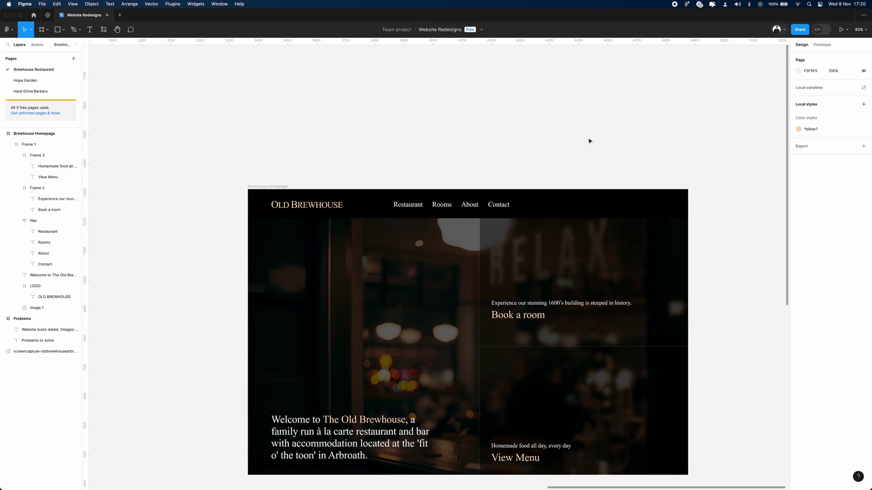
scroll(589, 141, right, 1)
scroll(589, 141, down, 2)
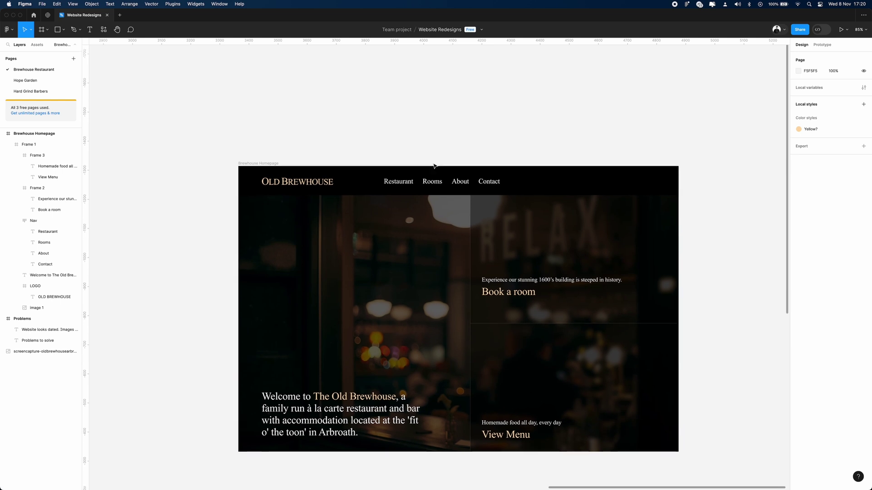
super+click(412, 182)
super+click(419, 183)
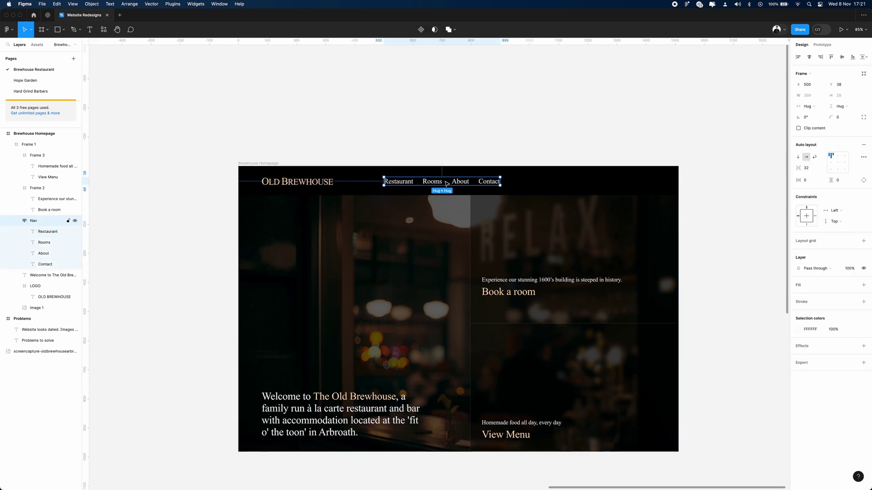
- Shift the navigation links slightly right and set their case to Uppercase
drag(446, 183, 463, 183)
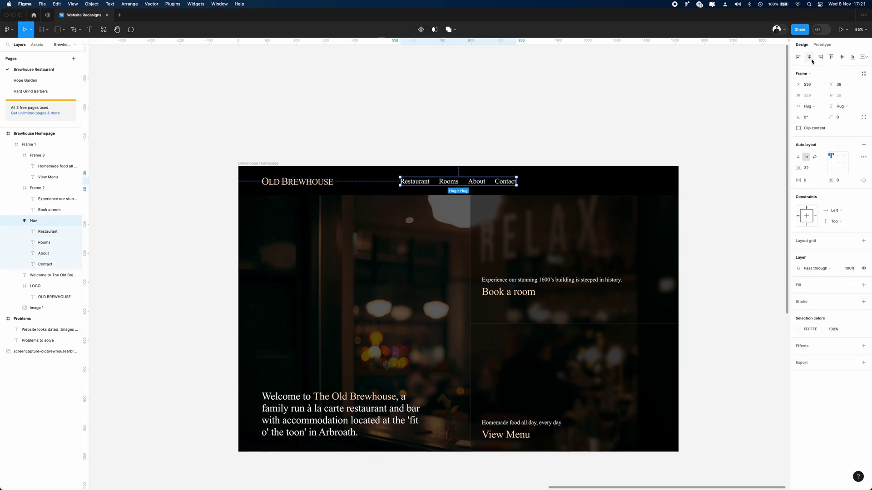
key(Return)
click(862, 222)
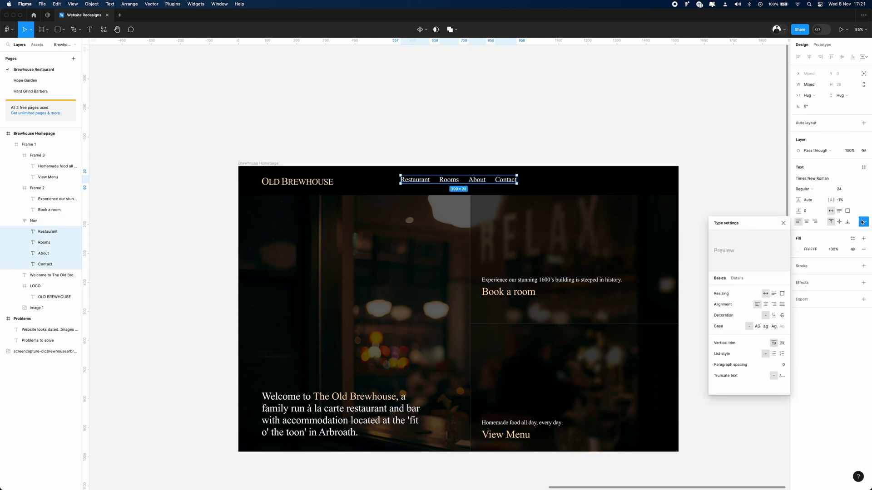
click(758, 327)
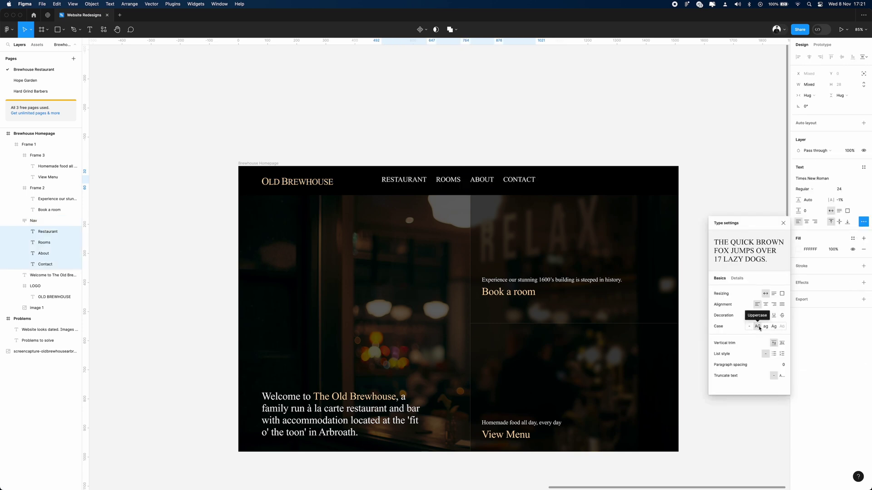
- Set the navigation font size to 16 and extend both right panels slightly upward
click(845, 190)
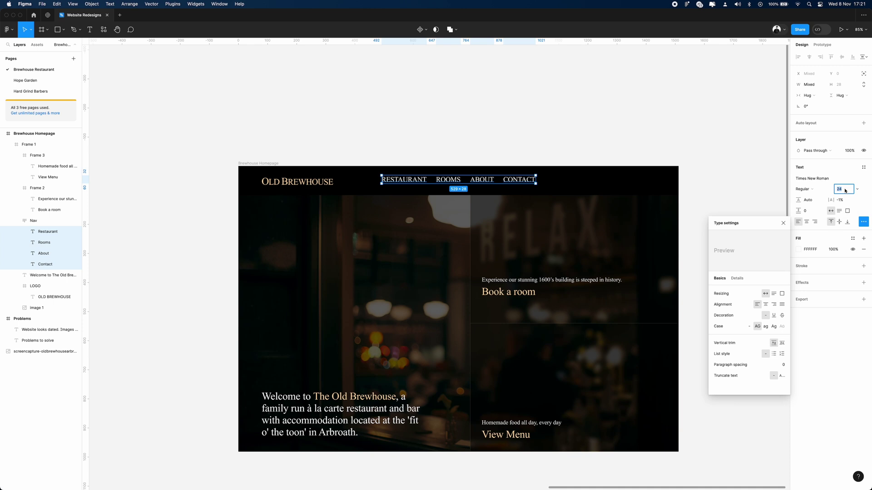
key(shift+Down)
key(Up)
key(Up)
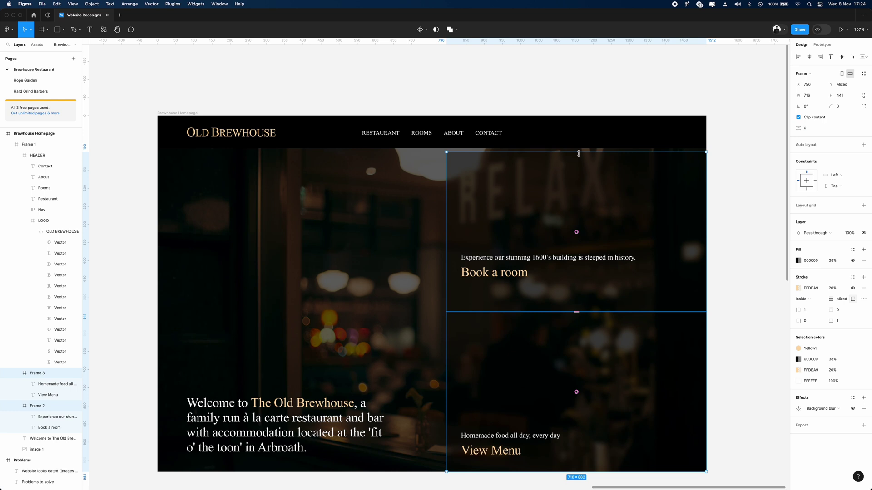
drag(578, 153, 578, 149)
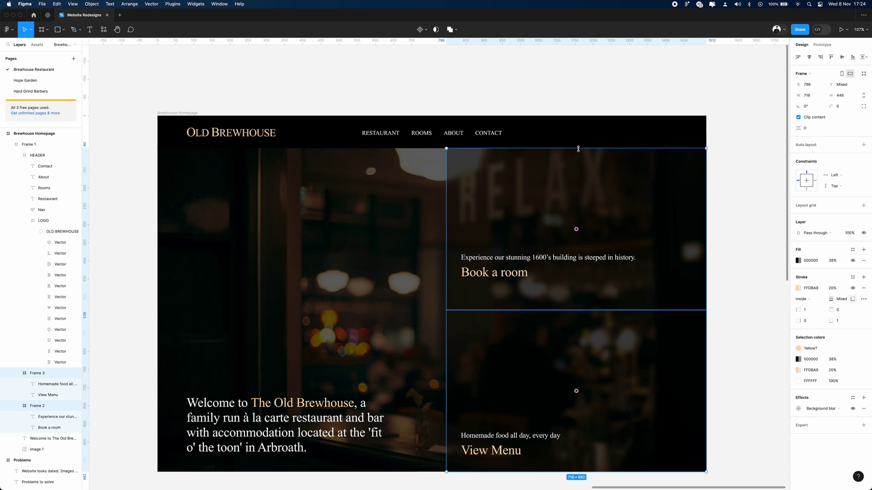
- Move the history blurb and 'Book a room' text down nearer the upper-right panel's bottom
click(581, 73)
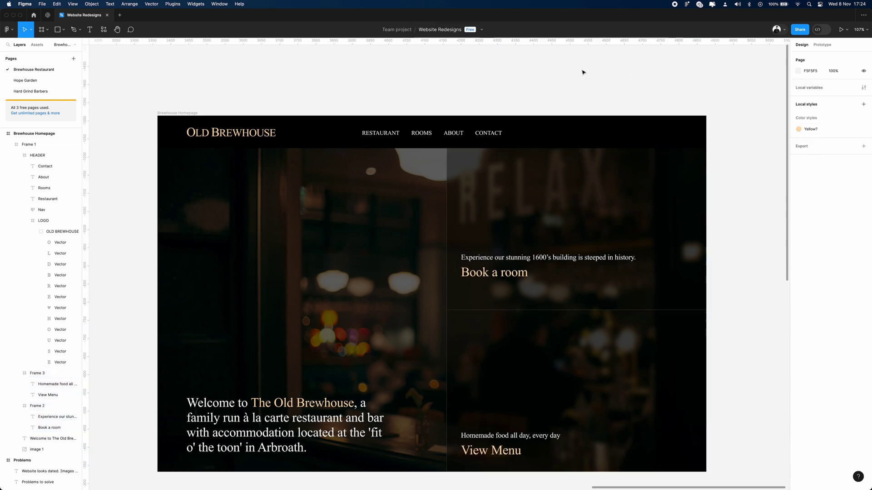
super+click(504, 273)
shift+click(564, 262)
drag(510, 277, 510, 292)
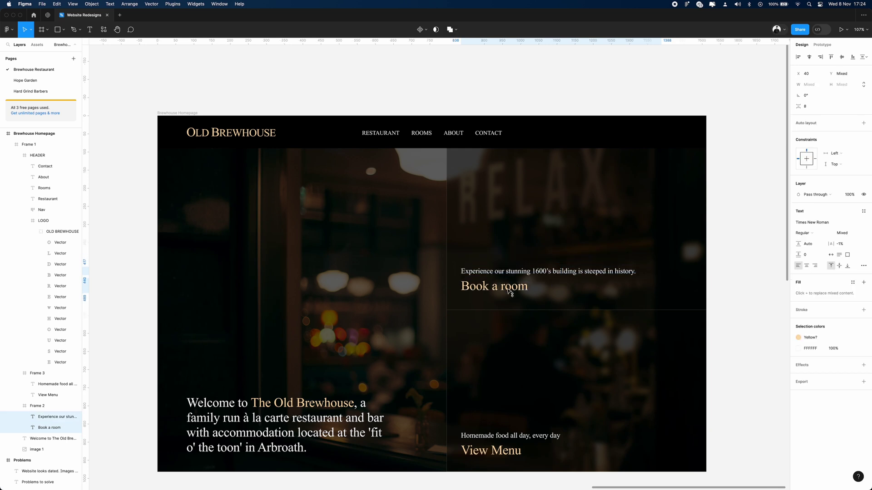
key(alt)
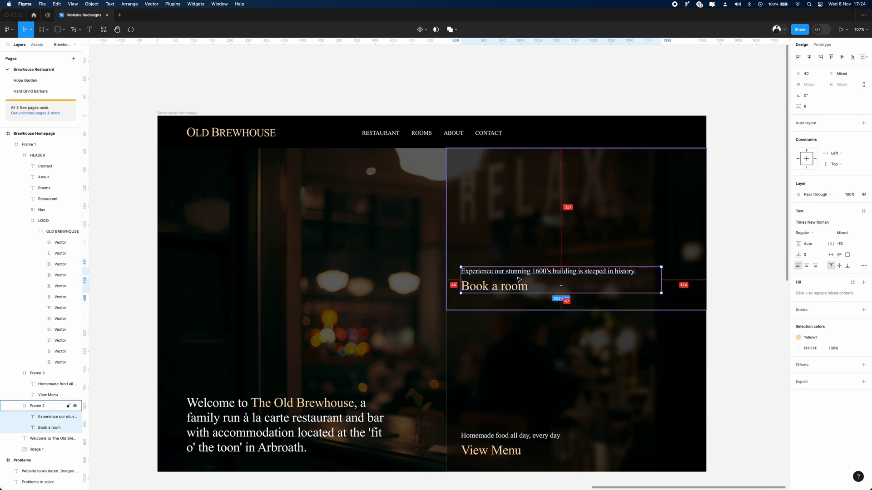
key(Down)
key(Down)
key(Down)
key(Down)
key(Down)
key(Down)
key(Down)
key(Down)
key(Down)
key(alt)
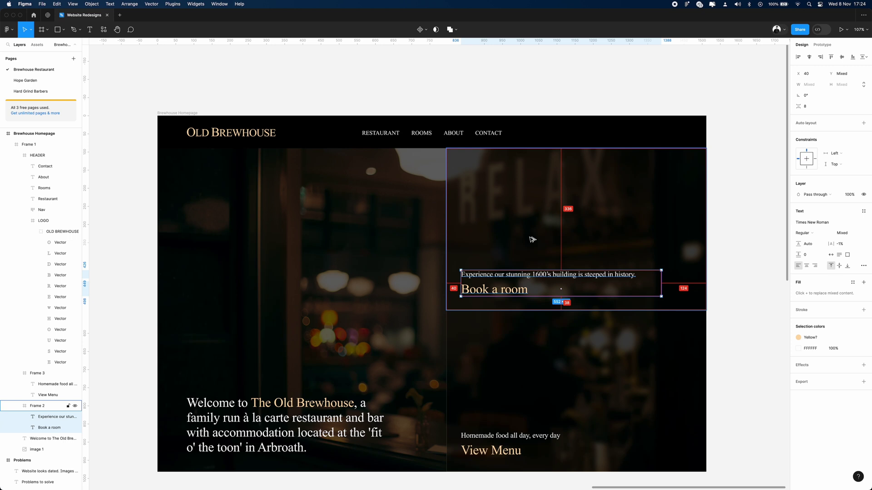
click(563, 81)
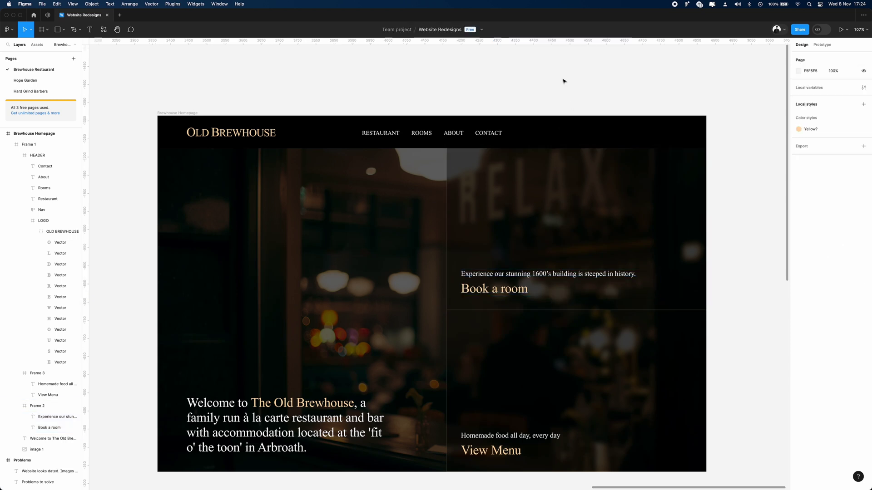
- Move the welcome paragraph up under the header and widen its text box
scroll(576, 148, down, 2)
scroll(575, 148, up, 1)
drag(325, 385, 328, 234)
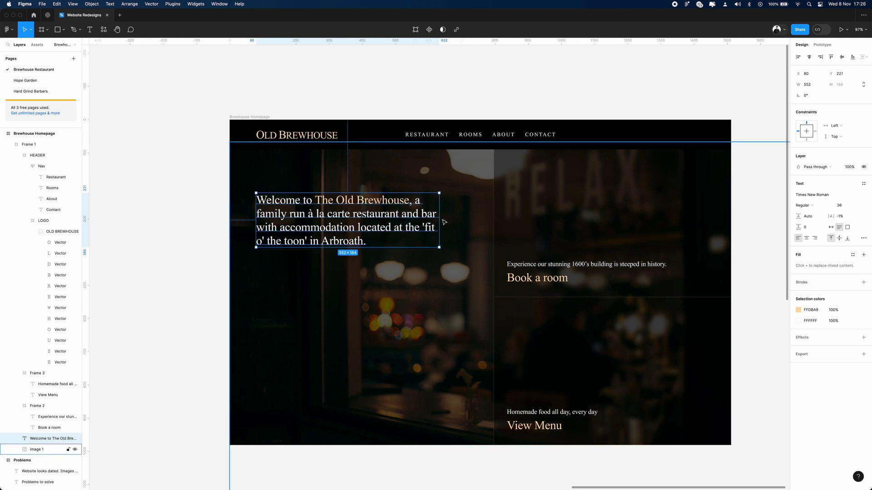
mouse_move(441, 218)
mouse_down()
mouse_move(459, 218)
mouse_move(445, 218)
mouse_up()
- Break the welcome paragraph onto a new line after 'The Old Brewhouse,'
double_click(420, 200)
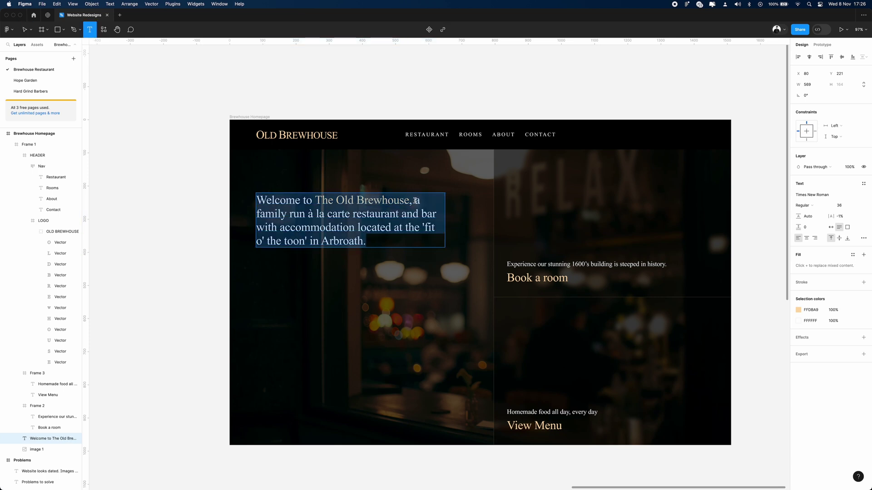
click(420, 200)
key(Return)
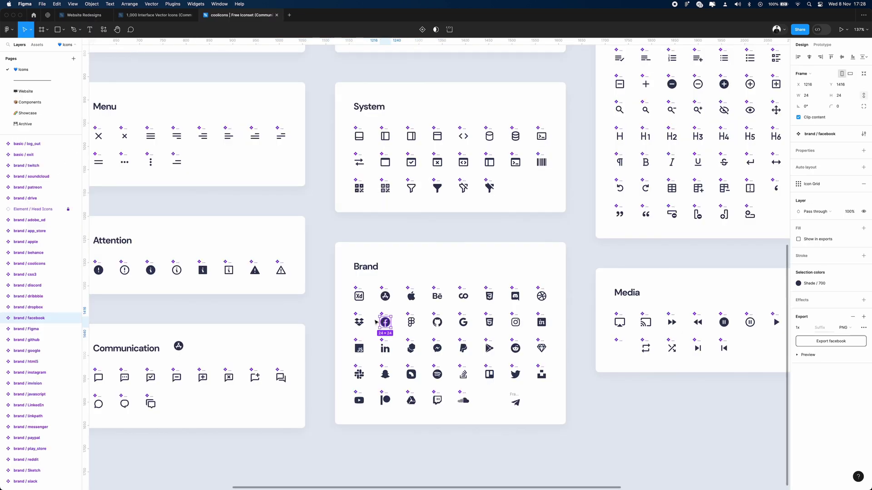
- Paste the coolicons Facebook icon into HEADER at the bar's right end and tint it tan
click(92, 18)
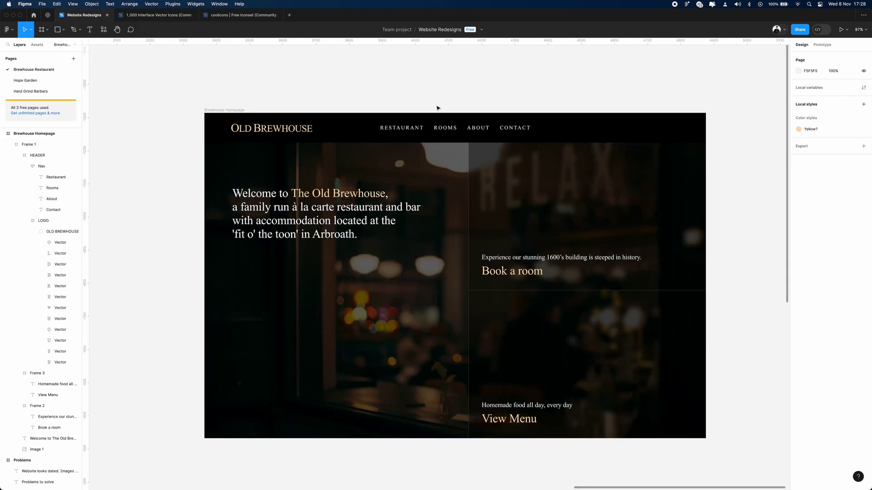
click(563, 132)
click(567, 132)
key(super+v)
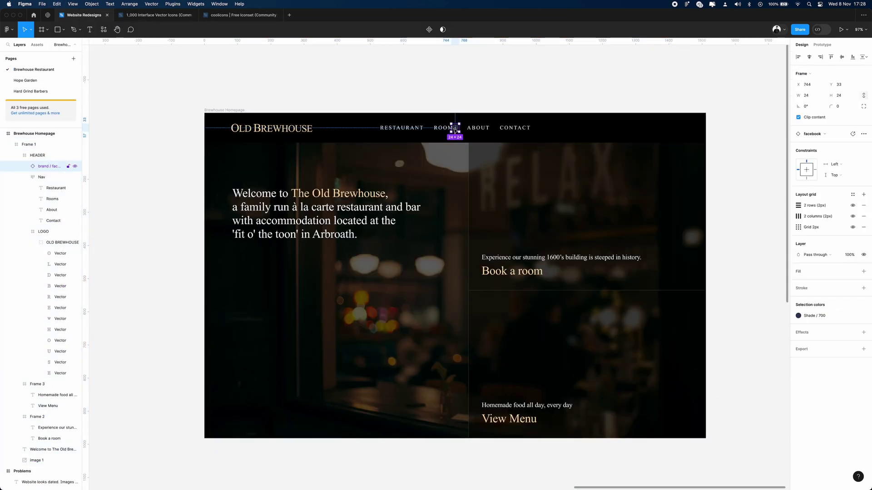
drag(455, 130, 668, 133)
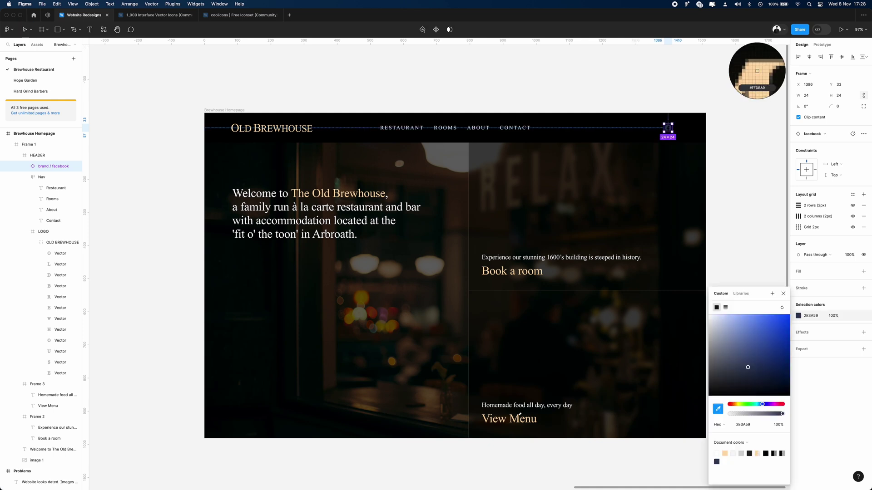
click(515, 418)
- Narrow the Book a room and View Menu panels from the left to 621 px wide
click(665, 92)
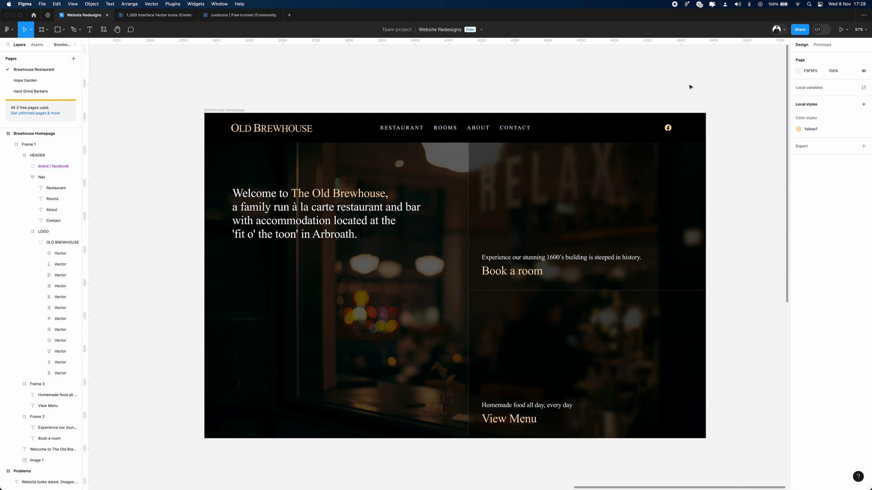
click(619, 208)
shift+click(552, 327)
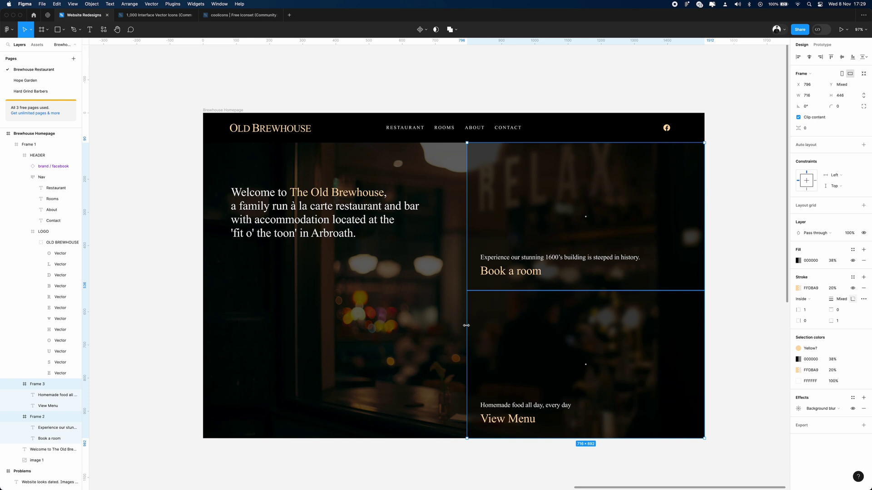
drag(466, 325, 498, 327)
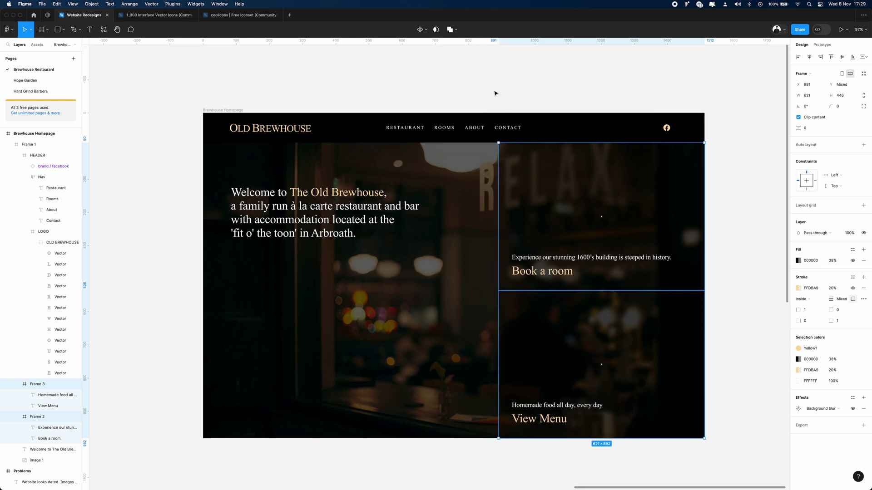
scroll(495, 93, left, 1)
key(ctrl+g)
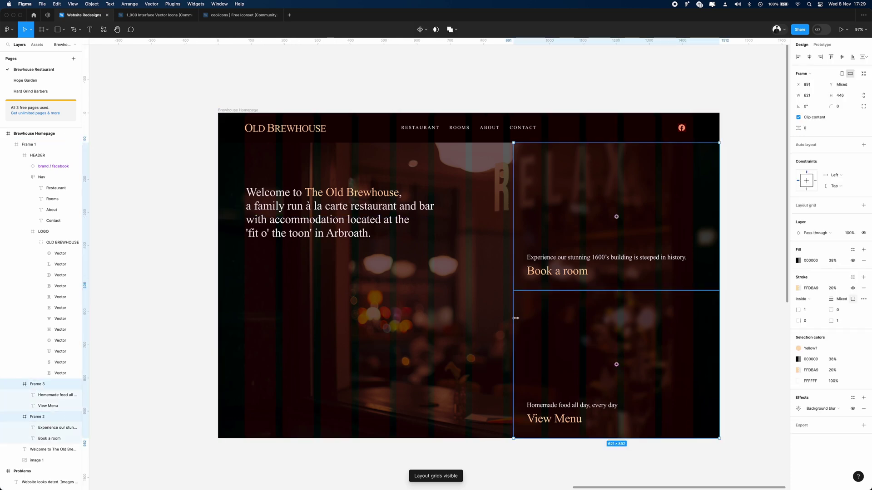
drag(515, 318, 512, 318)
- Resize the Facebook icon to 32×32 and show the layout grid
click(539, 86)
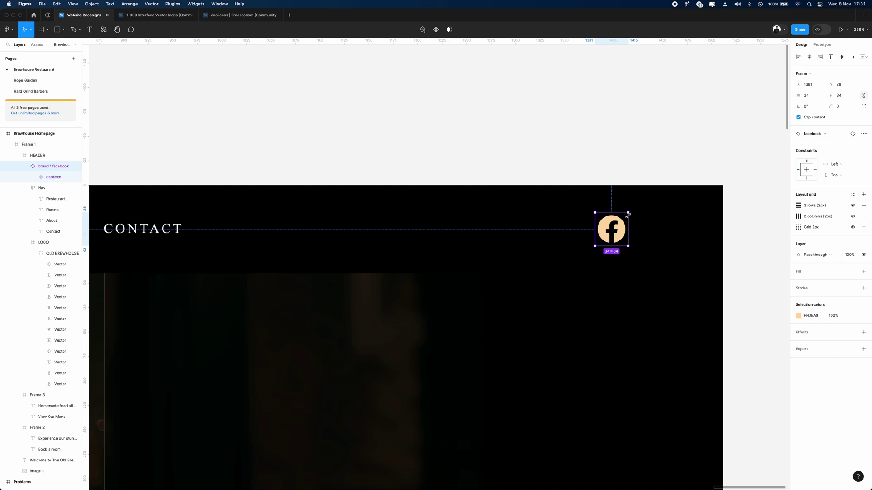
drag(628, 215, 630, 232)
key(ctrl+g)
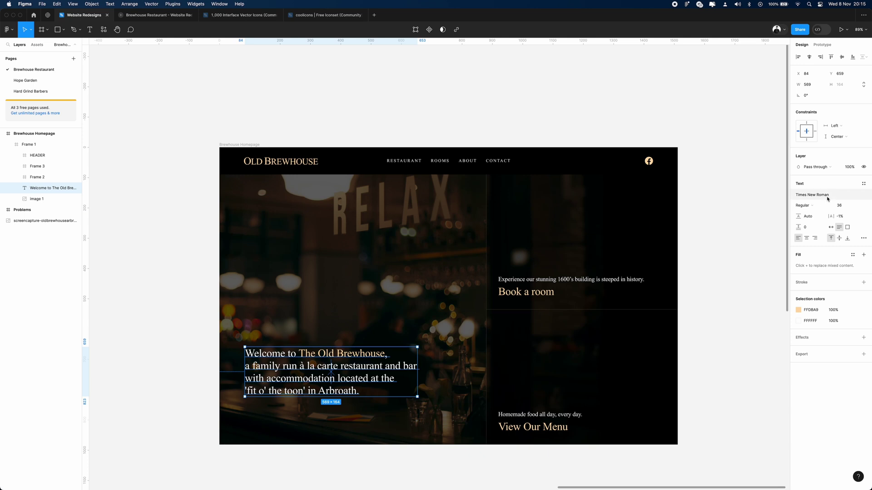
- Set the welcome heading's font to Juana
click(827, 196)
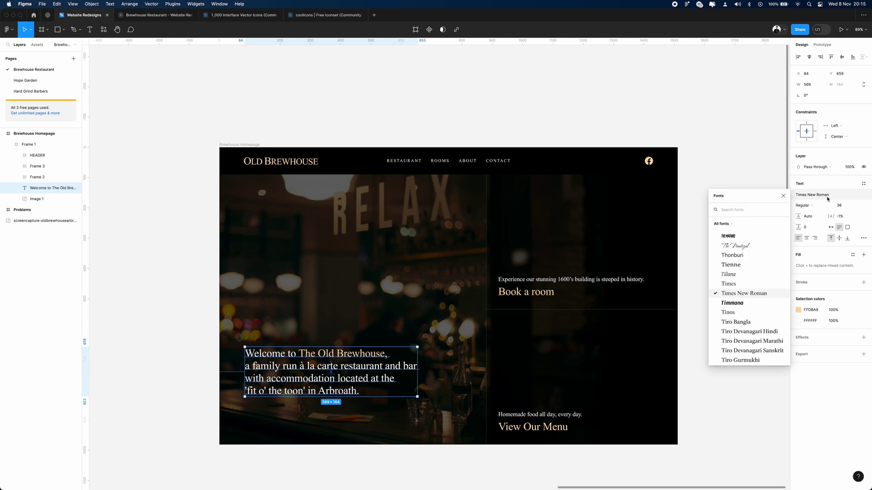
text(ju)
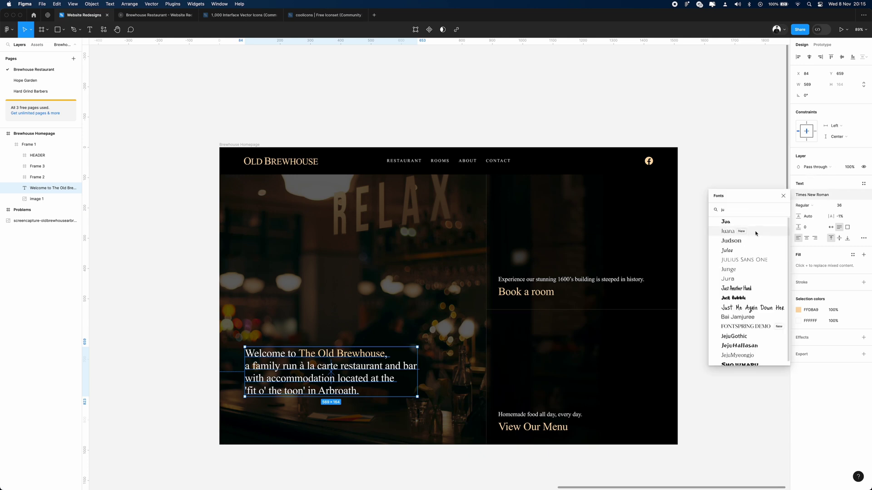
click(756, 233)
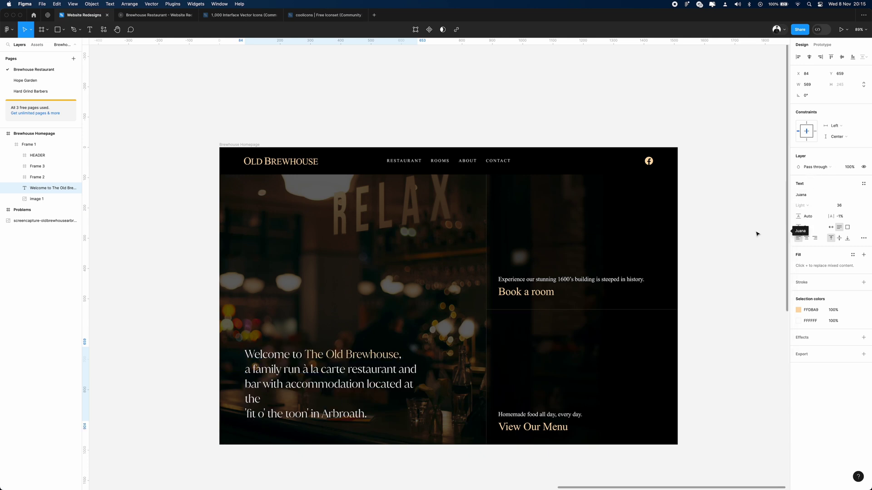
- Delete the line break after 'the' so 'fit o' the toon' follows it
double_click(279, 406)
key(Escape)
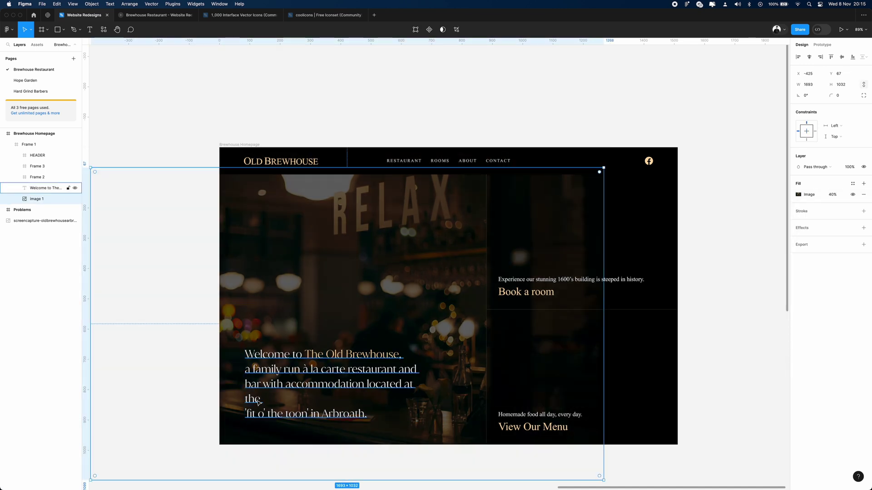
click(259, 401)
key(Return)
click(260, 400)
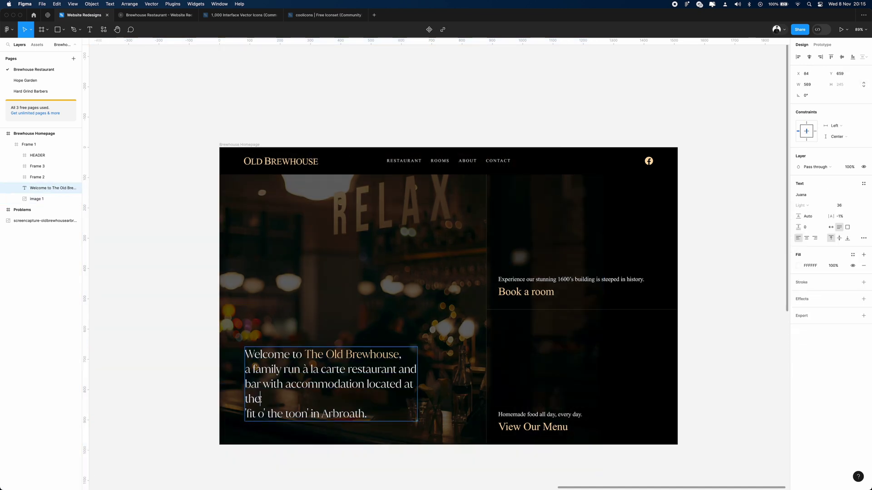
key(Delete)
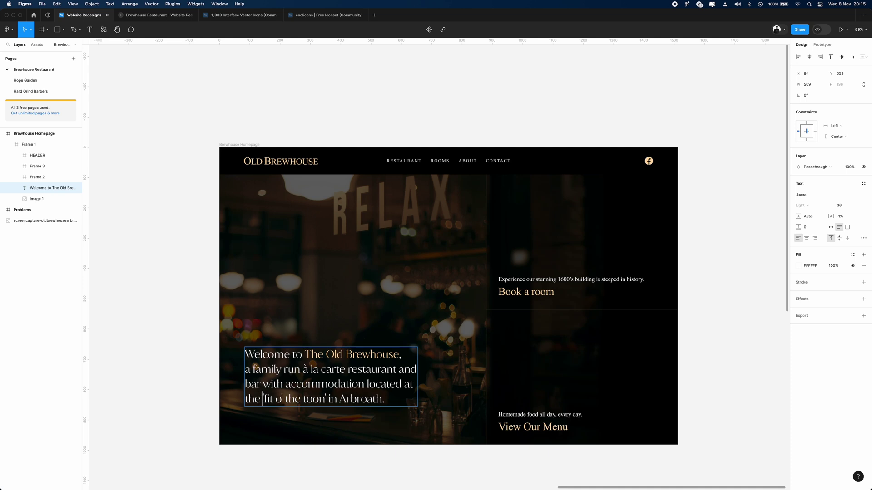
key(Escape)
key(Escape)
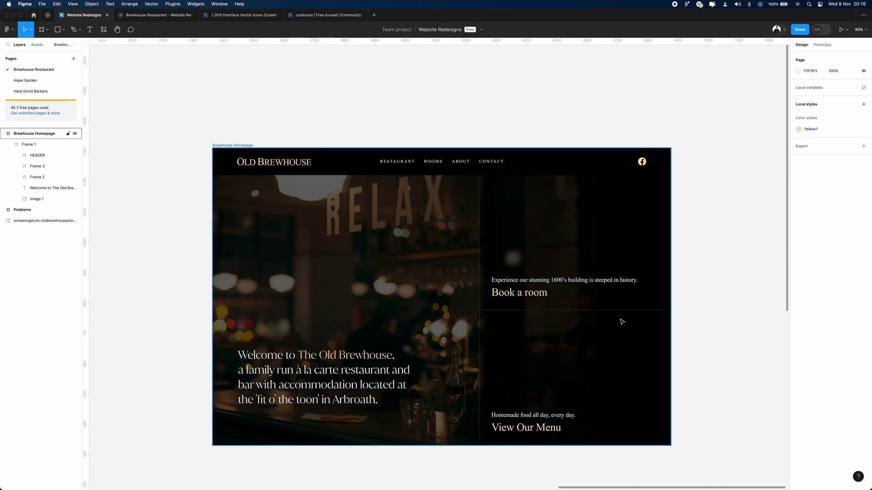
- Set the Book a room and View Our Menu headings in Juana
super+click(532, 297)
shift+super+click(543, 433)
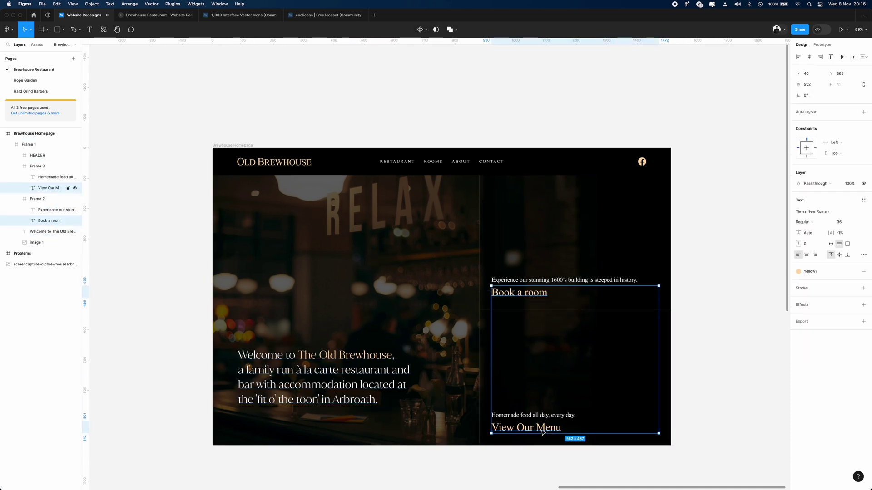
click(820, 212)
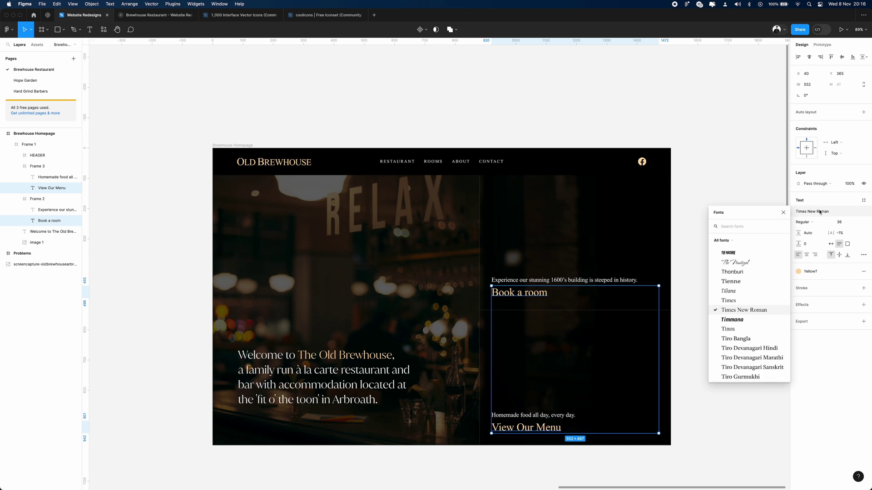
text(jua)
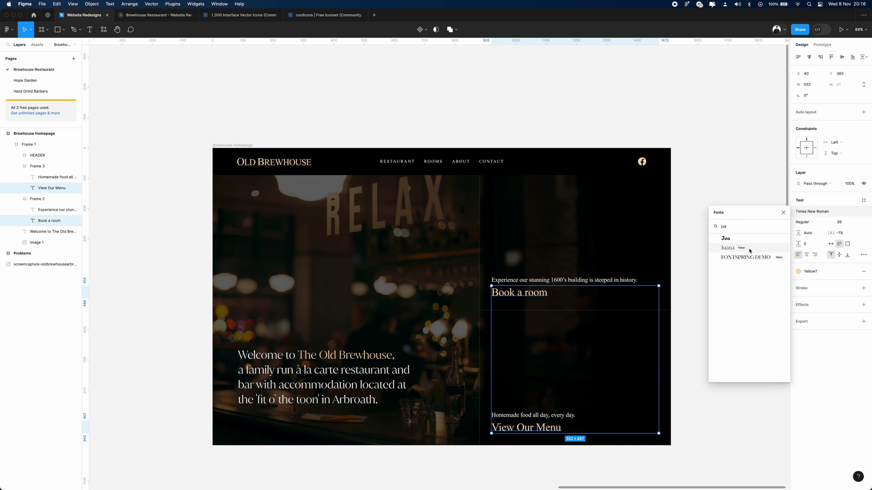
click(747, 248)
click(713, 249)
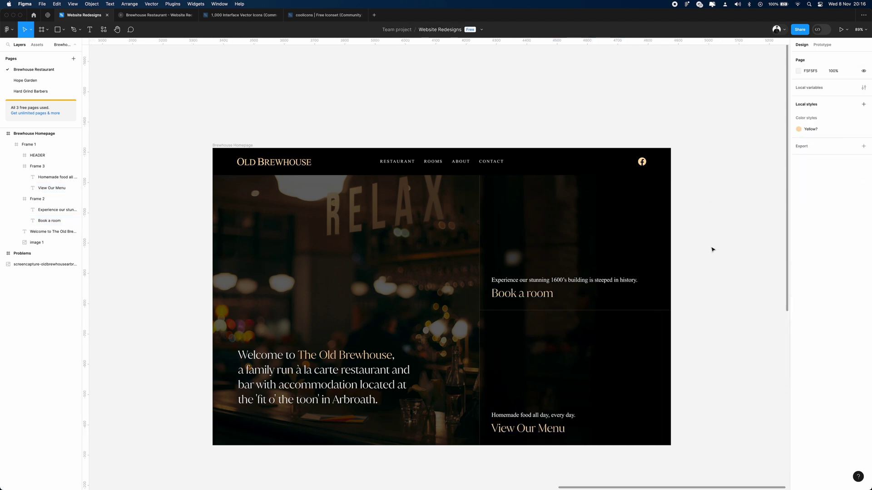
- Set the 1600's building and Homemade food subtitles in General Sans
click(576, 281)
shift+click(558, 418)
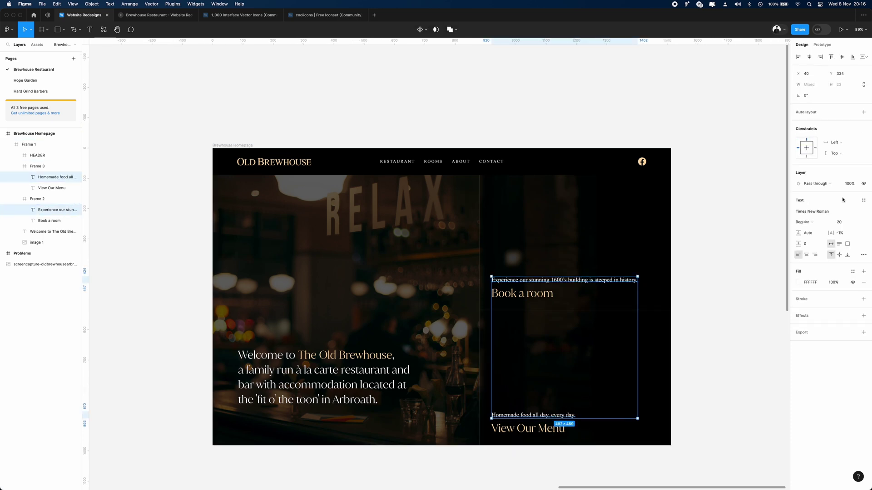
click(814, 213)
text(gener)
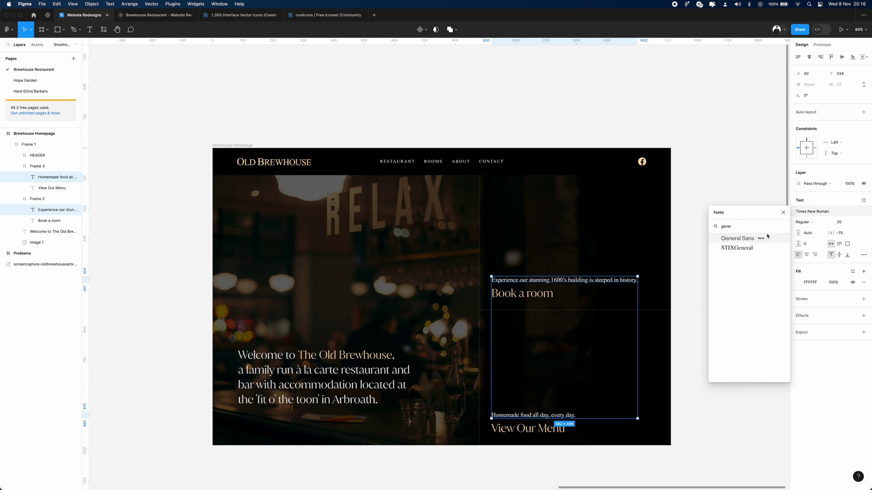
click(738, 239)
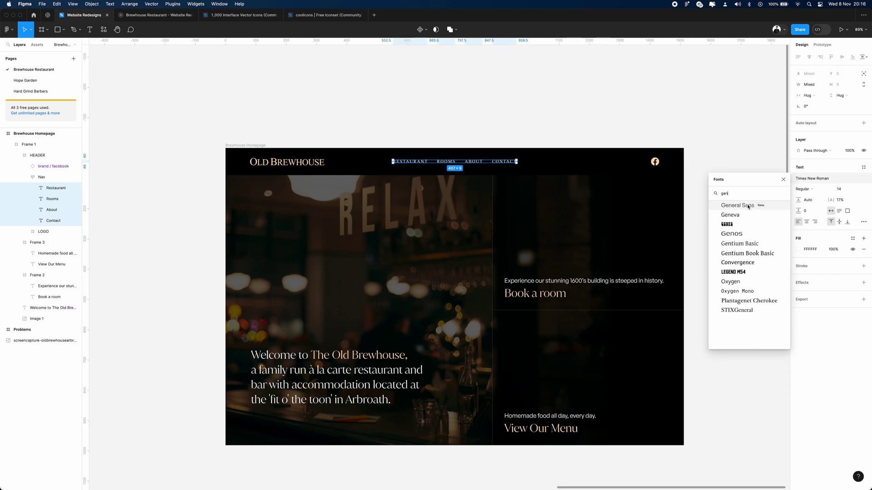
- Apply General Sans to the navigation links
click(738, 206)
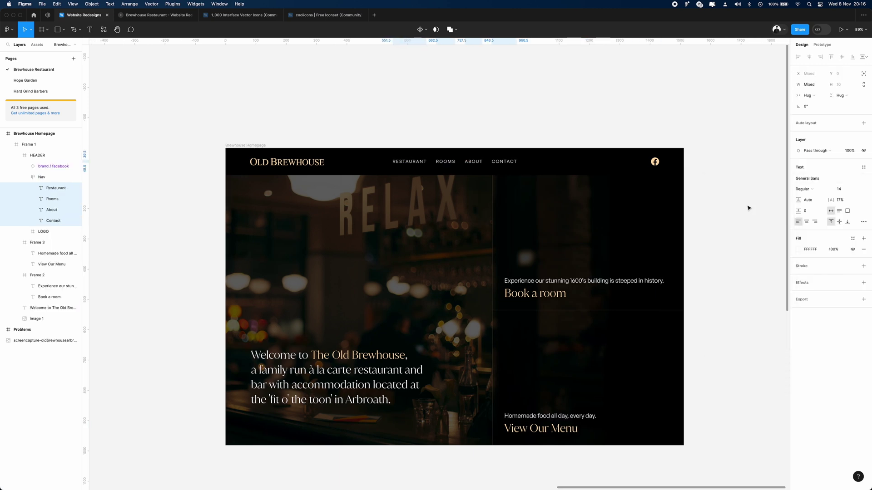
click(822, 189)
click(731, 222)
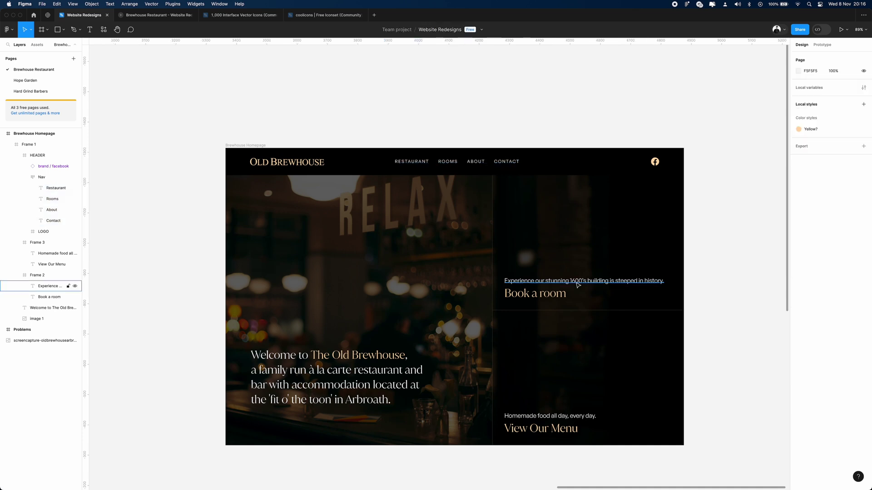
- Give both subtitles a grey BBBBBB fill, then lighten it to warm off-white DDDED2
super+click(579, 283)
shift+click(583, 417)
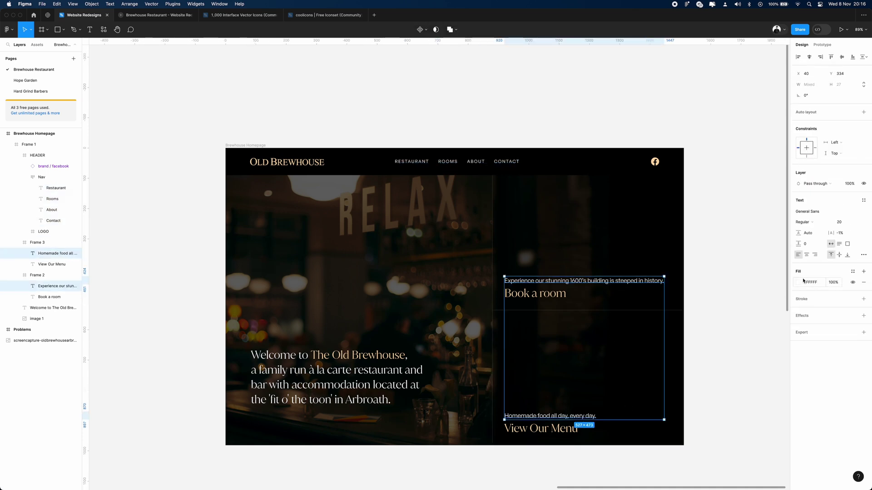
click(799, 283)
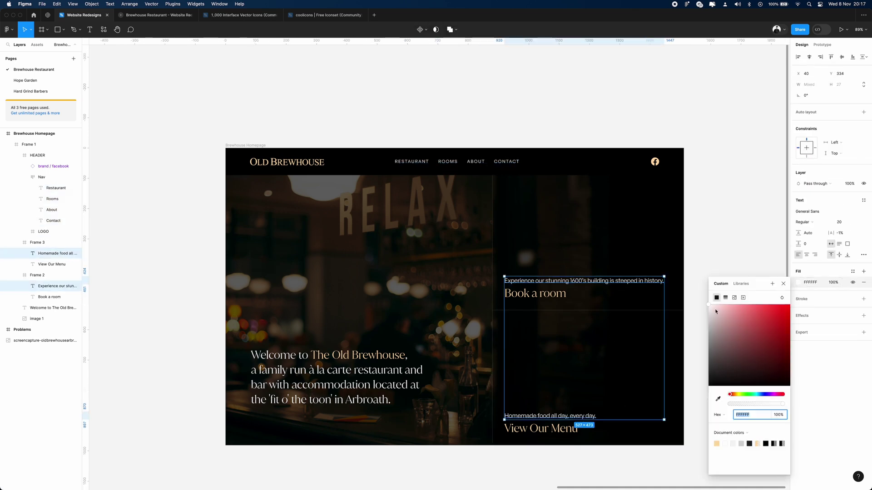
text(BBBBBB)
key(Return)
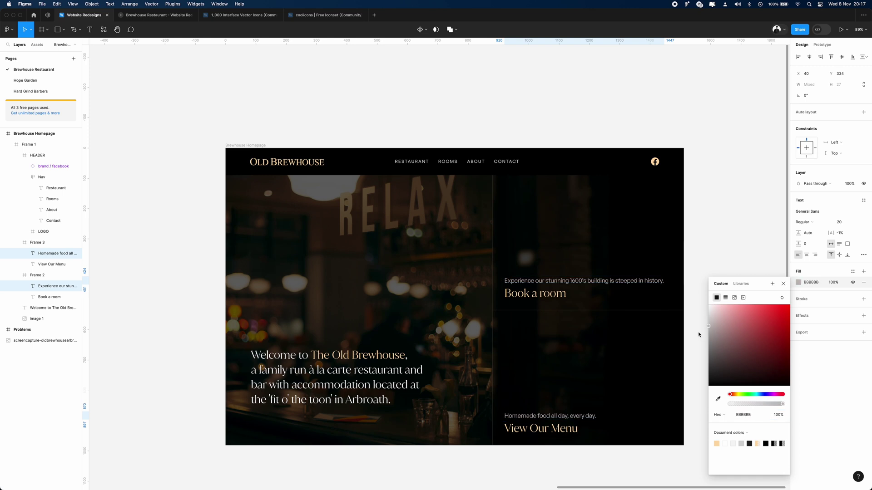
drag(698, 335, 698, 323)
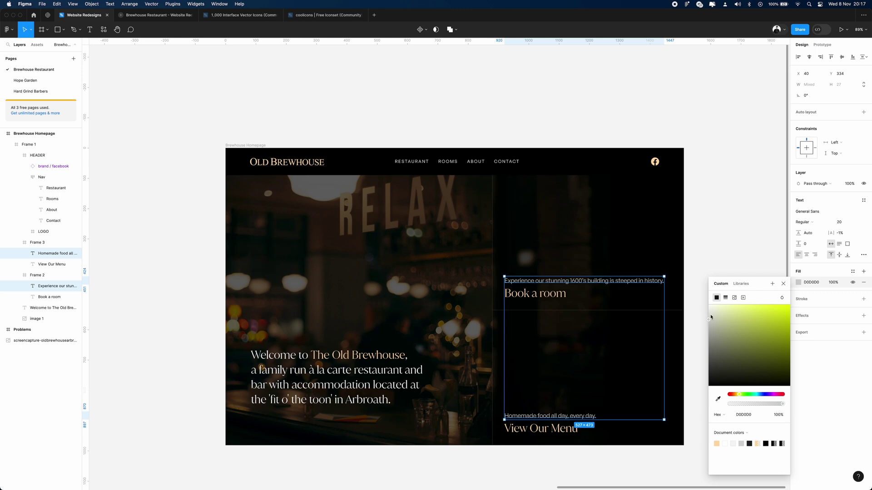
drag(711, 316, 713, 313)
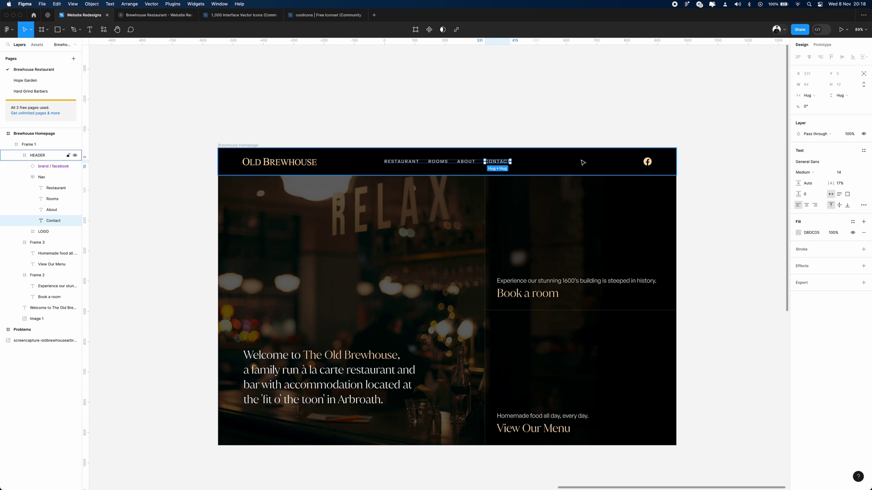
- Paste a copy of the Contact link beside the Facebook icon and reword it to BOOK NOW
click(582, 161)
key(super+v)
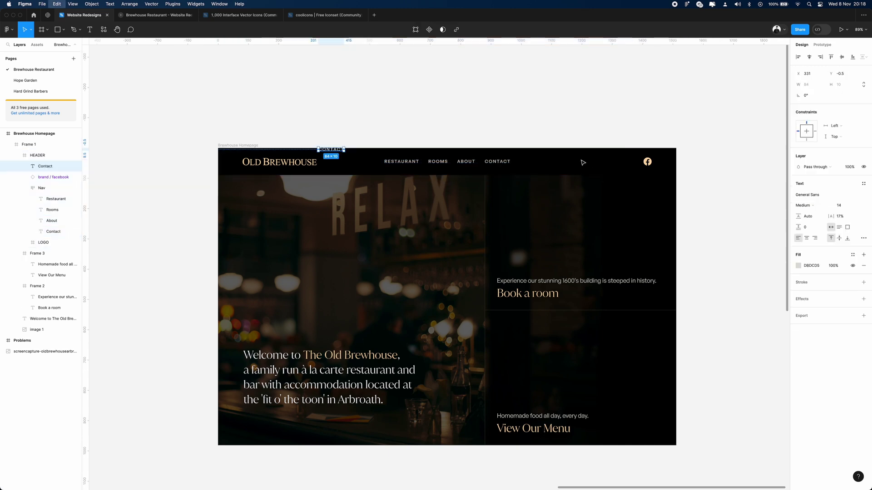
drag(344, 153, 583, 162)
double_click(583, 162)
text(BOOK NOW)
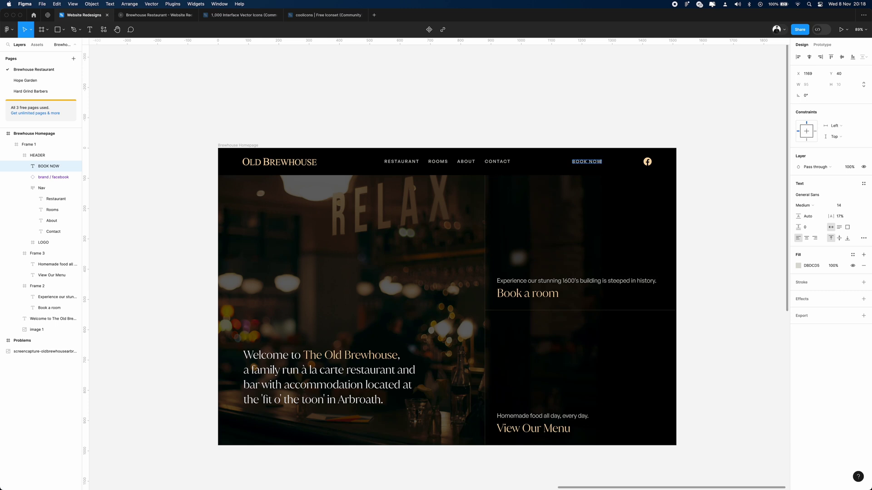
key(Escape)
- Wrap BOOK NOW in an auto-layout frame with 16 horizontal and 12 vertical padding
key(shift+a)
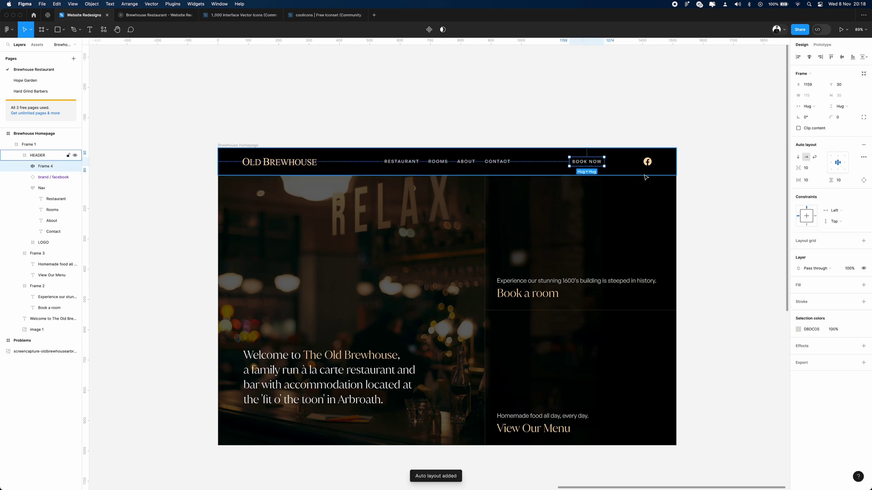
click(815, 182)
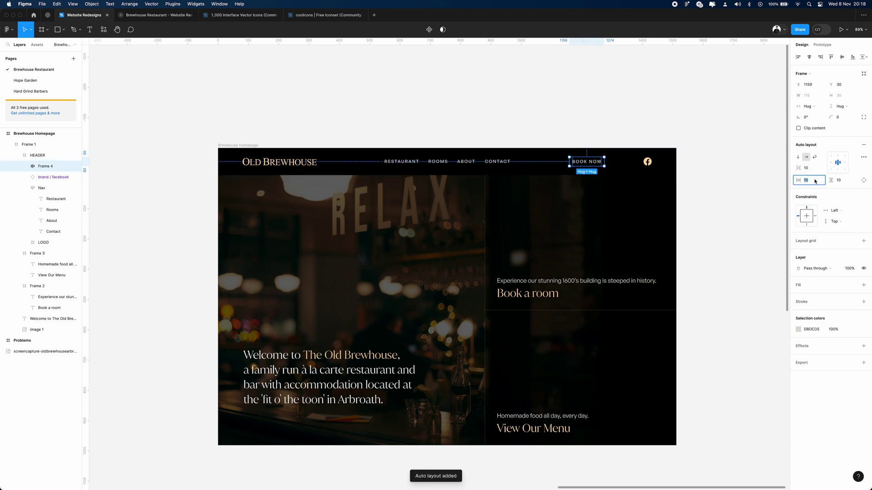
text(16)
key(Tab)
text(12)
key(Return)
- Add a fill to the button and sample a dark colour from the hero photo
click(808, 285)
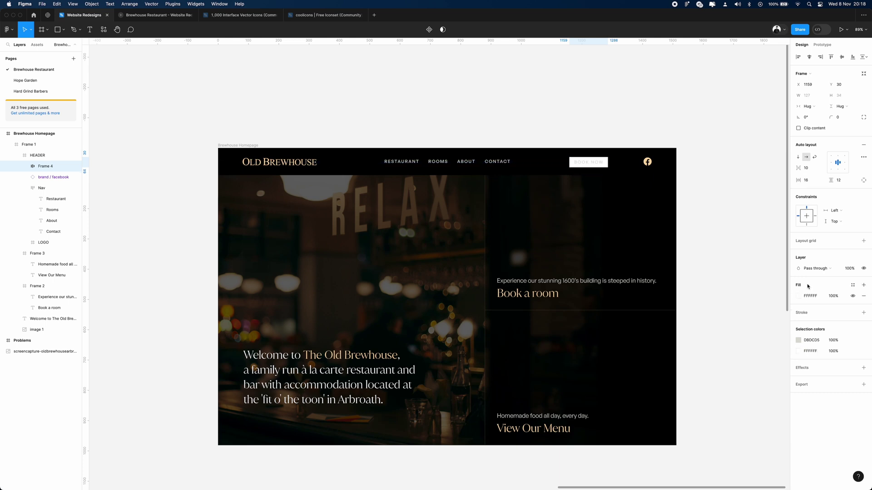
click(798, 297)
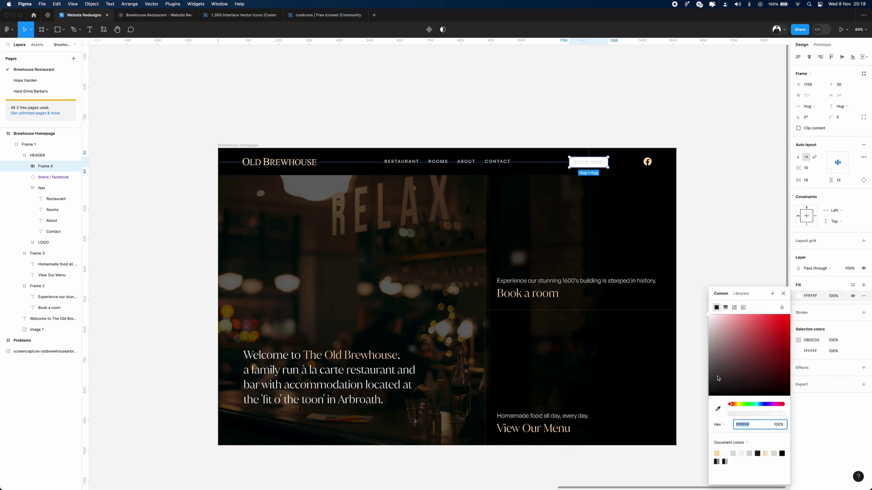
click(718, 409)
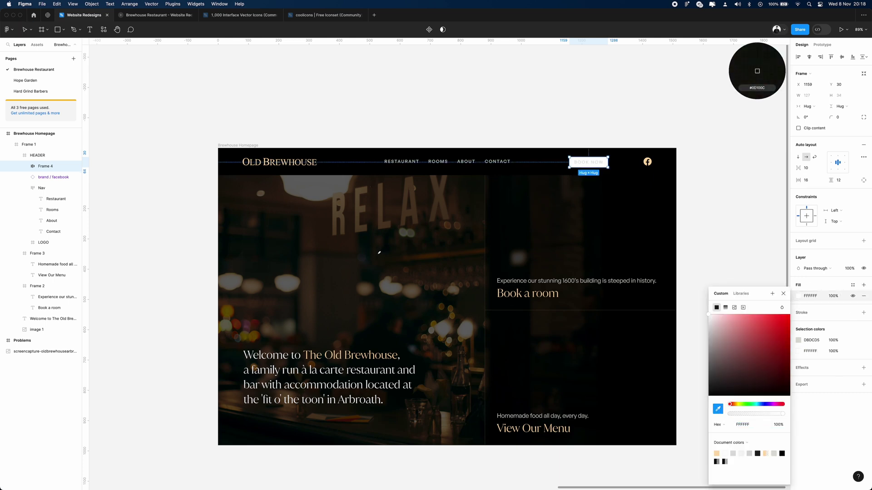
click(367, 249)
- Move the BOOK NOW button further right in the header
click(593, 87)
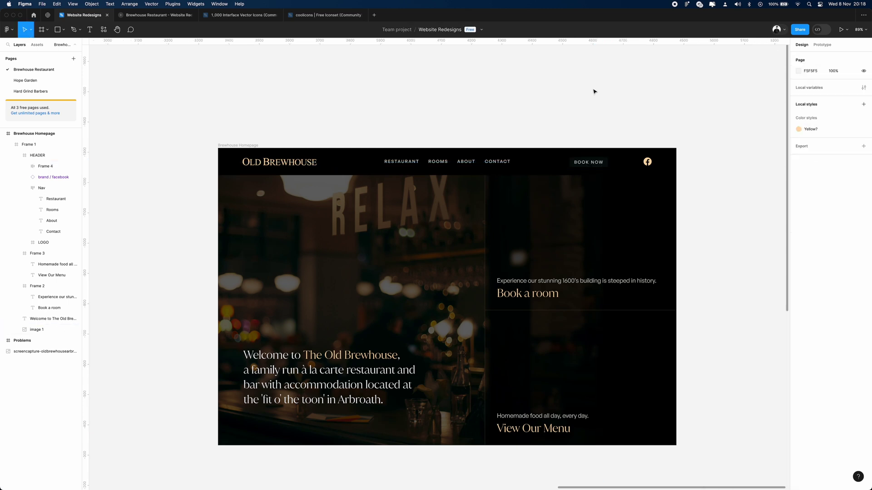
scroll(597, 136, left, 1)
click(599, 167)
drag(603, 164, 629, 165)
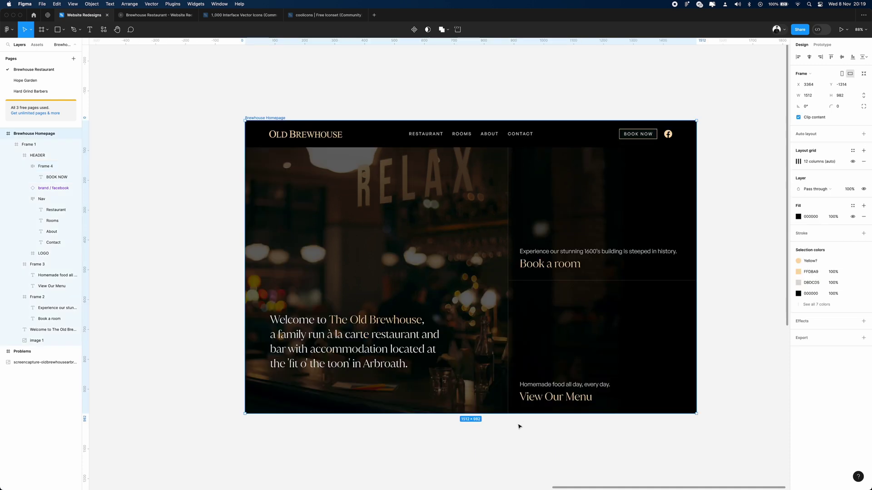
- Drag the homepage frame's bottom edge down repeatedly to lengthen it to about 2087 px
drag(519, 414, 516, 460)
scroll(533, 402, down, 5)
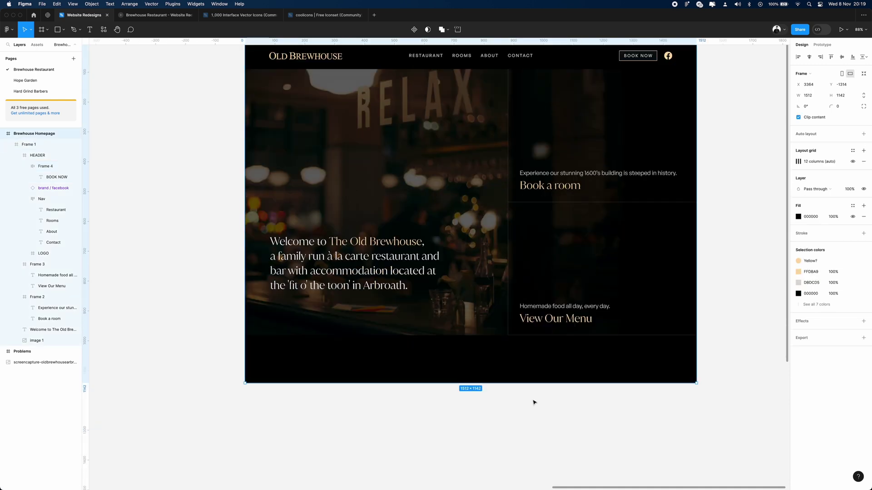
drag(522, 267, 523, 473)
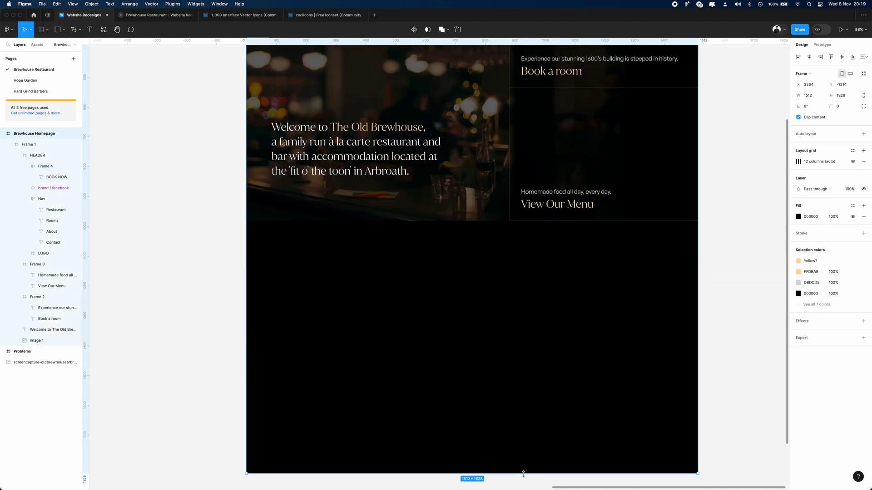
scroll(554, 311, down, 3)
drag(539, 361, 547, 459)
scroll(566, 254, up, 9)
- Change the tagline's ' is ' to ', ' so it reads 'building, steeped in history'
scroll(566, 253, right, 2)
click(600, 273)
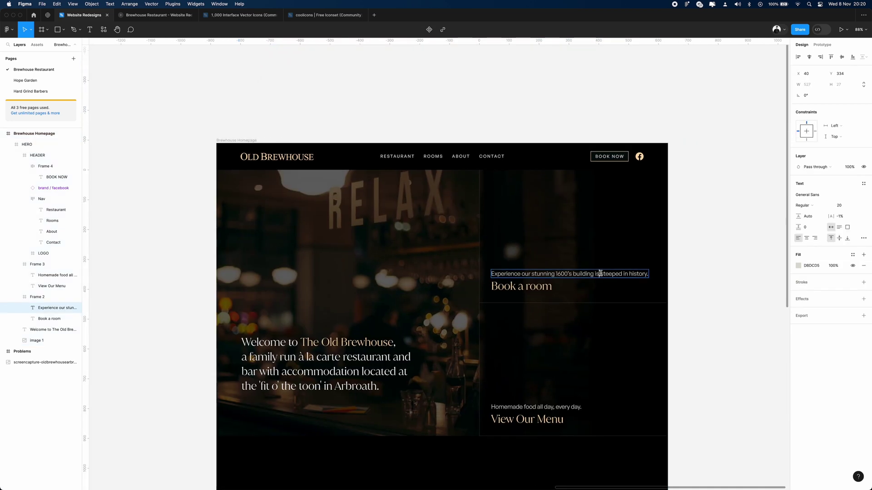
key(BackSpace)
text(,)
key(Escape)
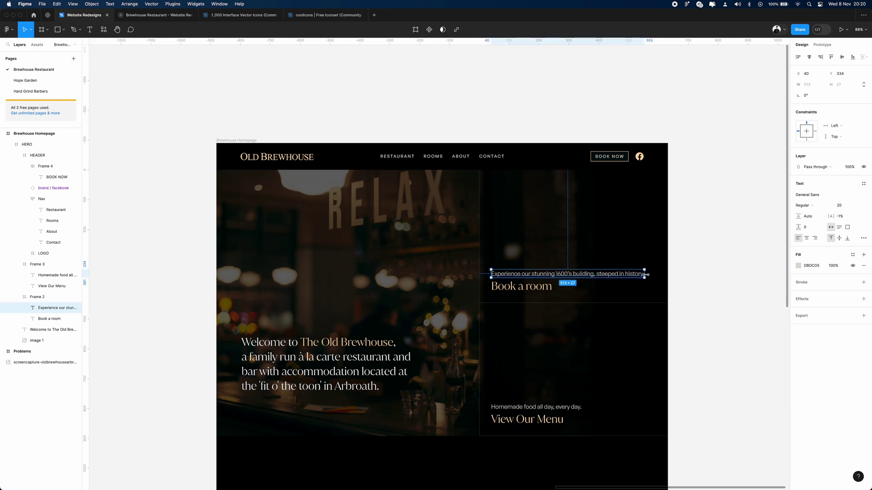
- Wrap the tagline onto two lines, move it up, and narrow both right panels to about 461 px
drag(649, 276, 598, 276)
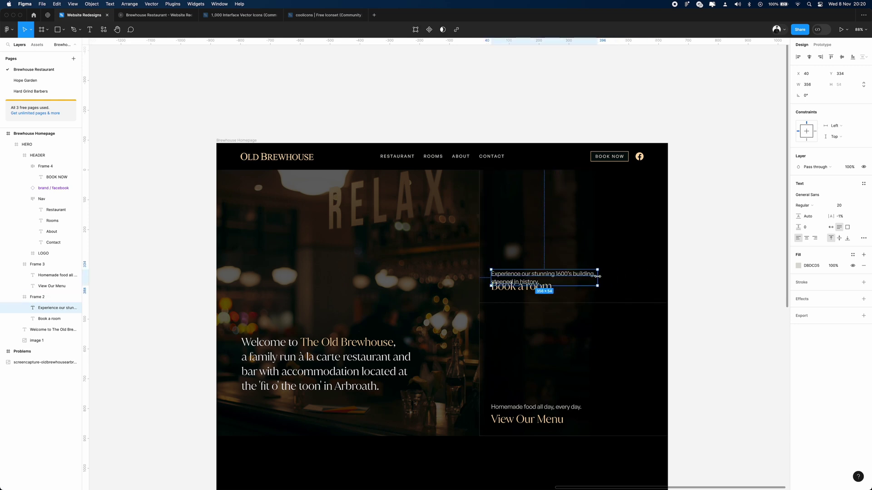
drag(514, 279, 513, 271)
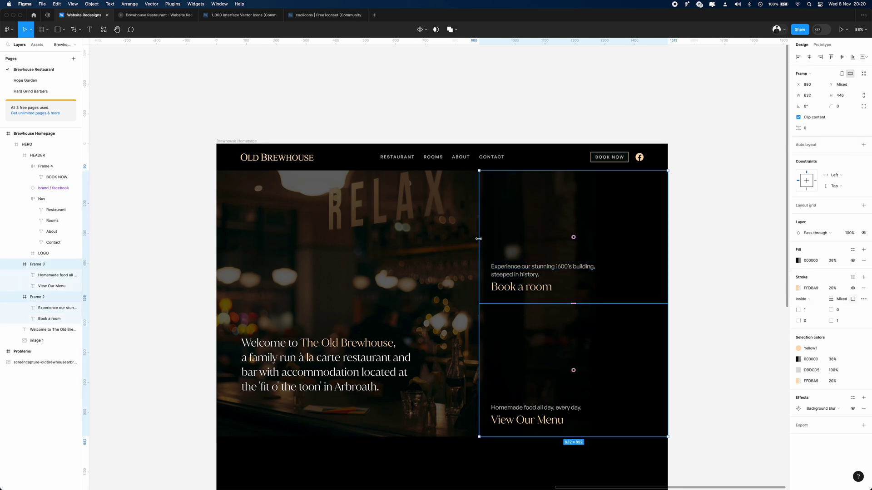
drag(480, 239, 530, 242)
key(shift+g)
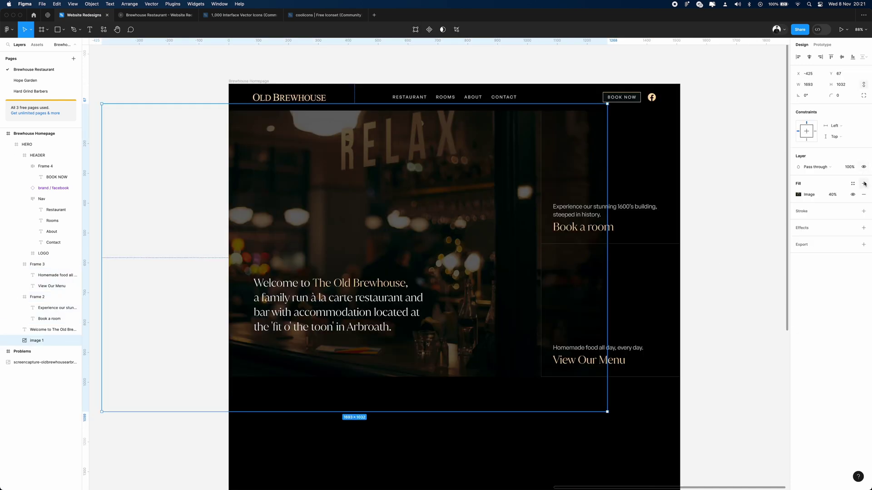
- Add a black linear gradient fill over the hero photo at 100% opacity
click(864, 183)
click(799, 195)
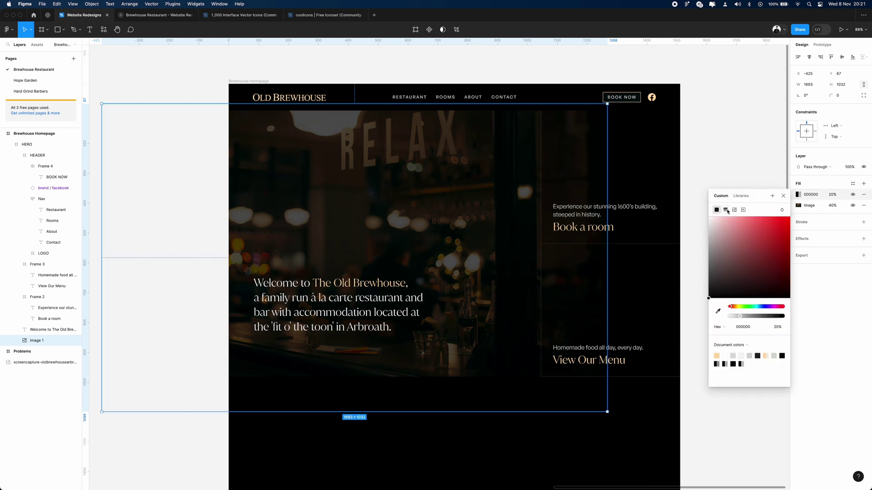
click(725, 210)
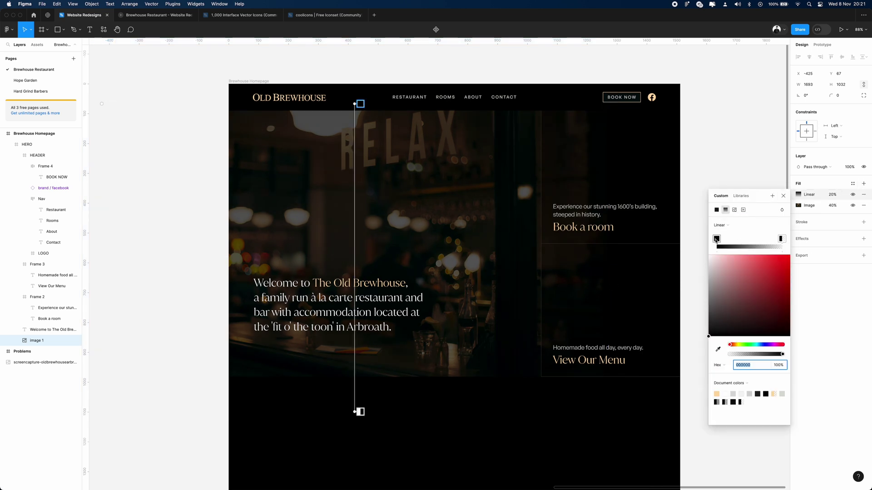
drag(716, 239, 782, 239)
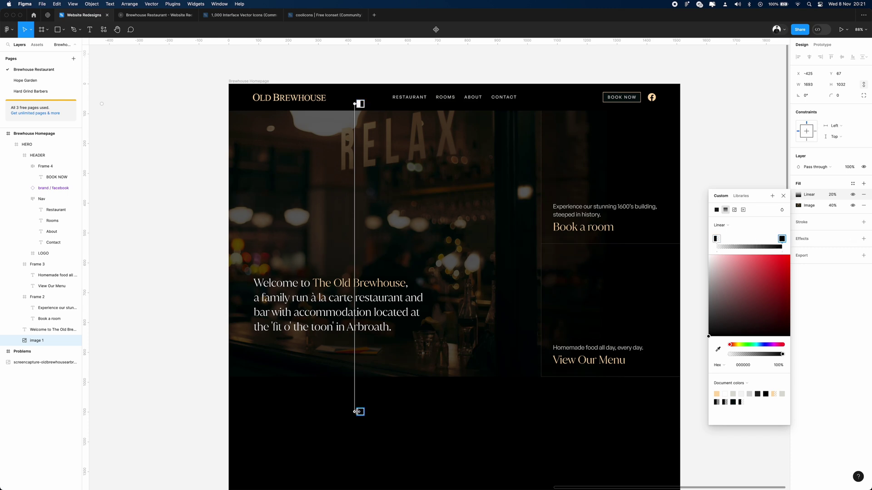
drag(360, 412, 359, 360)
click(834, 194)
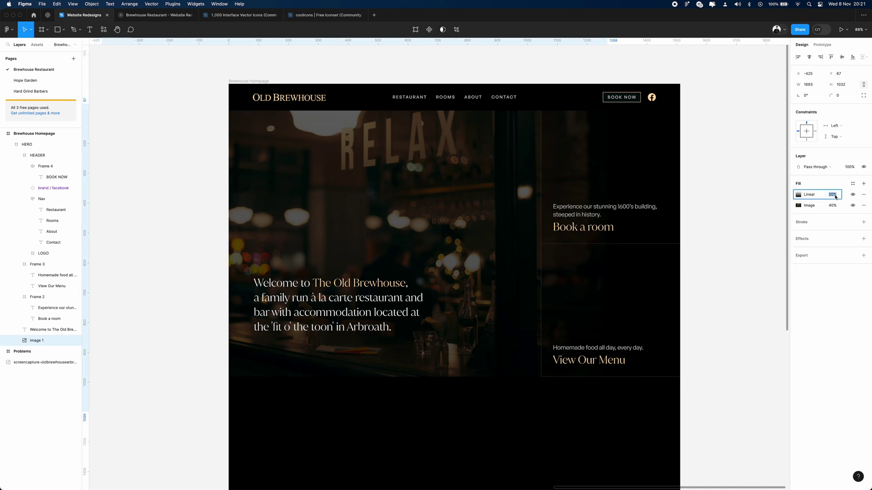
text(100)
key(Return)
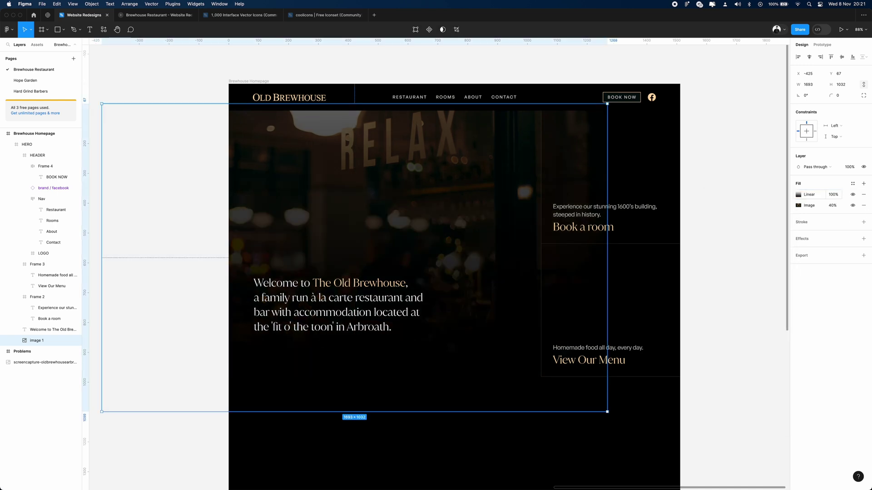
- Move the gradient handles lower on the hero and copy the intro paragraph from the old site
click(797, 197)
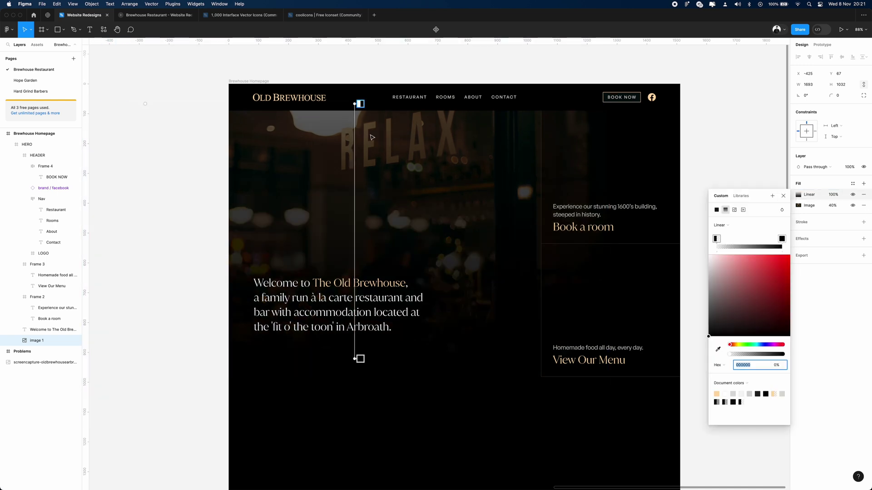
drag(360, 103, 356, 301)
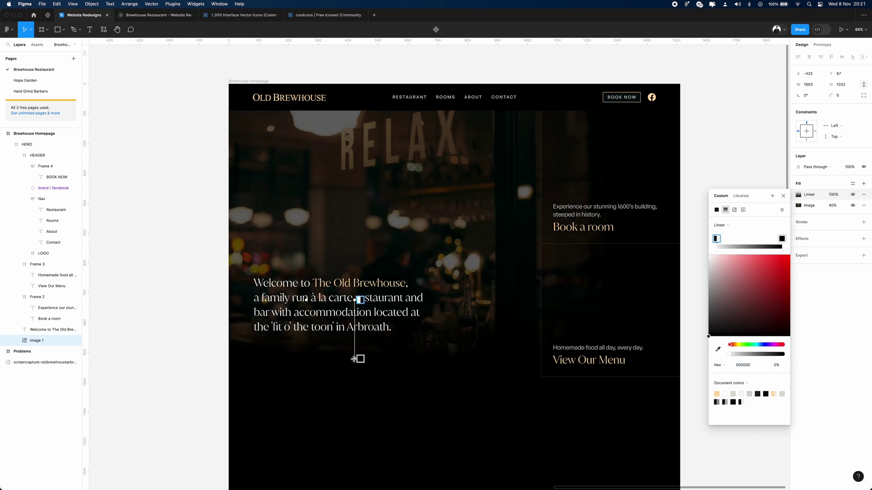
drag(353, 359, 358, 384)
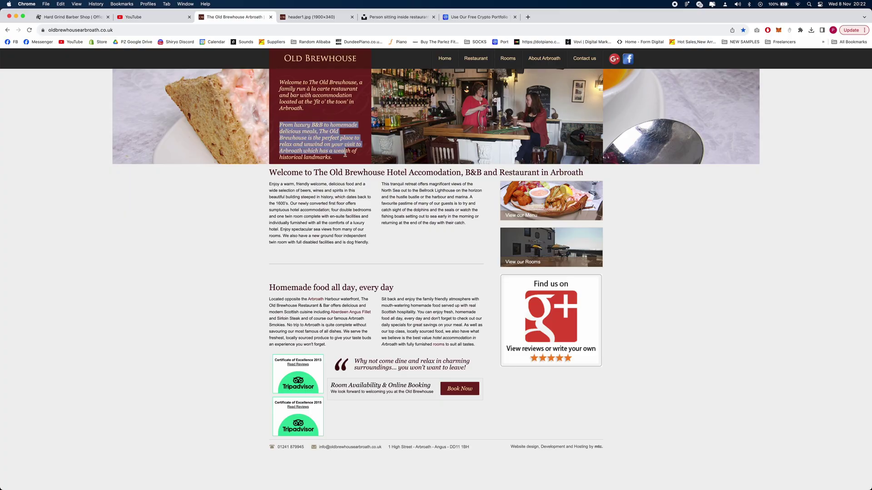
drag(345, 155, 346, 159)
key(super+c)
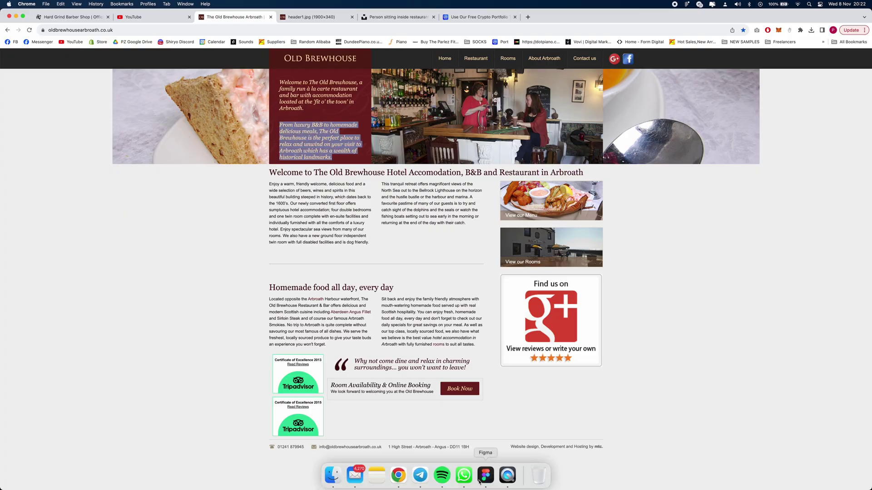
click(485, 475)
- Duplicate the welcome text lower down, paste in 'From luxury B&B to homemade delicious meals…', and draw a photo frame beside it
click(387, 312)
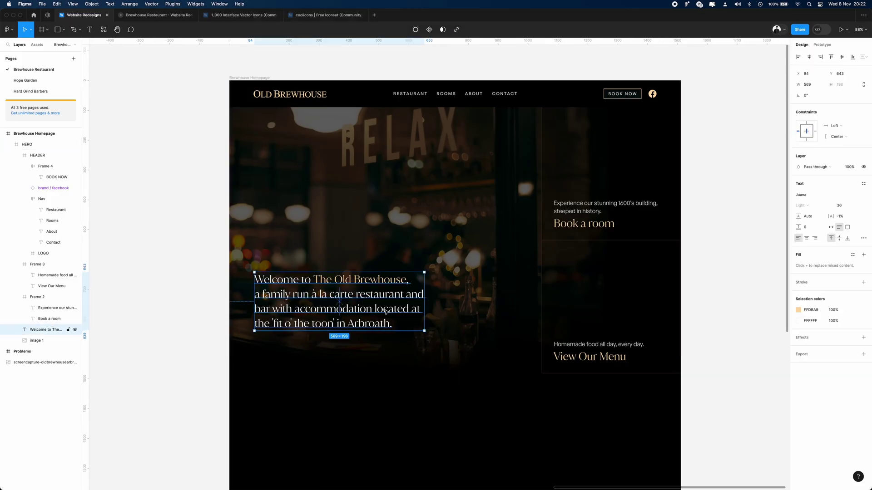
scroll(388, 311, down, 3)
drag(380, 230, 372, 426)
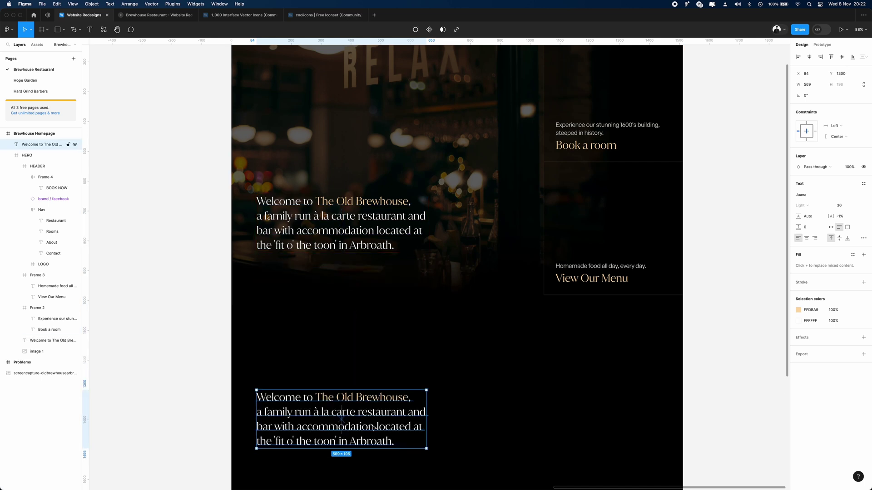
double_click(371, 426)
key(super+a)
key(super+v)
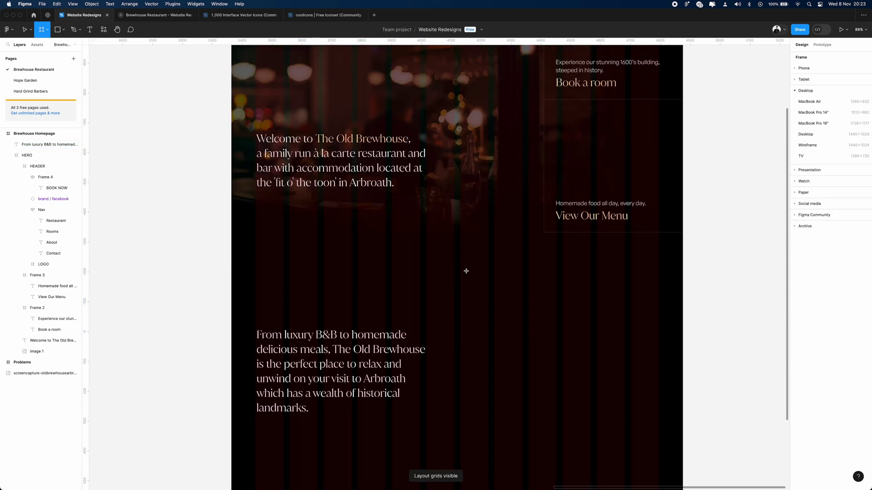
drag(460, 262, 592, 457)
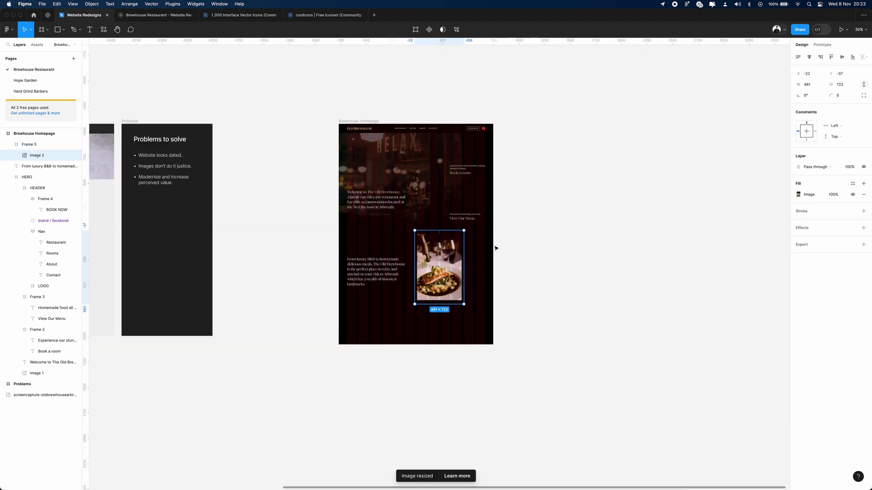
- Hide the layout grids and Alt-drag Frame 5 into a 437×647 duplicate, Frame 6, offset down-right
key(ctrl+g)
click(526, 253)
scroll(414, 290, up, 10)
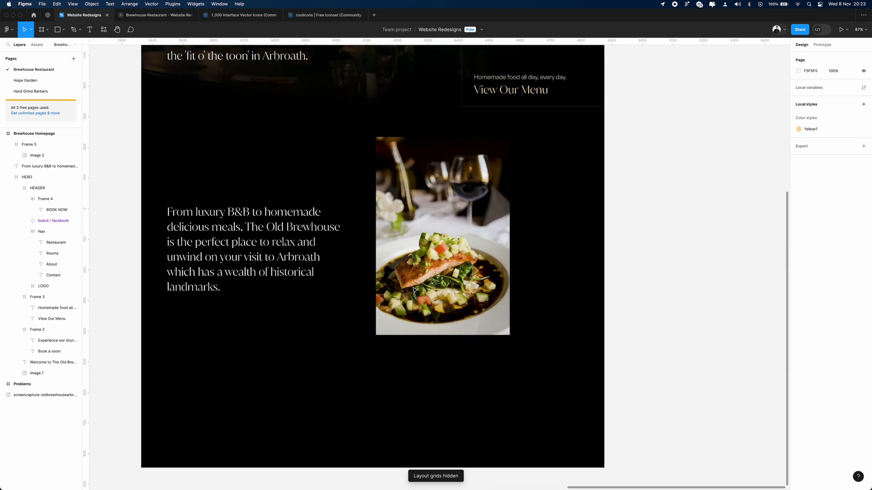
scroll(415, 290, up, 3)
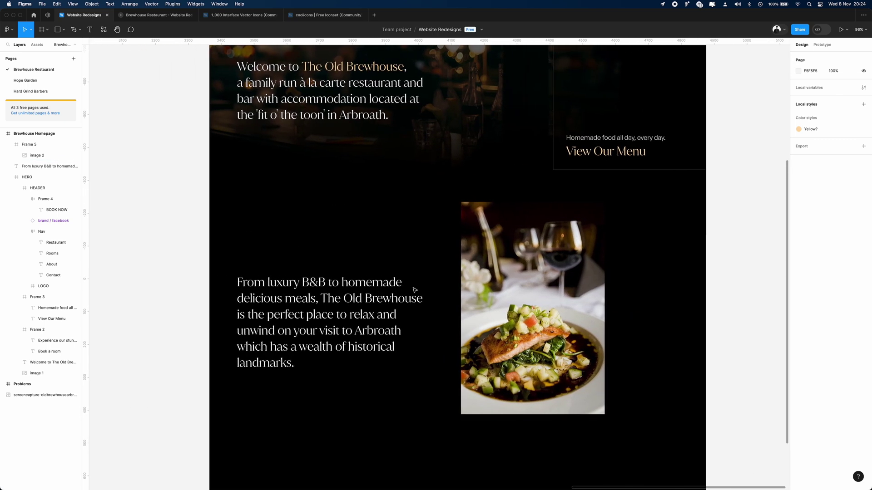
scroll(443, 286, down, 2)
scroll(476, 298, up, 1)
drag(500, 303, 512, 313)
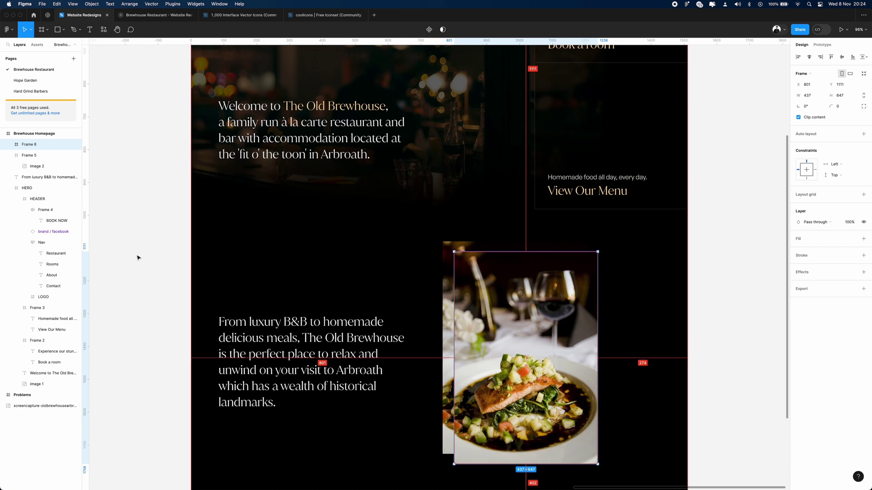
- Empty the duplicate frame and make it a Yellow? outline placed behind the photo, slightly offset
click(8, 144)
click(34, 155)
key(Delete)
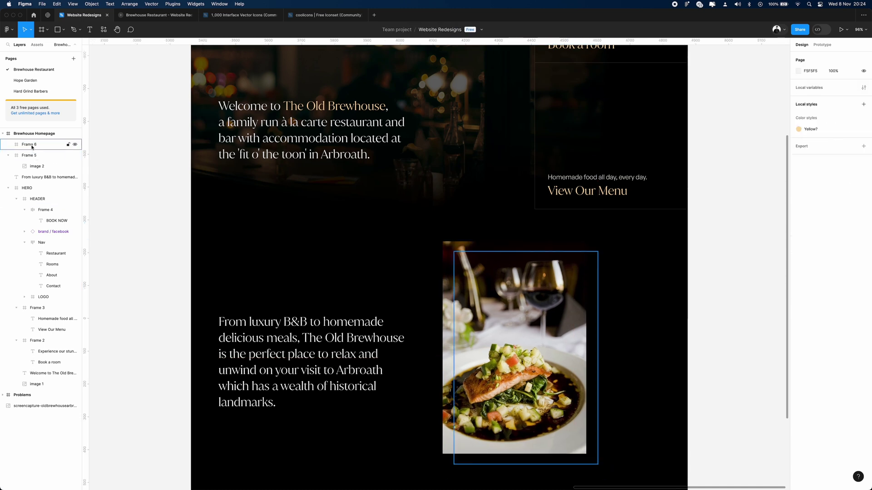
click(802, 255)
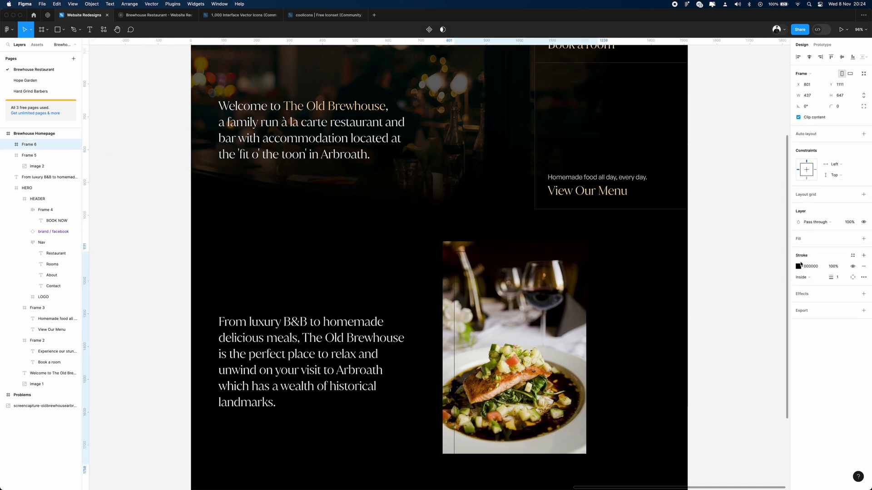
click(852, 255)
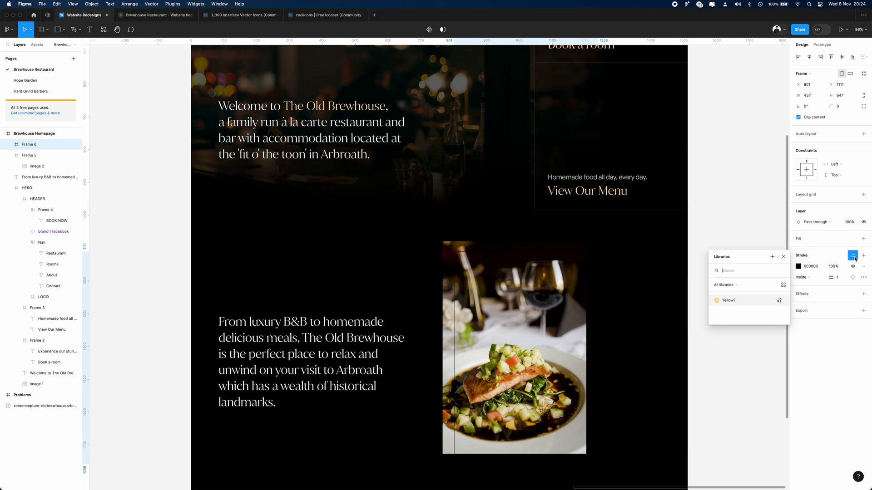
click(729, 300)
drag(32, 146, 13, 173)
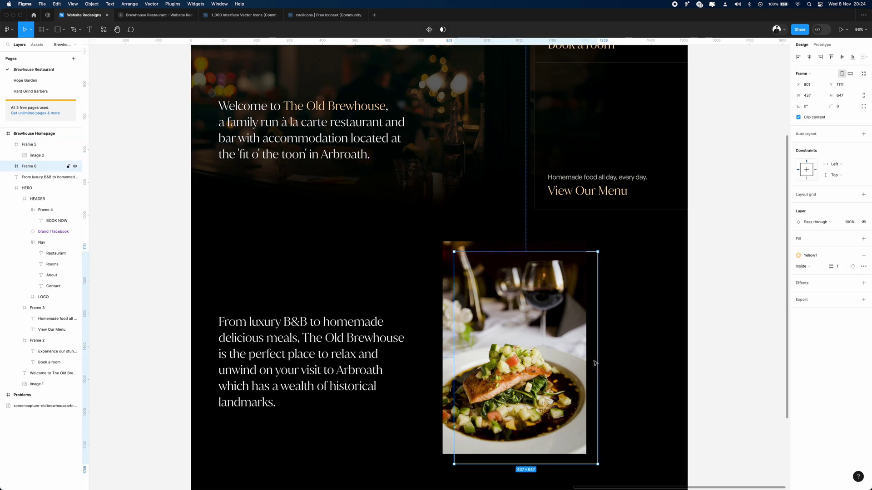
drag(594, 362, 590, 362)
- Detach the outline stroke from the Yellow? style and set its opacity to 20%
click(813, 255)
click(813, 256)
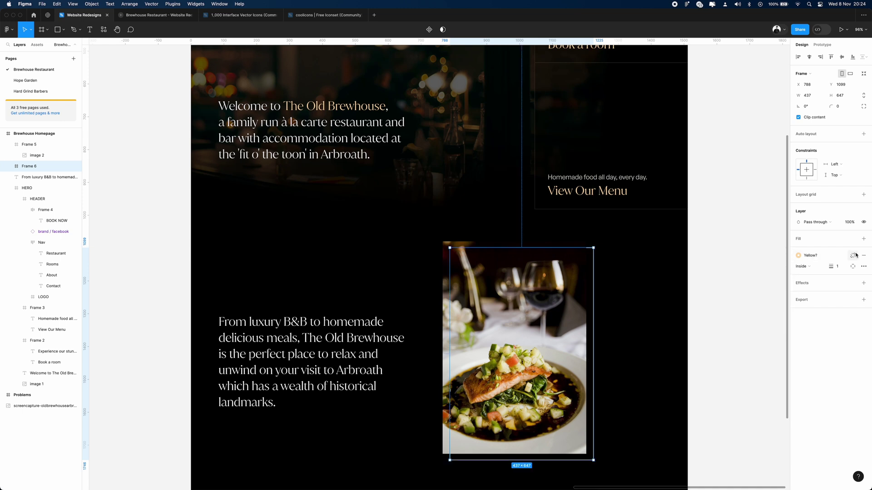
click(853, 255)
click(833, 266)
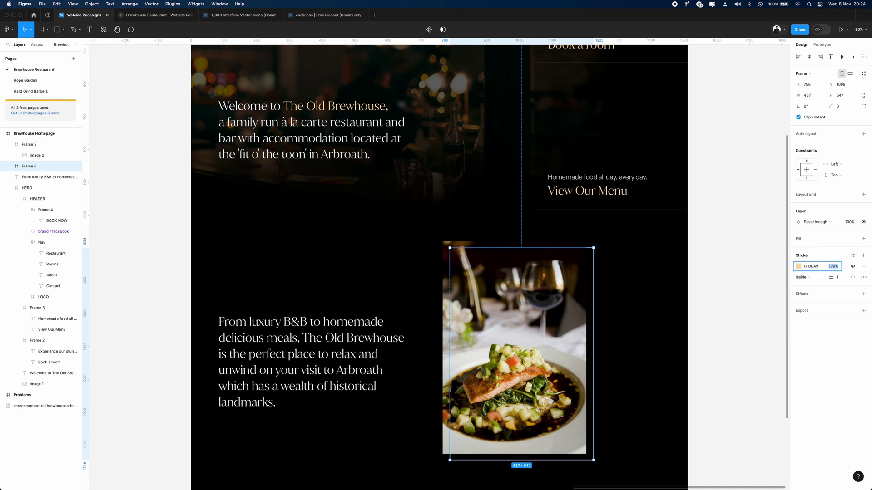
key(Return)
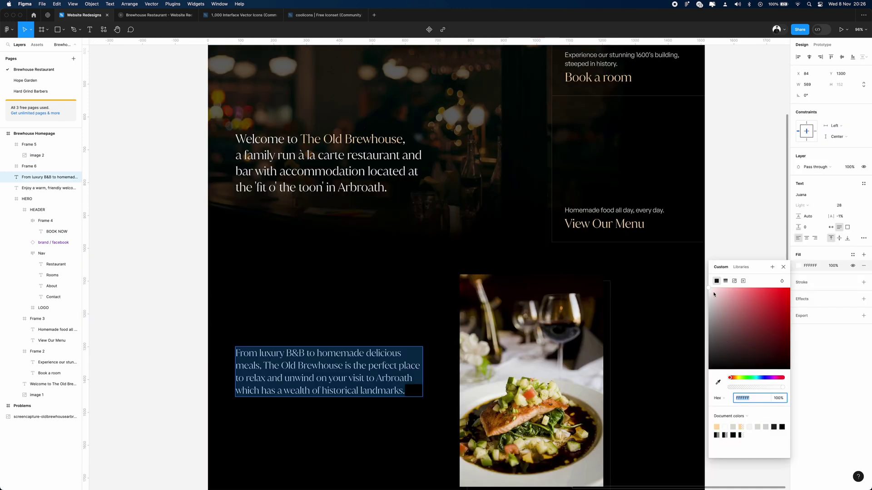
- Turn the intro paragraph text grey and duplicate the food photo frame to the right
click(714, 294)
drag(711, 299, 699, 316)
scroll(537, 293, down, 3)
click(537, 293)
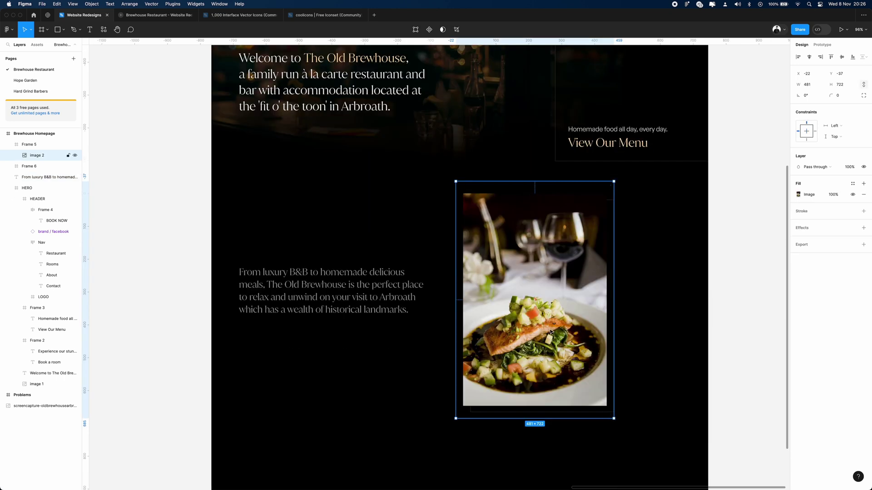
click(33, 144)
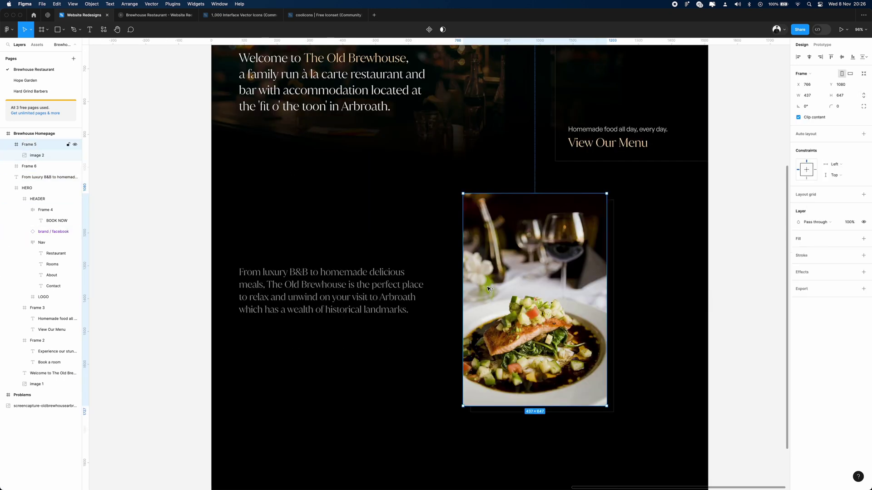
drag(487, 288, 637, 288)
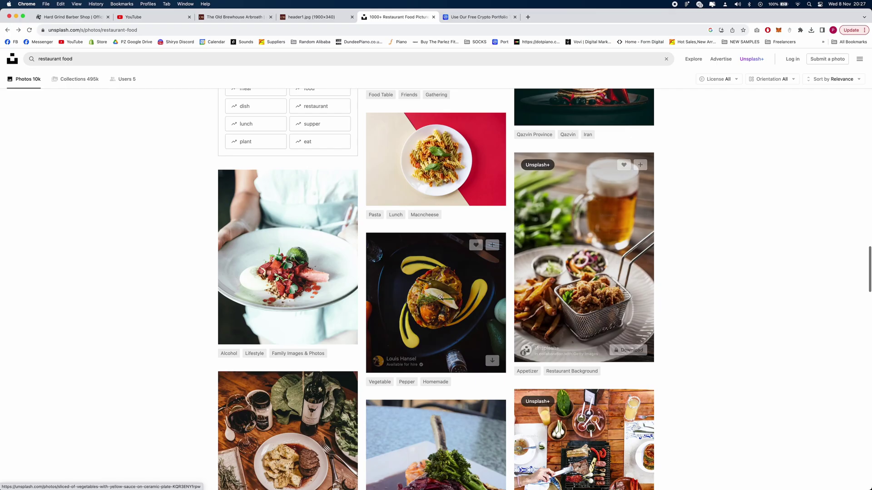
- Copy the vegetable-plate photo from Unsplash and select the image in the duplicate frame
click(490, 315)
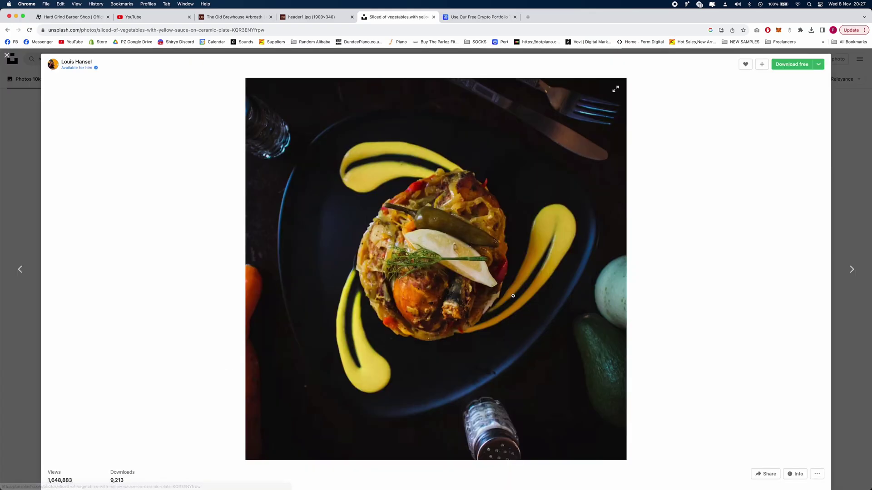
right_click(513, 296)
click(526, 300)
mouse_move(460, 486)
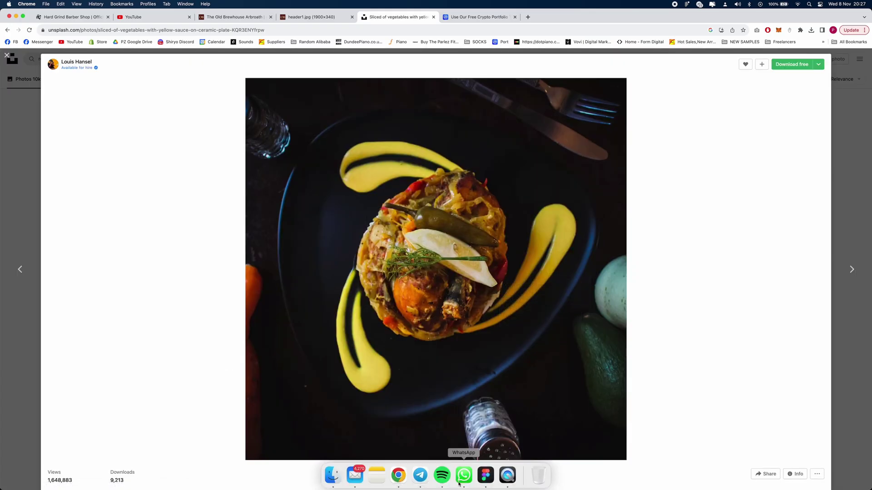
click(486, 475)
click(654, 323)
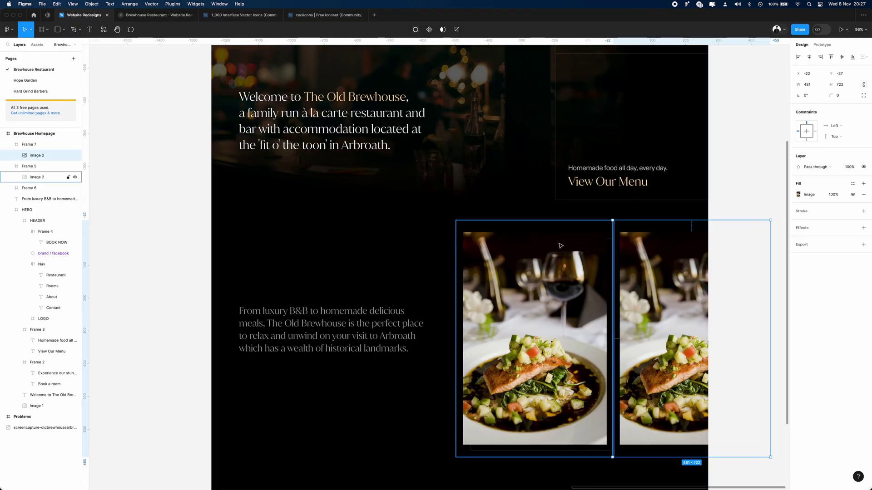
- Paste the vegetable-plate photo into the second photo frame, Frame 7
key(super+v)
click(737, 183)
scroll(736, 182, right, 1)
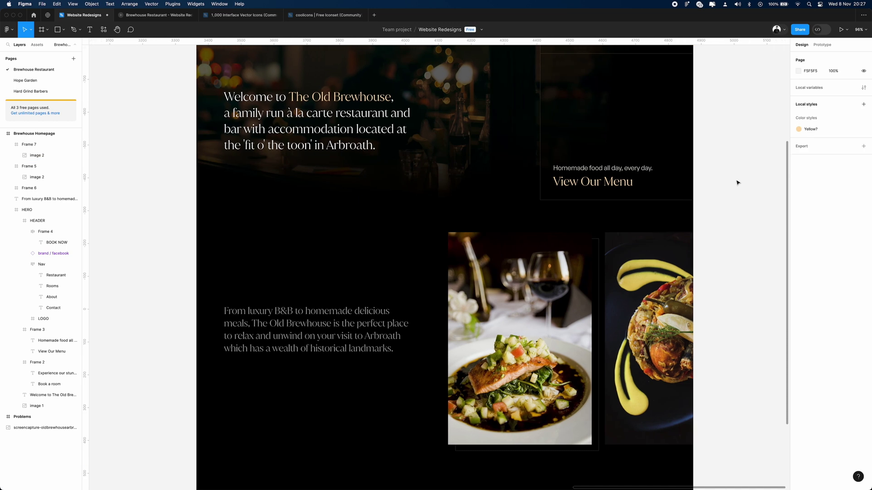
scroll(701, 195, left, 3)
- Copy the header's BOOK NOW button down into the intro section
scroll(702, 197, up, 5)
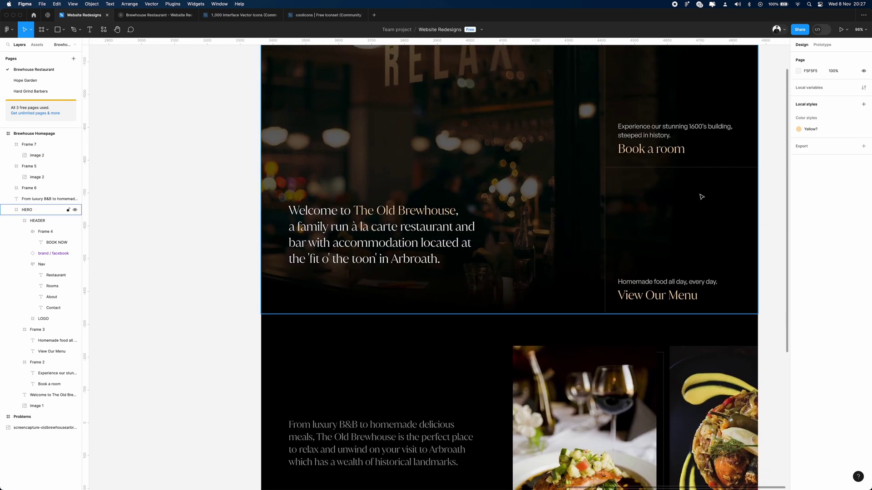
scroll(702, 197, up, 5)
scroll(701, 195, down, 5)
scroll(681, 193, up, 2)
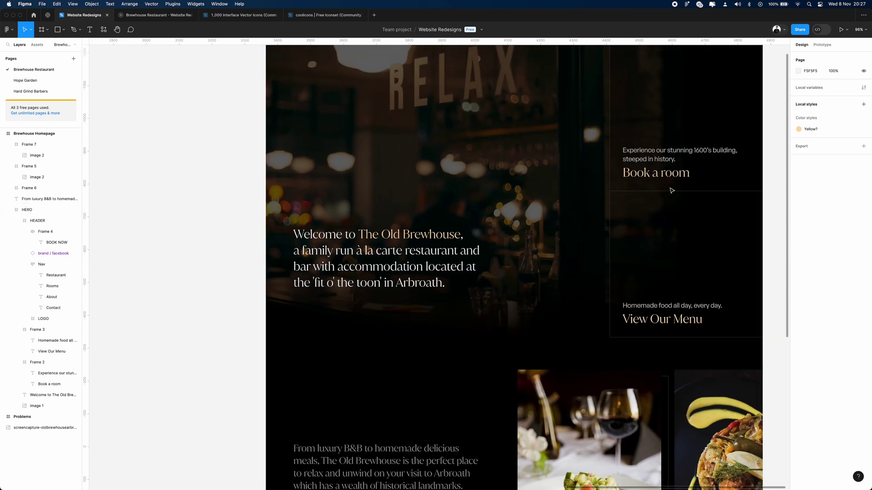
scroll(672, 191, right, 1)
scroll(672, 189, up, 3)
drag(666, 105, 348, 462)
scroll(361, 436, down, 5)
- Move the button copy below the B&B paragraph and relabel it VIEW OUR MENU
drag(363, 342, 302, 457)
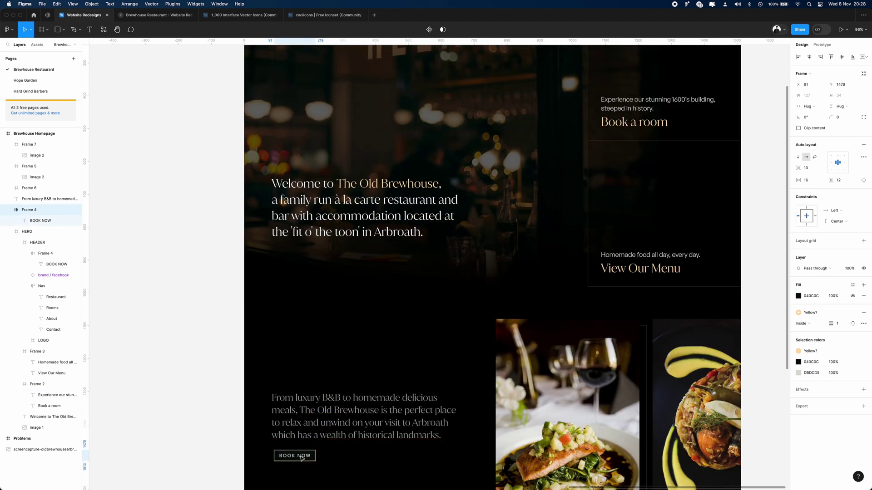
double_click(302, 457)
double_click(302, 458)
text(VIEW)
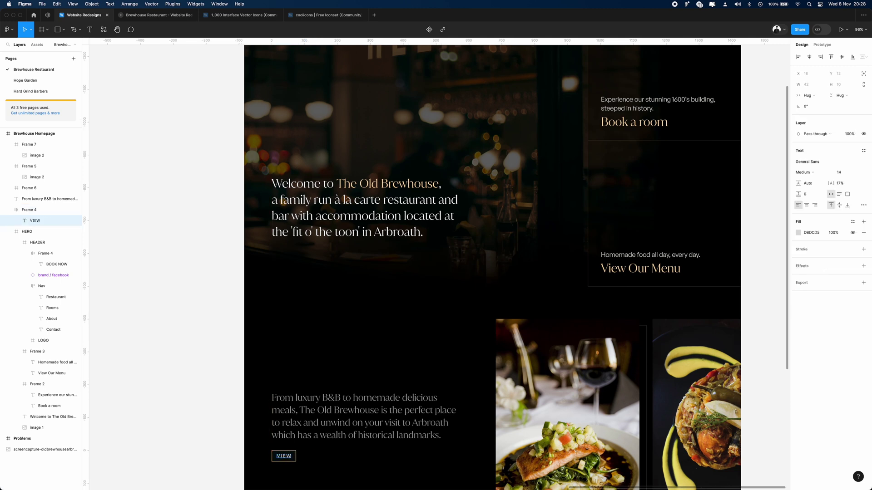
text( OUR MENU)
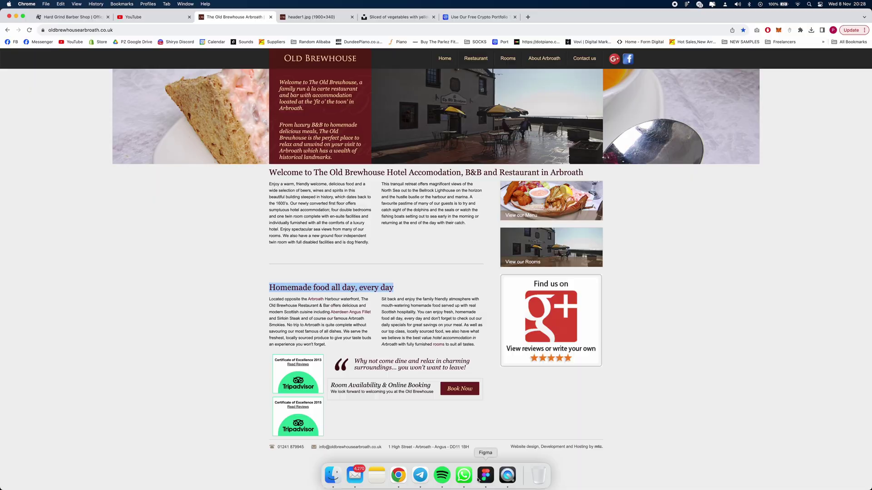
click(489, 478)
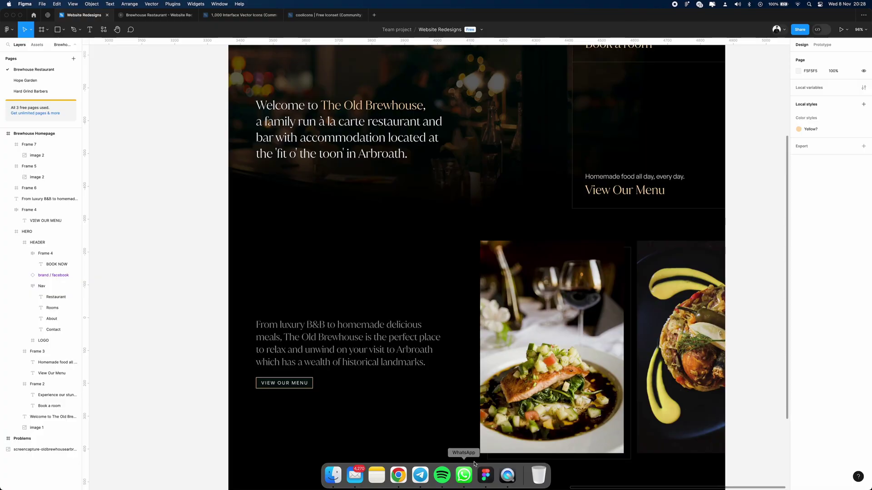
- Copy the paragraph into a white 'Homemade food all day, every day' heading placed above it
drag(362, 348, 384, 291)
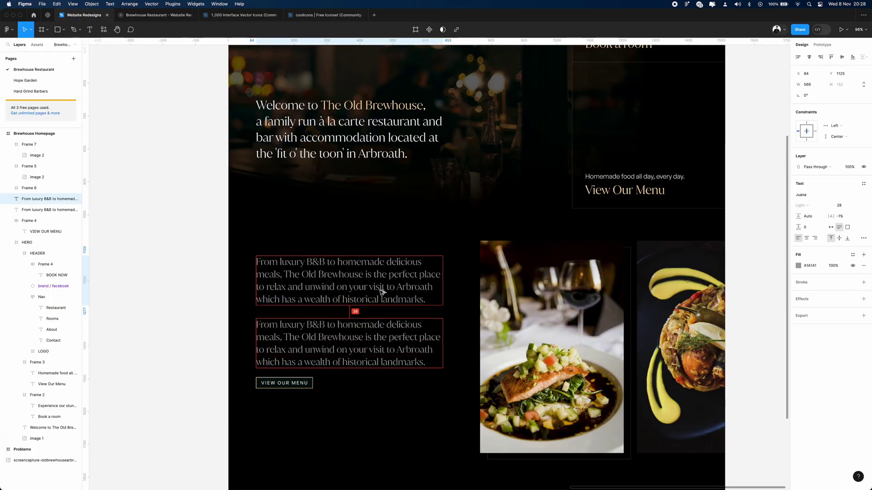
double_click(383, 289)
text(Homemade food all day, every day)
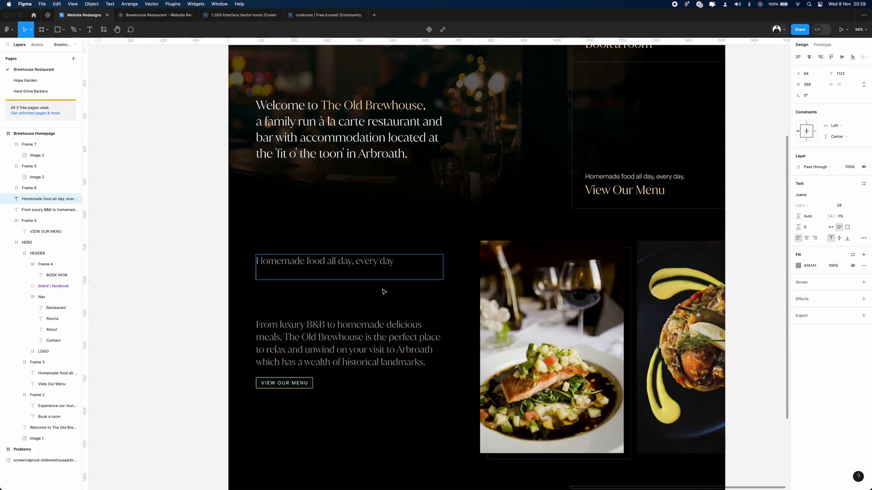
key(Escape)
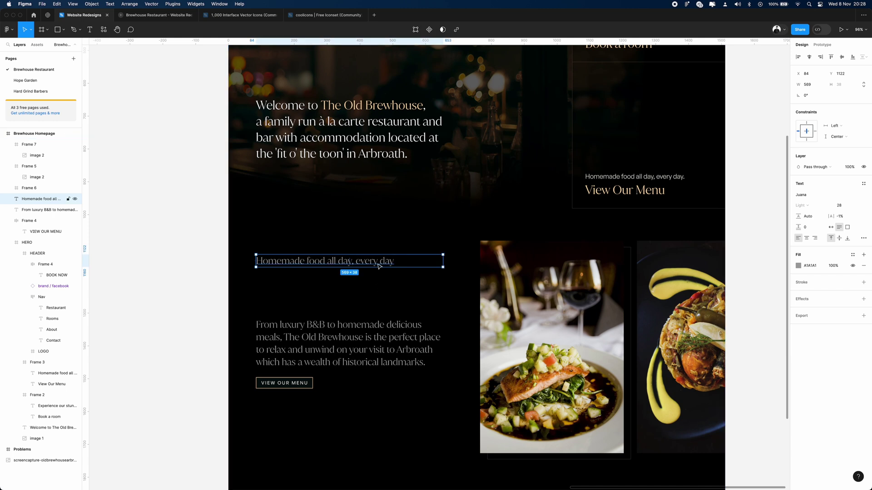
drag(379, 266, 369, 307)
click(798, 265)
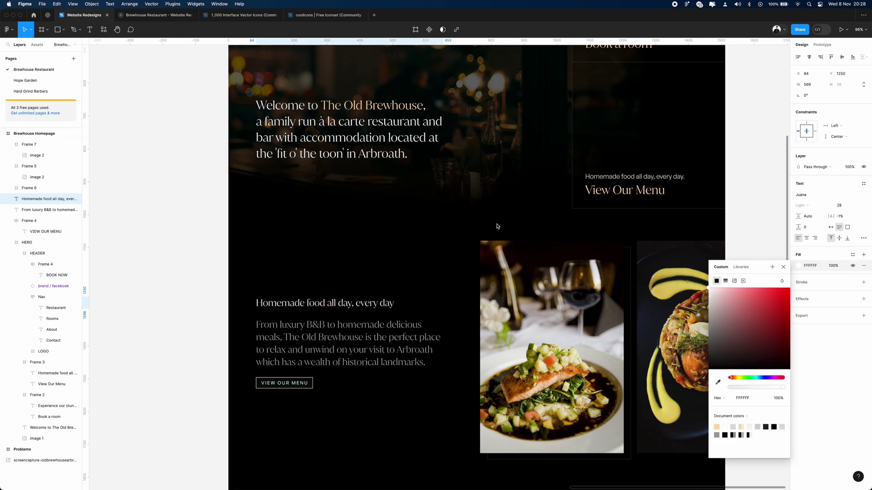
click(177, 255)
- Align the paragraph under the heading, set its font size to 21 and narrow its width
scroll(177, 255, up, 2)
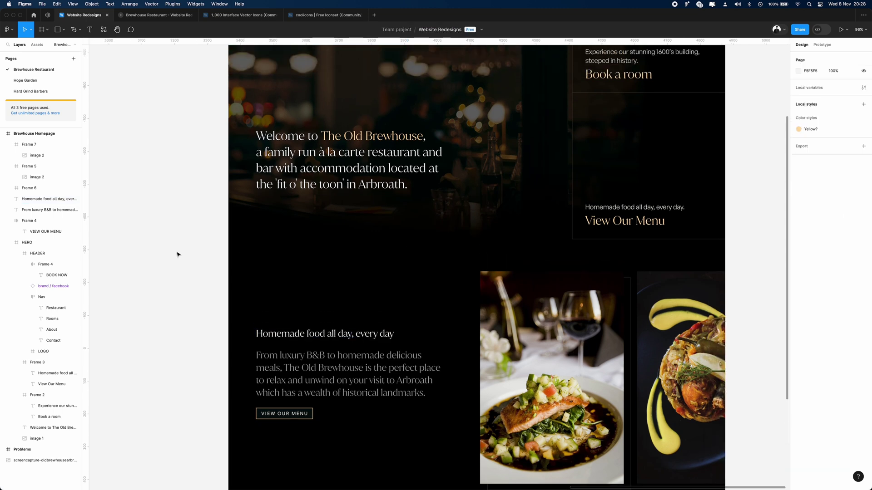
scroll(177, 255, down, 2)
click(297, 323)
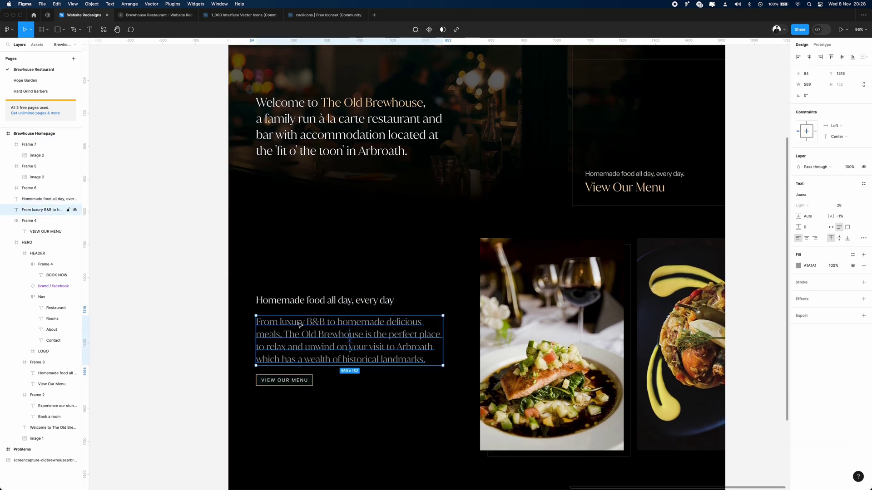
drag(319, 332, 318, 331)
key(alt)
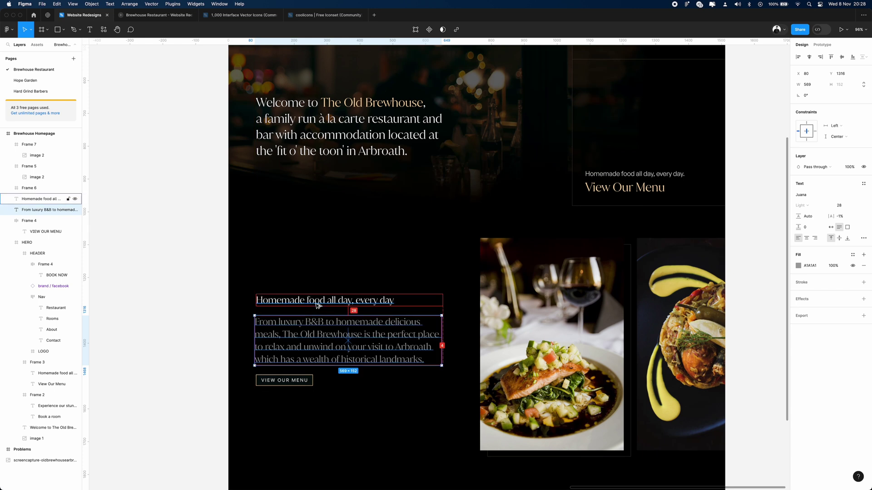
key(Up)
key(Up)
key(Up)
key(Up)
key(Up)
key(Up)
key(Up)
key(Up)
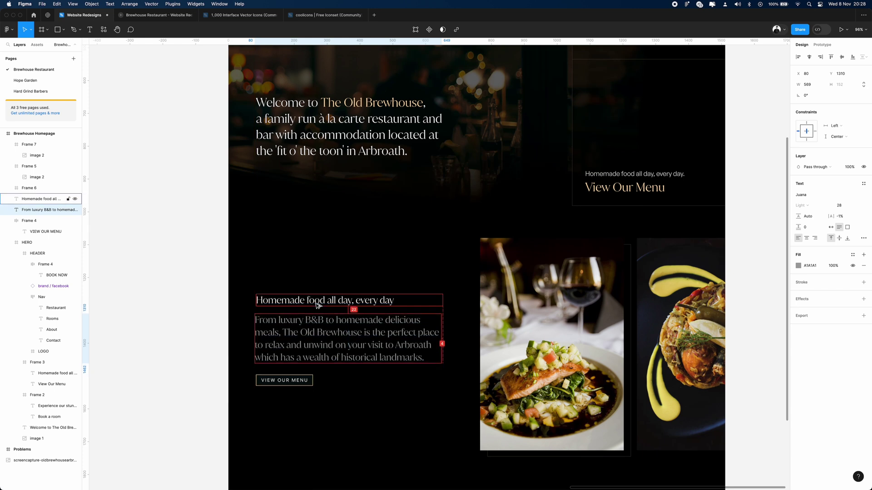
click(839, 206)
key(shift+Down)
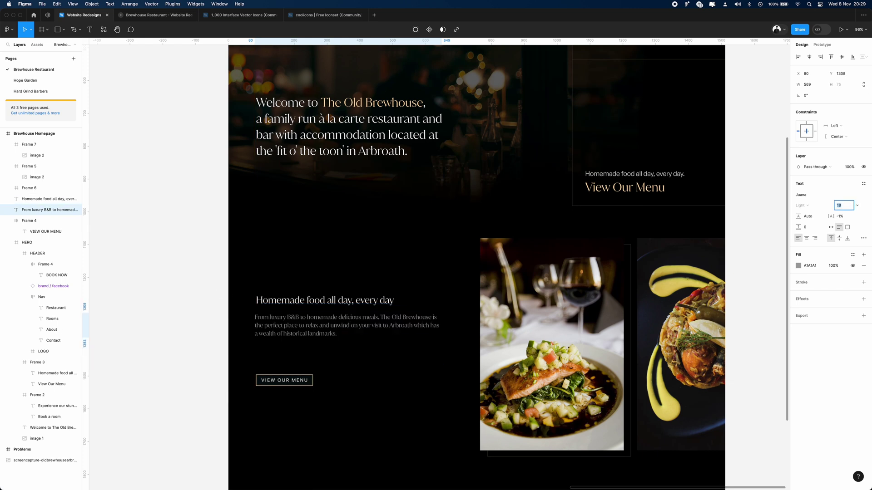
key(Up)
key(Up)
key(Up)
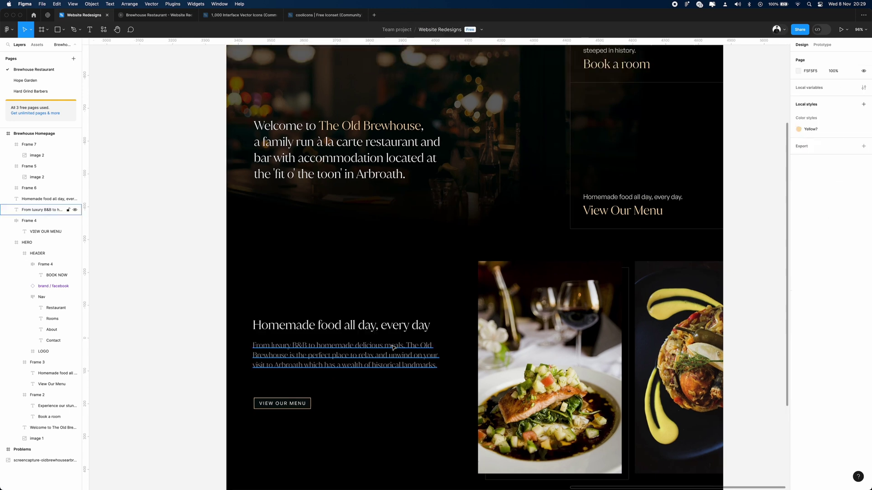
click(392, 347)
drag(440, 356, 411, 356)
click(142, 320)
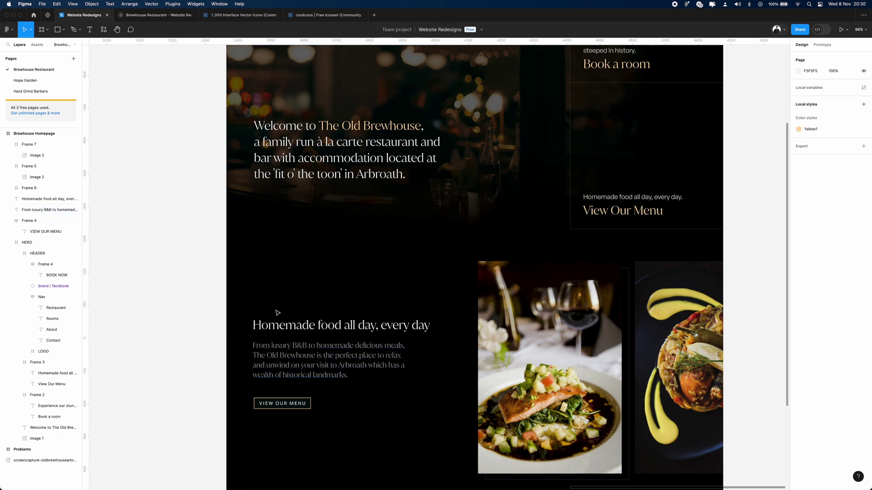
- Narrow the Homemade food heading so it wraps onto two lines
scroll(271, 286, up, 1)
scroll(271, 286, down, 2)
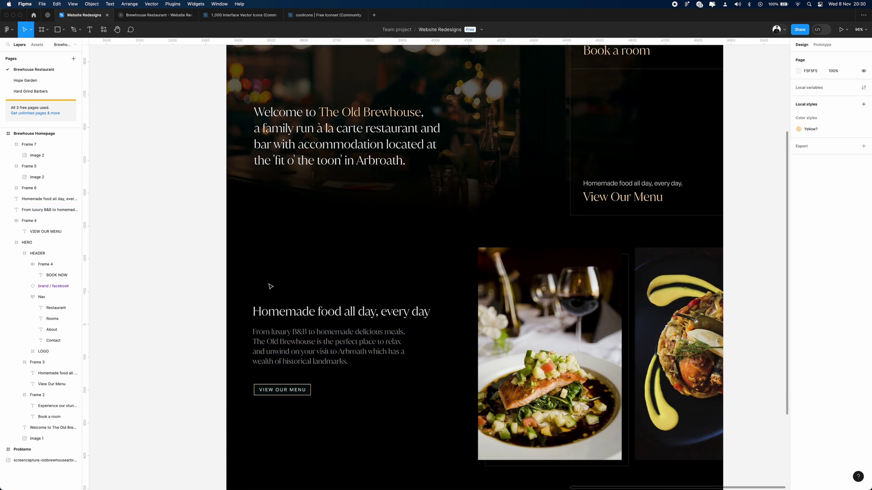
click(354, 312)
drag(439, 313, 382, 315)
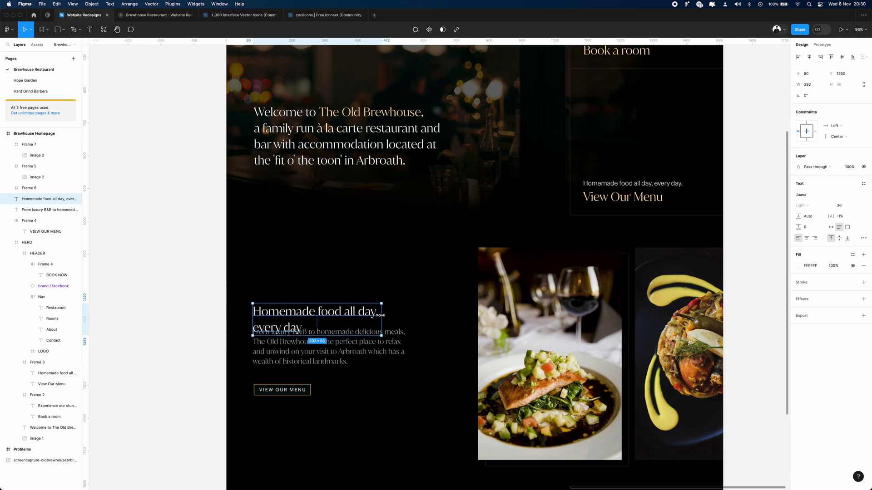
- Move the paragraph below the heading and set its font to General Sans
click(150, 312)
drag(310, 350, 311, 364)
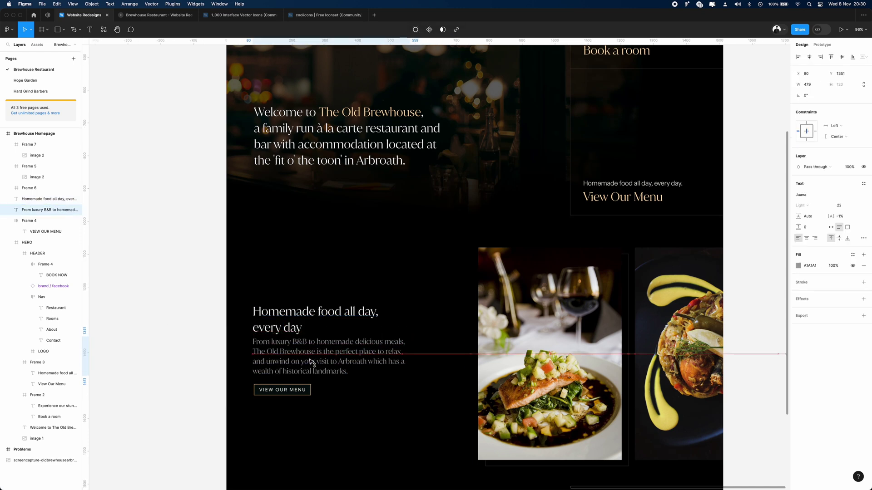
click(818, 194)
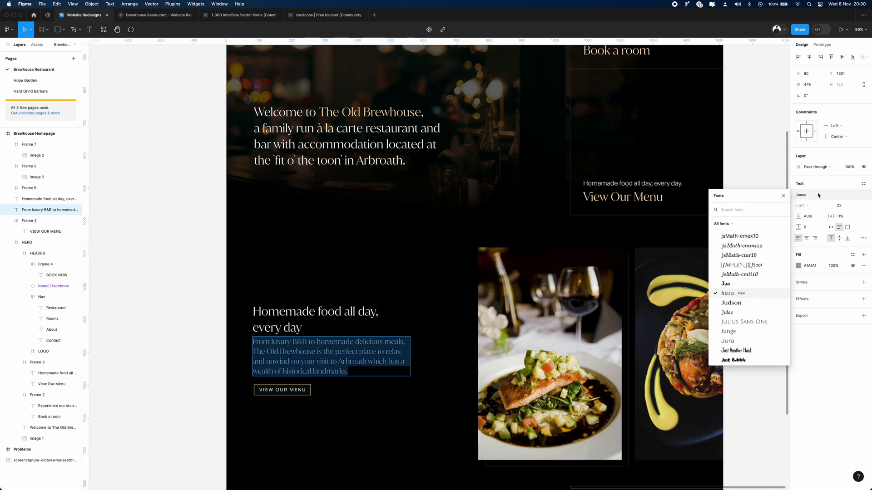
text(gene)
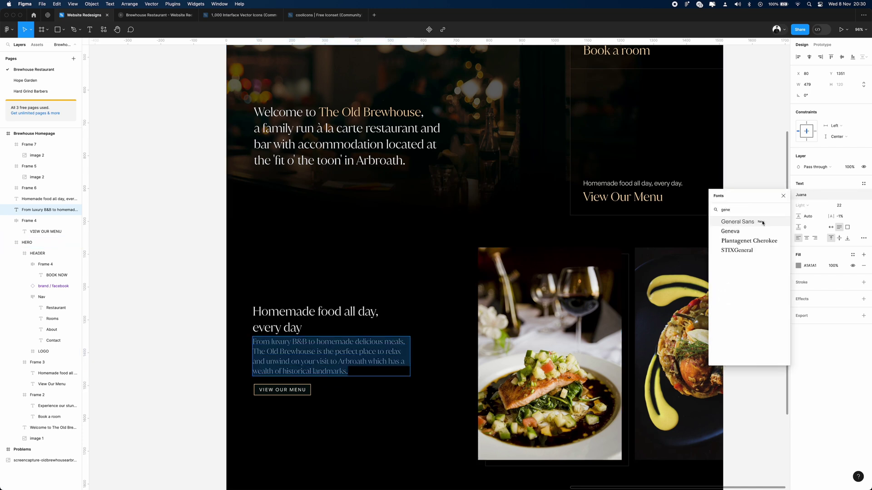
click(737, 222)
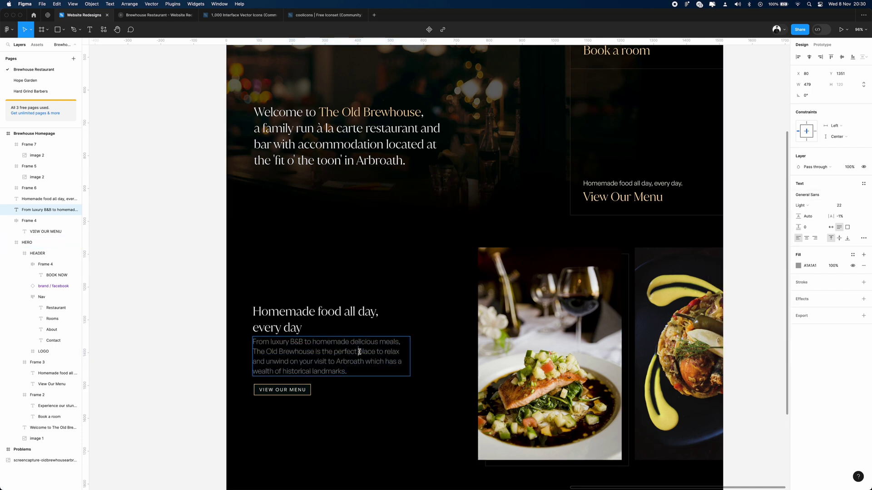
- Set the paragraph to Regular weight at font size 20
key(Return)
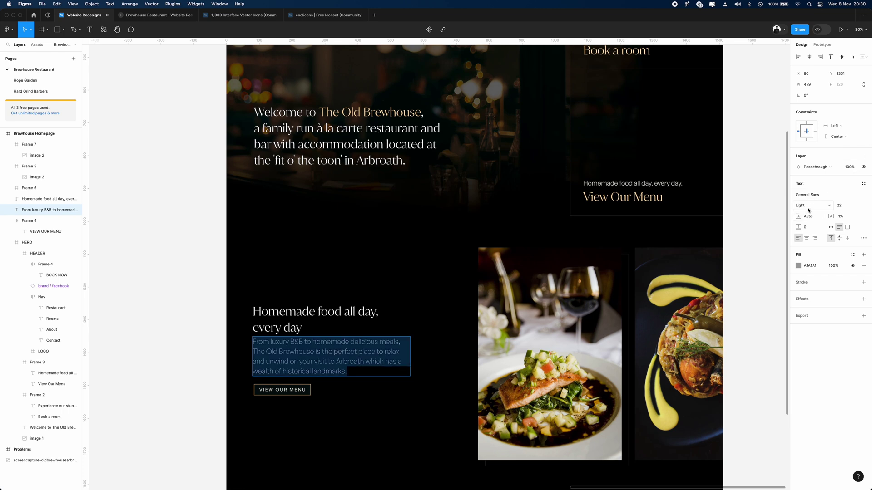
click(801, 206)
click(813, 215)
key(Escape)
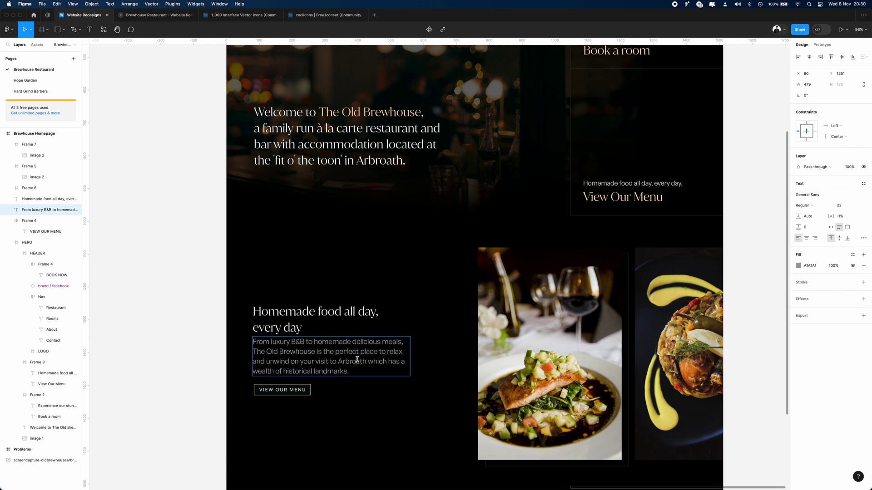
key(Return)
click(844, 209)
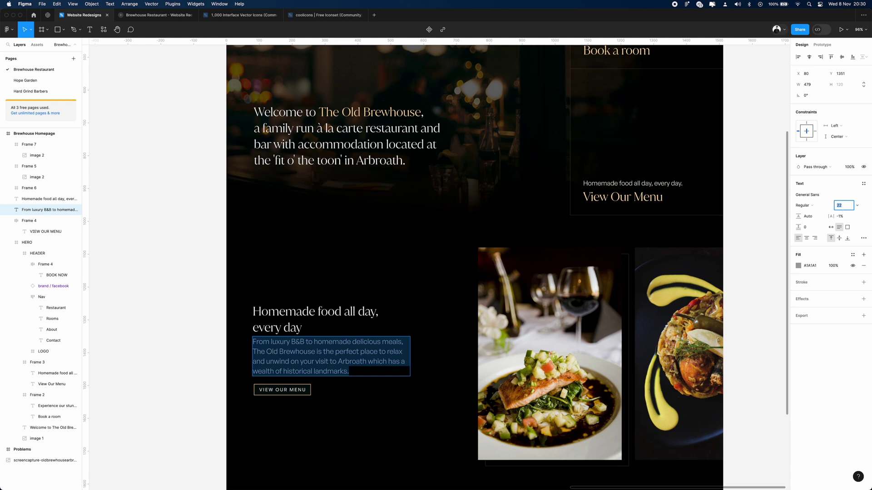
key(Down)
key(Down)
key(Down)
key(Down)
key(Down)
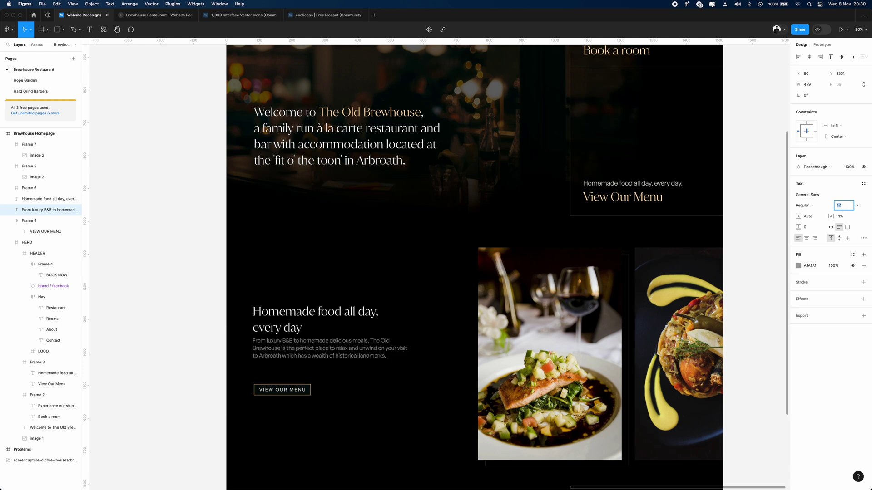
key(Up)
key(Up)
key(Up)
key(Up)
key(Up)
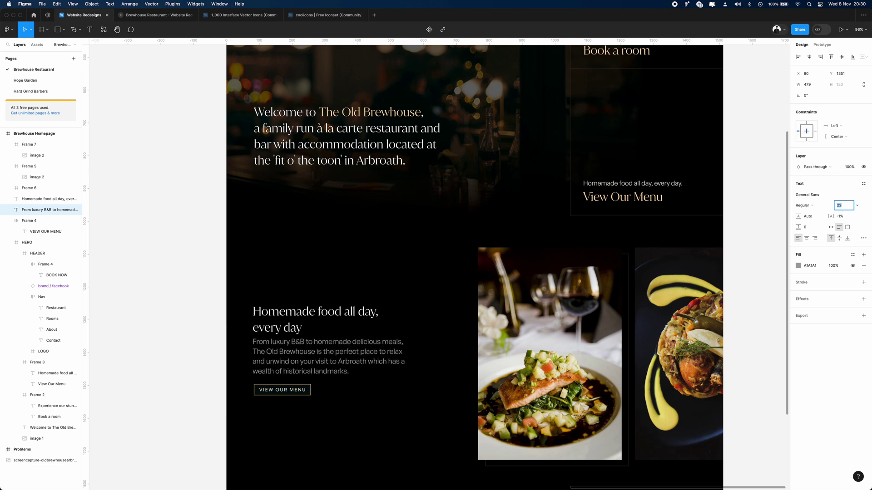
key(Up)
key(Down)
key(Down)
key(Down)
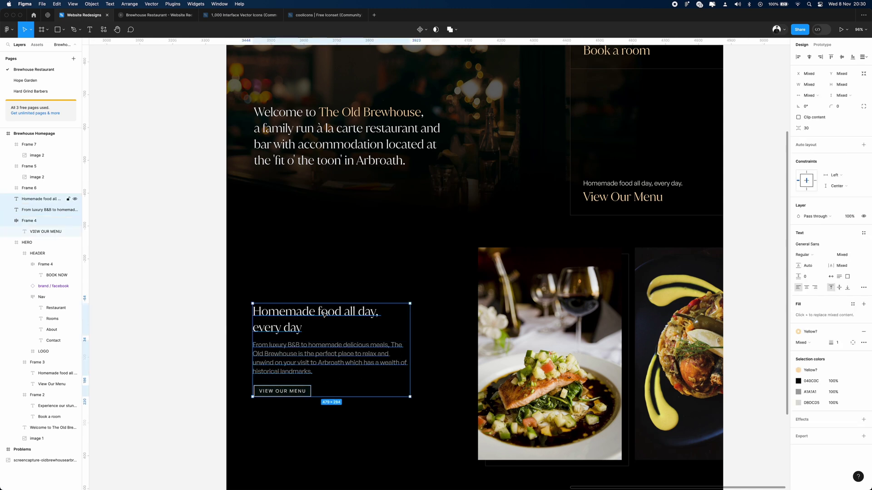
- Move the intro text block down so it is centred on the food photos
drag(338, 346, 340, 356)
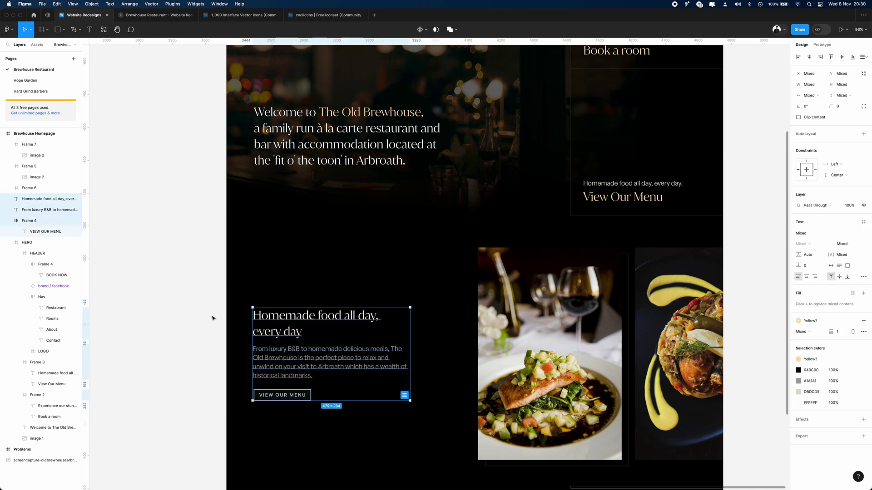
click(179, 309)
scroll(178, 310, right, 3)
drag(491, 319, 491, 457)
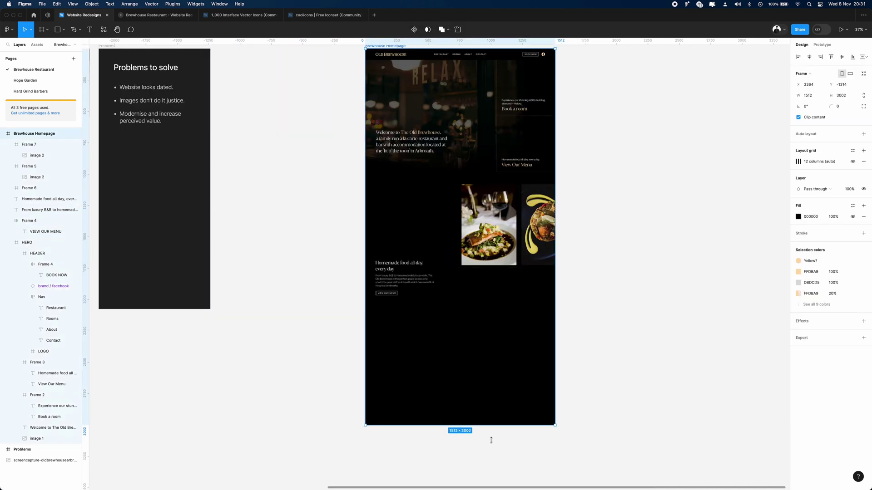
key(super+z)
- Constrain the heading, paragraph and VIEW OUR MENU button vertically to Top
click(405, 228)
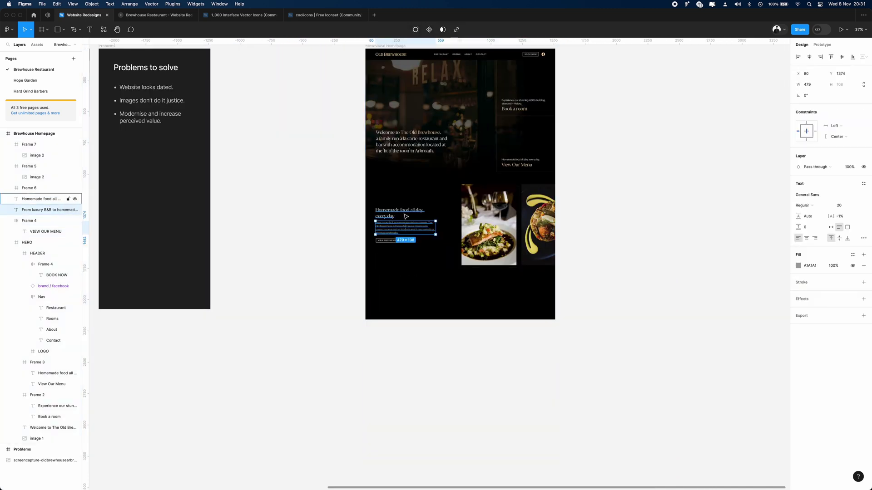
shift+click(409, 211)
shift+click(394, 242)
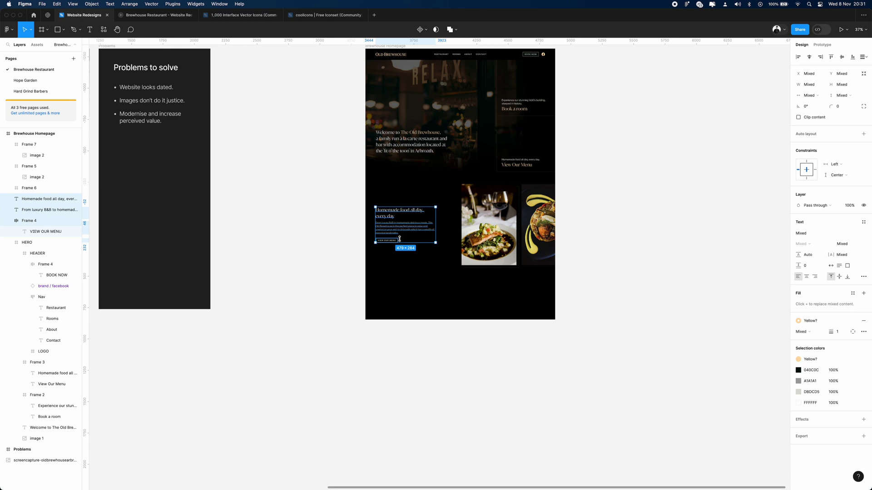
click(844, 175)
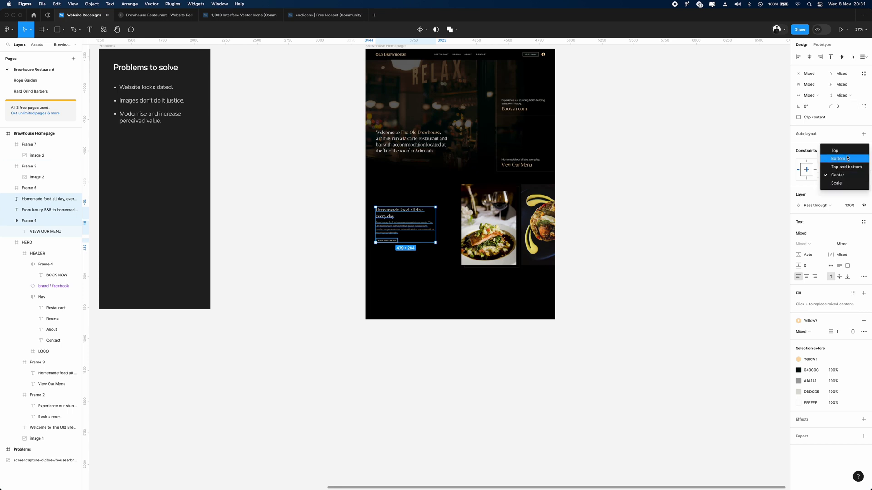
click(847, 155)
- Drag the homepage frame's bottom edge down to make it taller, toward 3043
scroll(521, 182, up, 2)
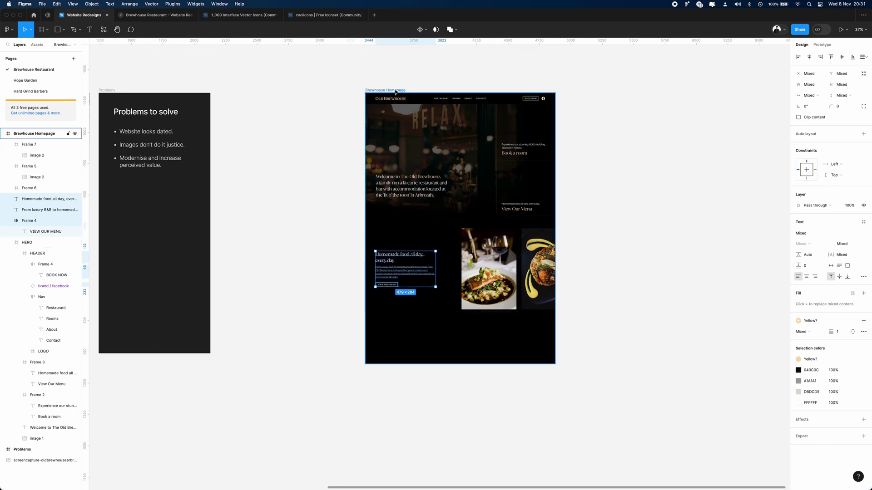
key(Escape)
drag(492, 365, 498, 473)
click(641, 317)
- Draw a Pencil curve, Vector 1, sweeping right to left across the intro section and photos
scroll(510, 311, up, 5)
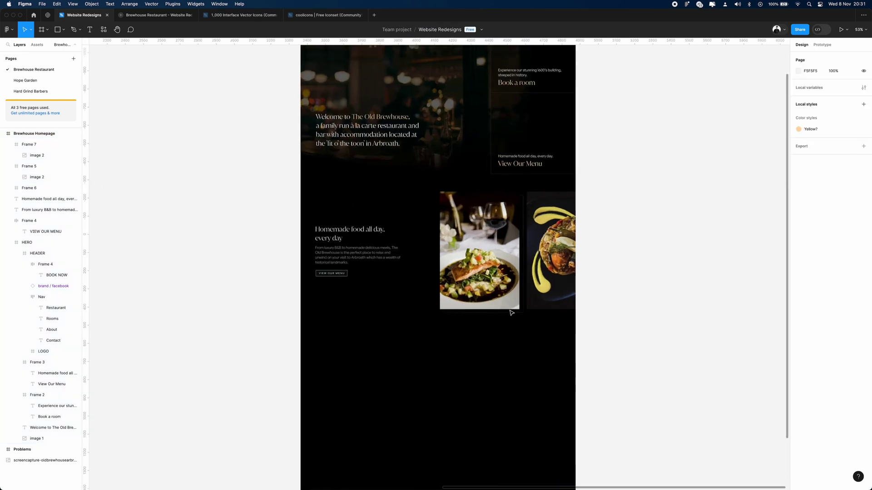
scroll(512, 313, up, 6)
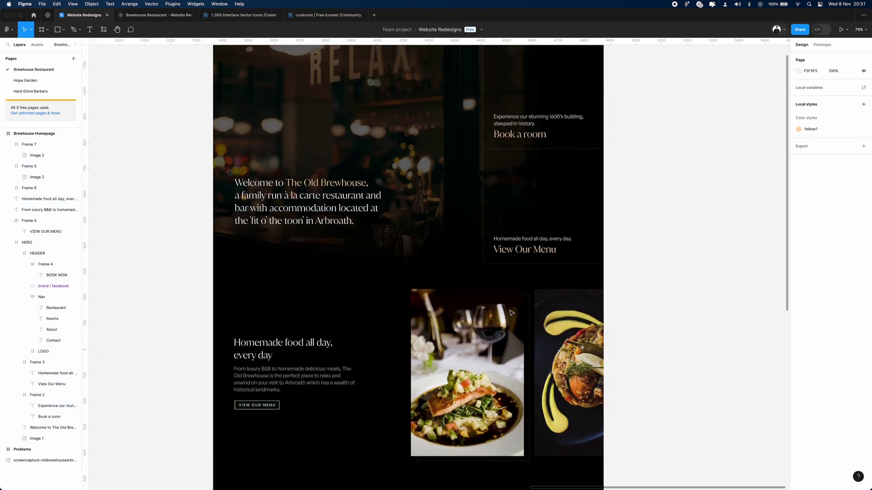
scroll(511, 313, left, 2)
click(80, 30)
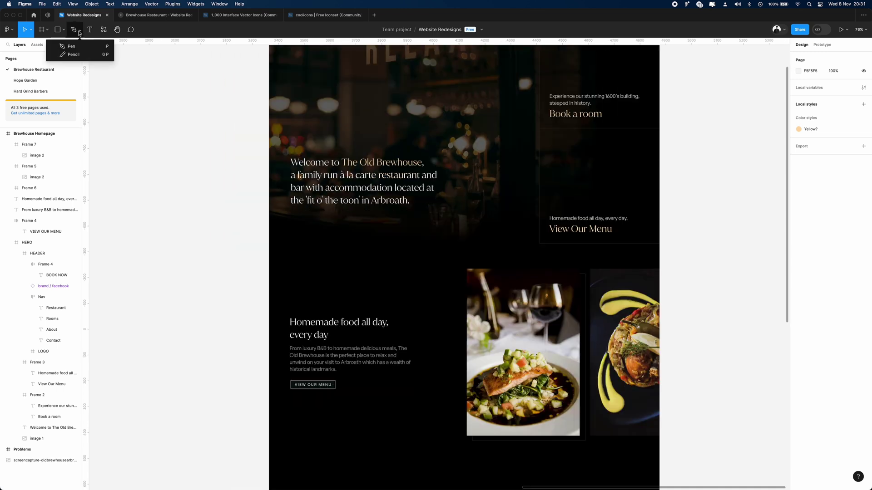
click(72, 55)
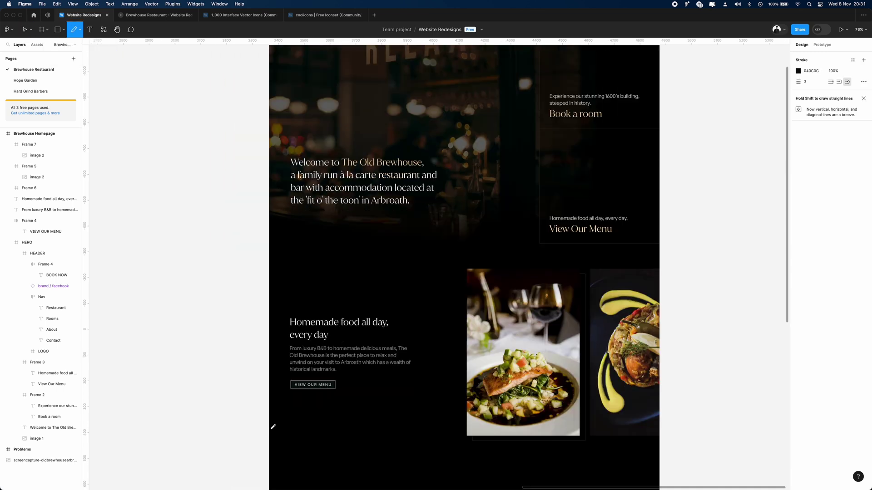
drag(273, 427, 366, 411)
drag(439, 331, 789, 320)
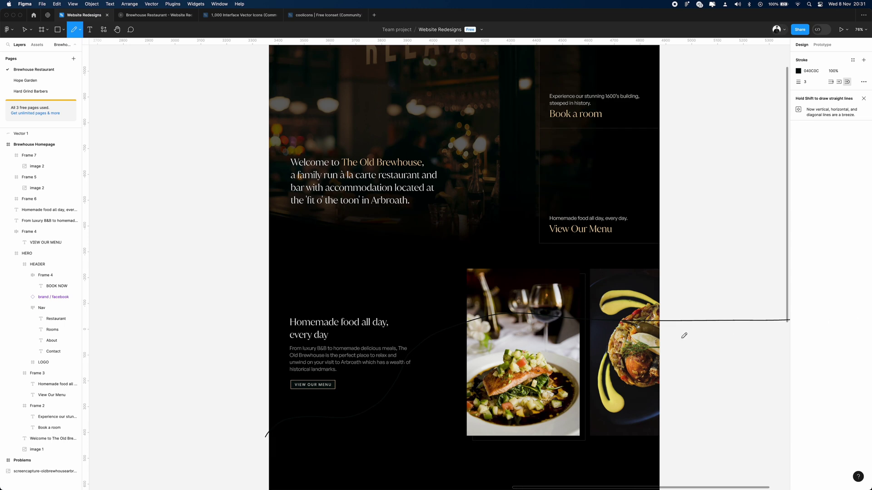
key(super+z)
mouse_move(689, 400)
mouse_down()
mouse_move(601, 391)
mouse_move(481, 316)
mouse_move(354, 273)
mouse_move(184, 316)
mouse_move(165, 336)
mouse_up()
key(super+z)
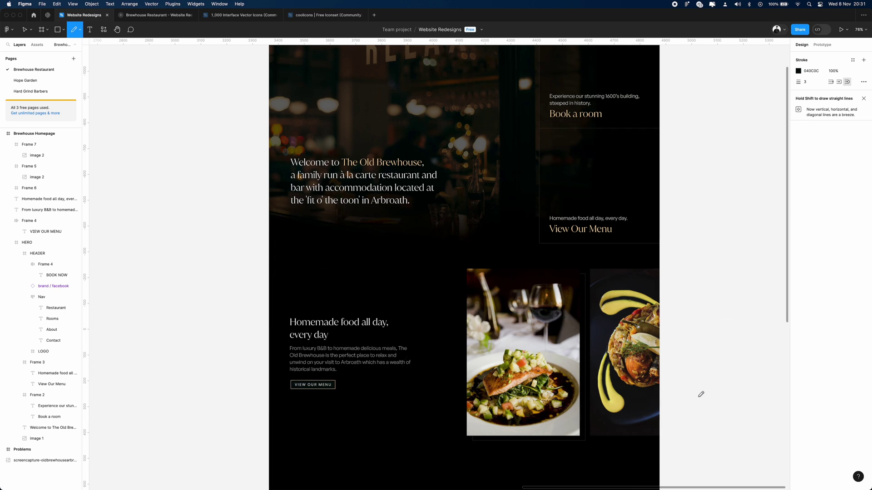
mouse_move(698, 397)
mouse_down()
mouse_move(457, 290)
mouse_move(172, 313)
mouse_up()
- Give the curve a 1 px FFDBA9 stroke and move it into Brewhouse Homepage below Frame 6
key(v)
click(798, 167)
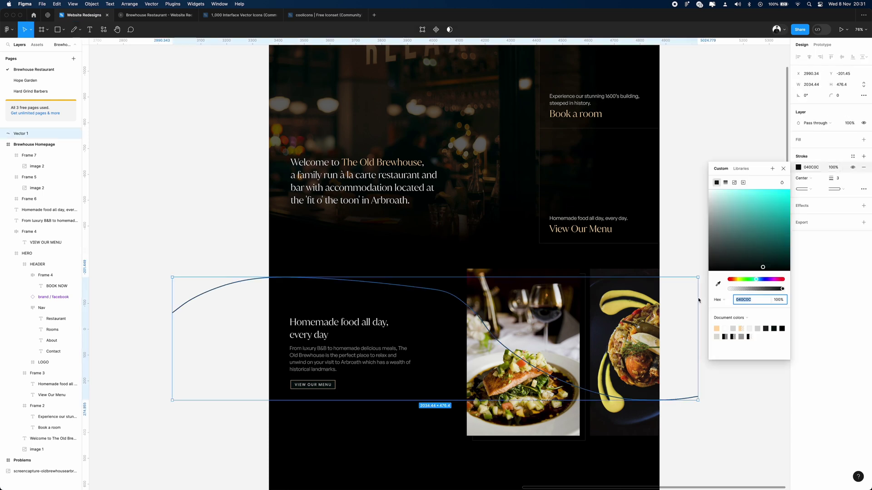
click(717, 328)
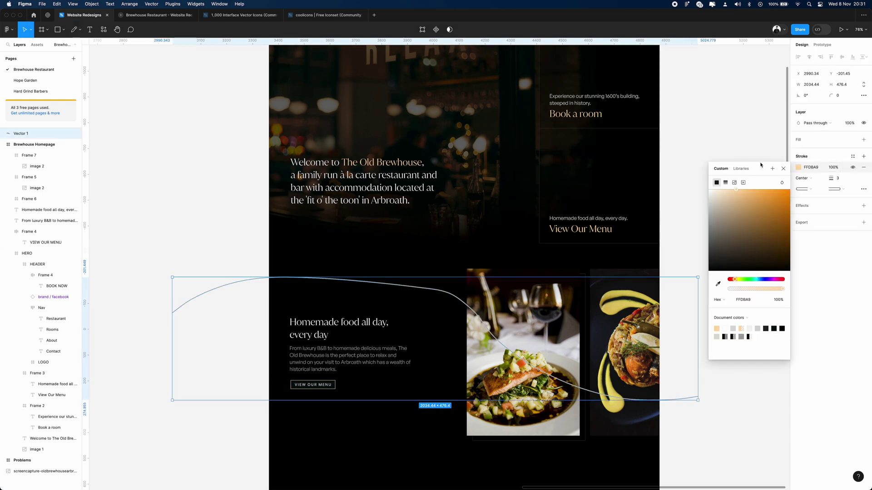
click(840, 177)
text(1)
key(Return)
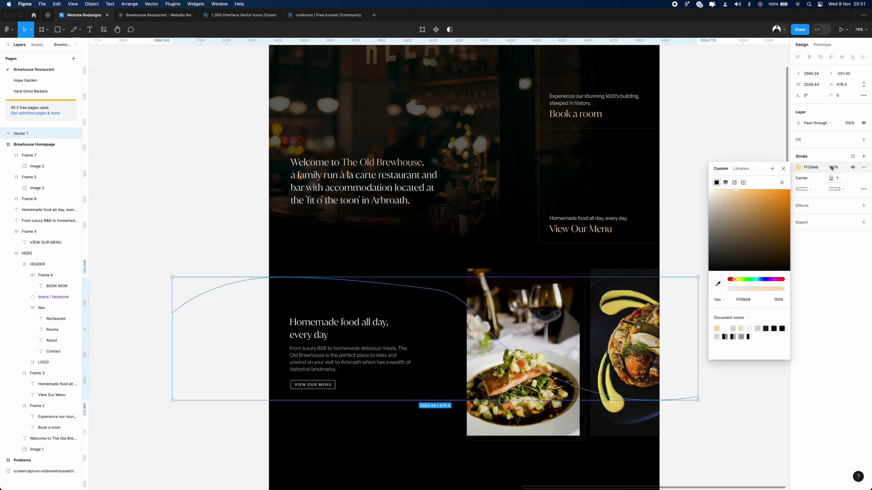
key(Escape)
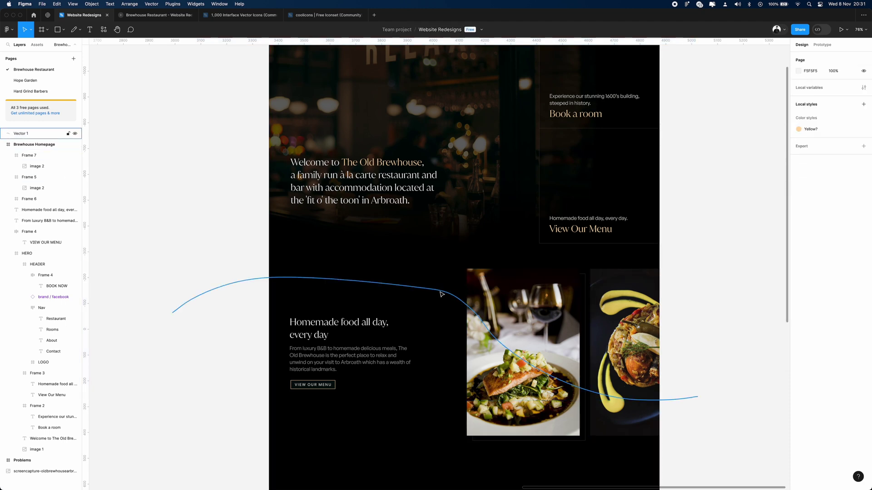
drag(433, 293, 475, 296)
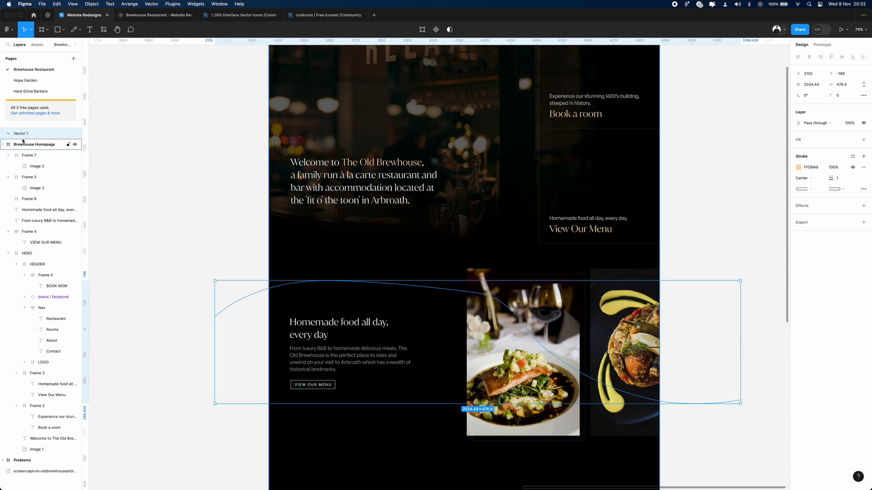
drag(24, 203, 23, 204)
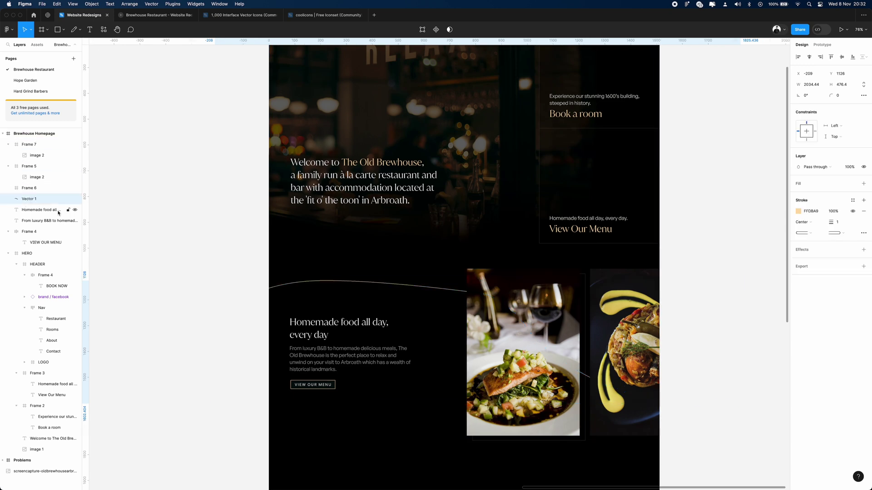
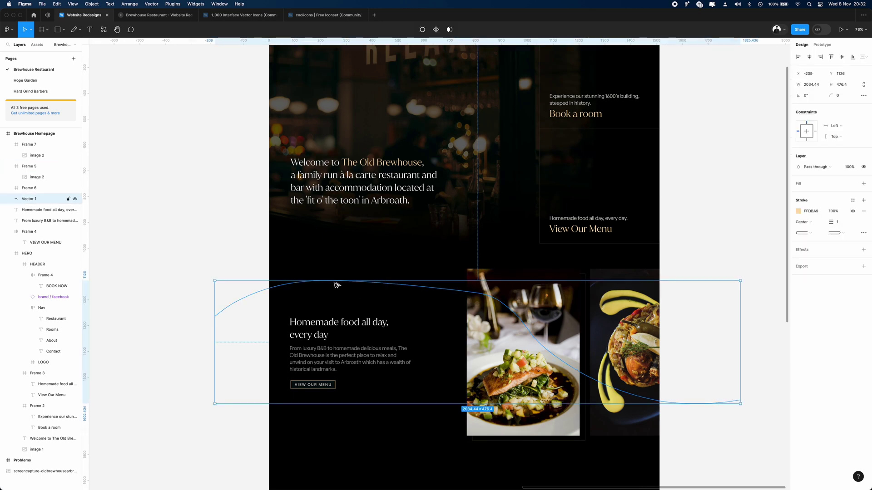
- Duplicate Vector 1, flip the copy about 180° over the food section, and fade both to 20% stroke opacity
drag(336, 285, 273, 282)
drag(681, 278, 307, 336)
drag(335, 297, 423, 324)
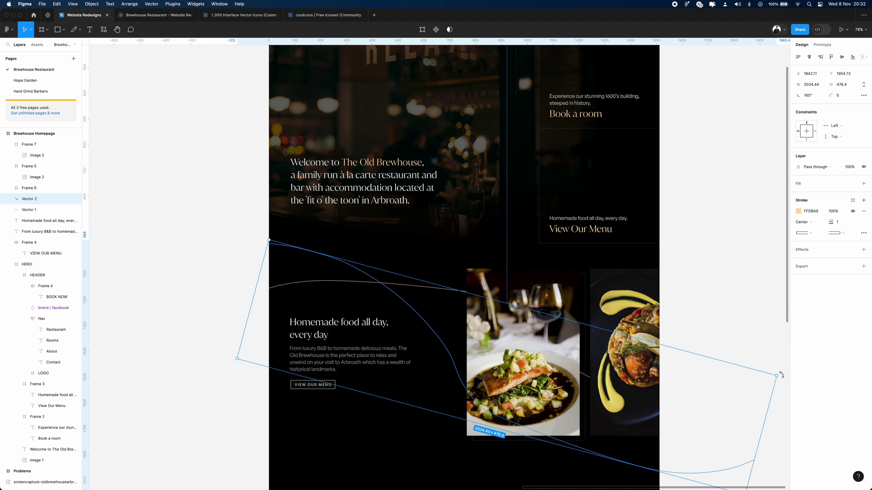
drag(781, 375, 734, 307)
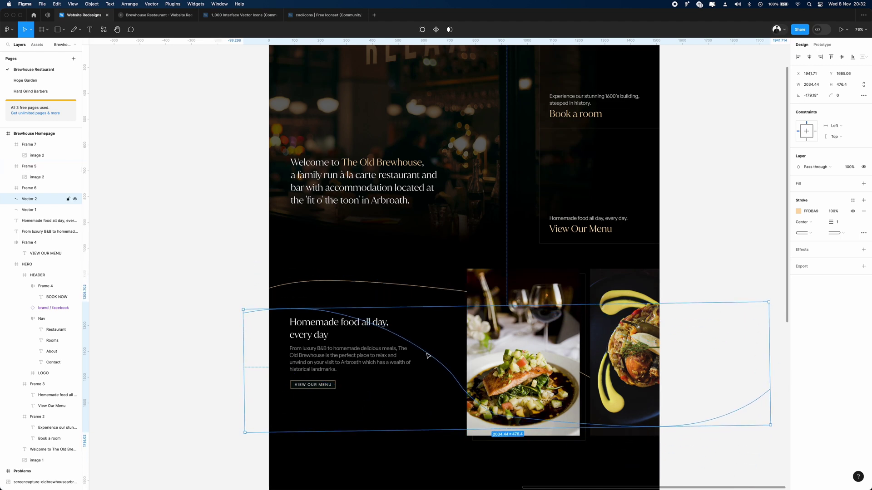
drag(428, 356, 437, 302)
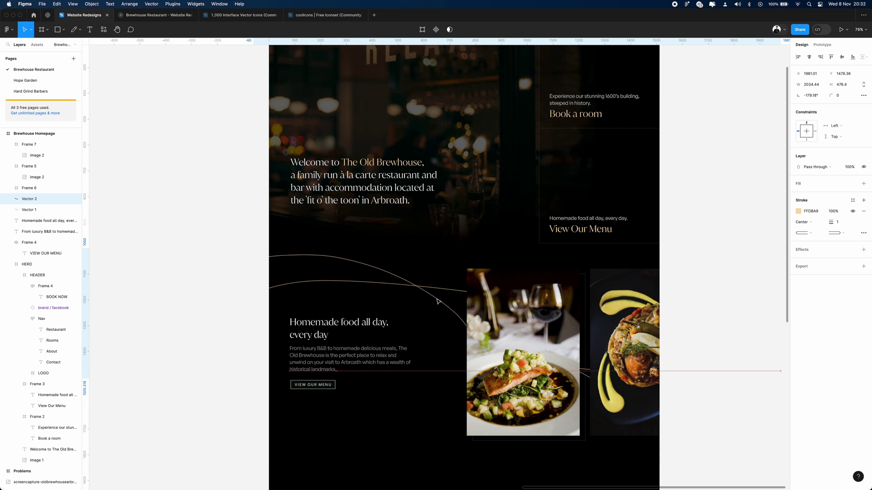
key(Return)
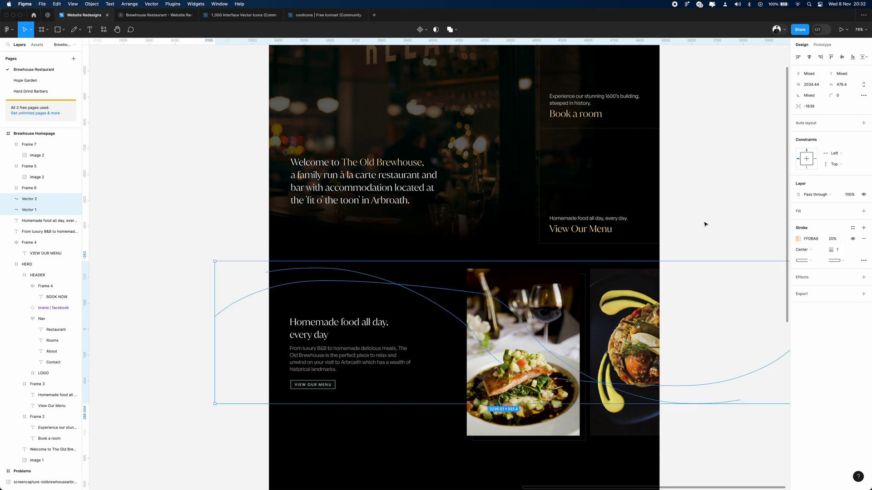
- Retype the hero's 'Book a room' link as 'View Our Rooms'
key(Escape)
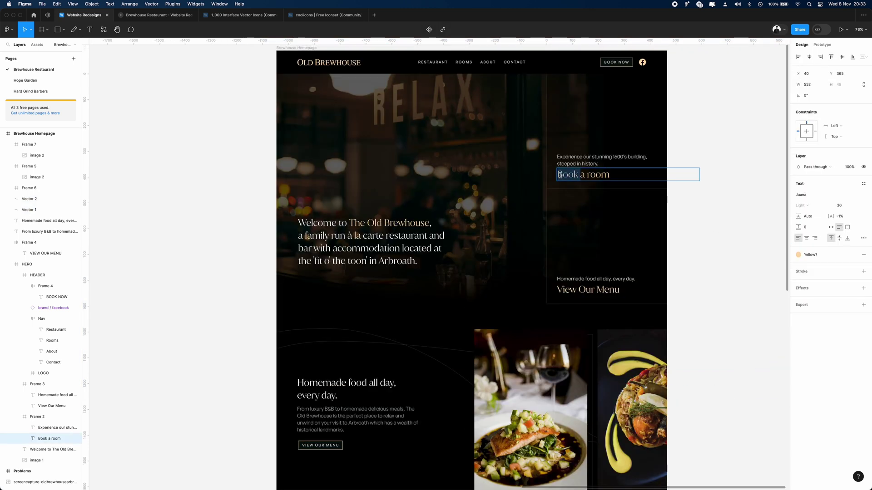
text(View)
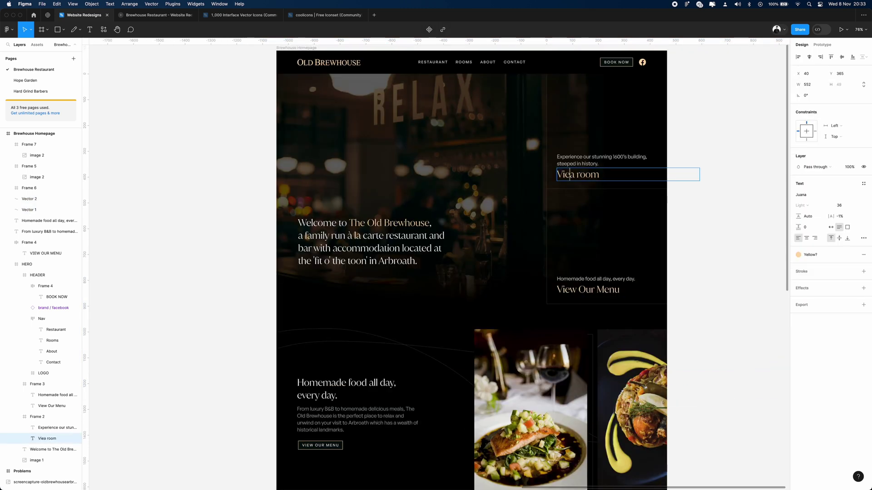
key(Delete)
key(Delete)
text(Our)
key(BackSpace)
text(R)
click(635, 173)
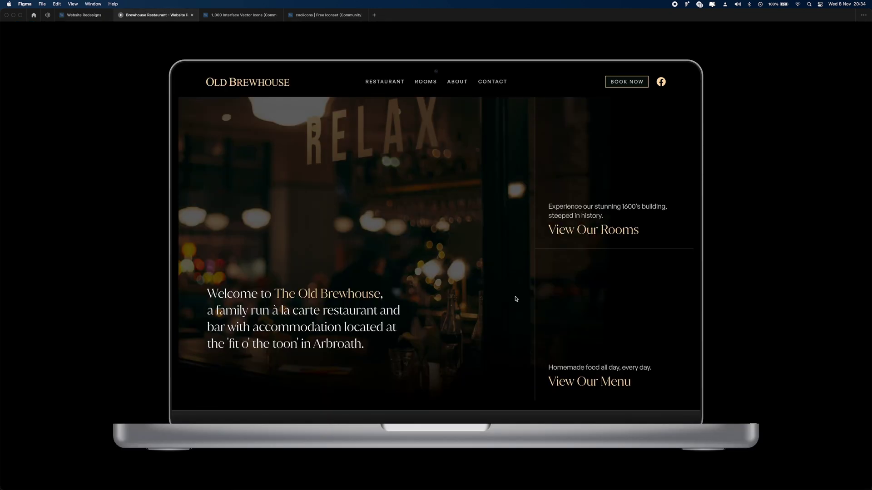
scroll(517, 298, down, 10)
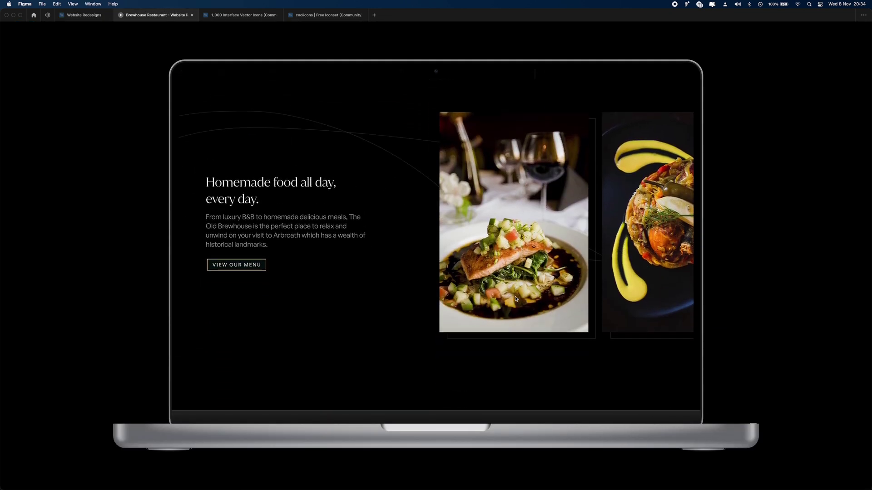
scroll(516, 299, down, 5)
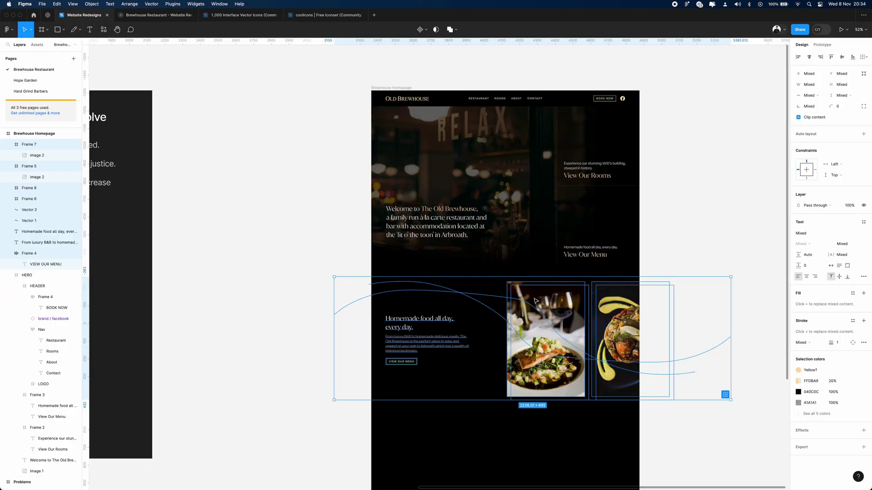
- Frame the food section, fit the frame to X 0 and 1512 wide, and duplicate it below
right_click(535, 300)
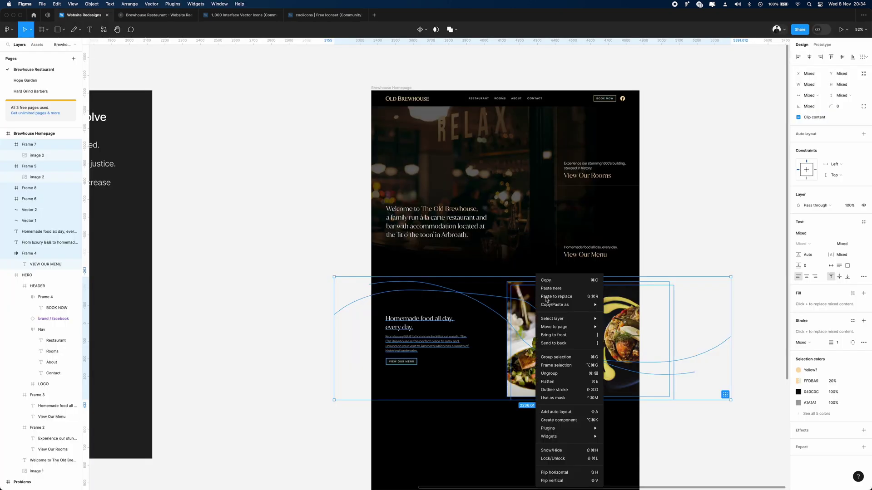
click(567, 364)
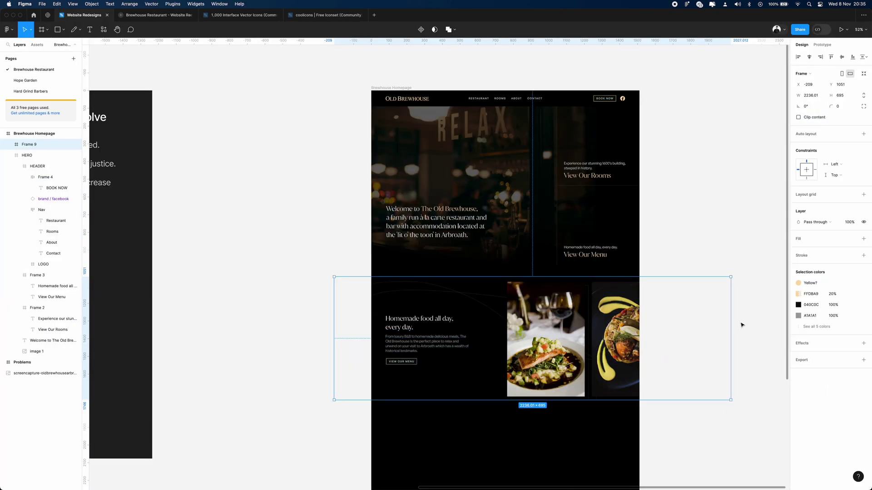
drag(732, 325, 640, 336)
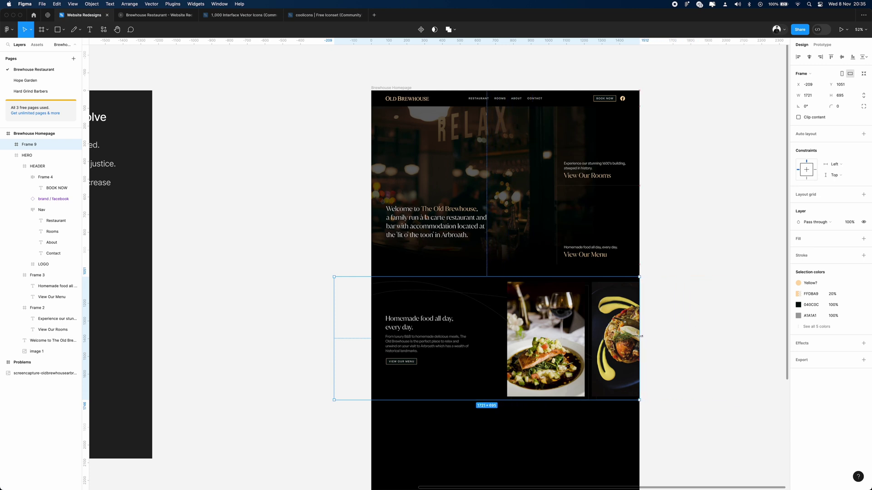
drag(333, 301, 372, 301)
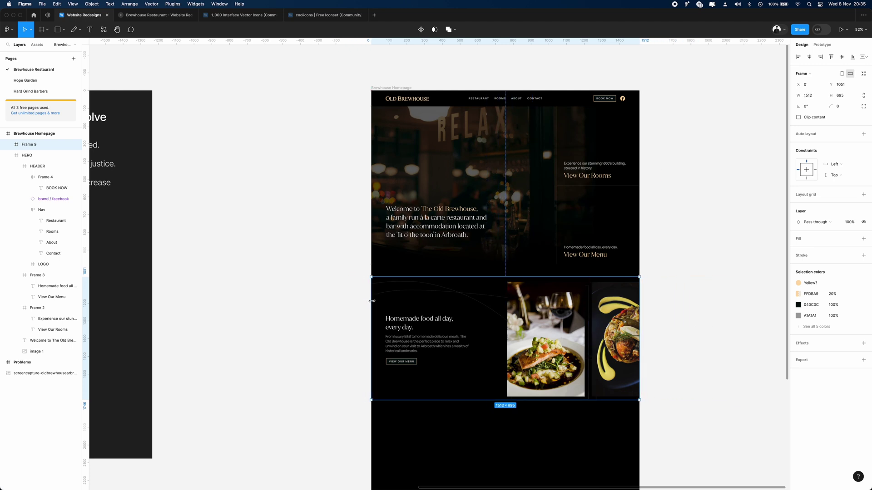
scroll(499, 291, down, 2)
drag(545, 281, 541, 405)
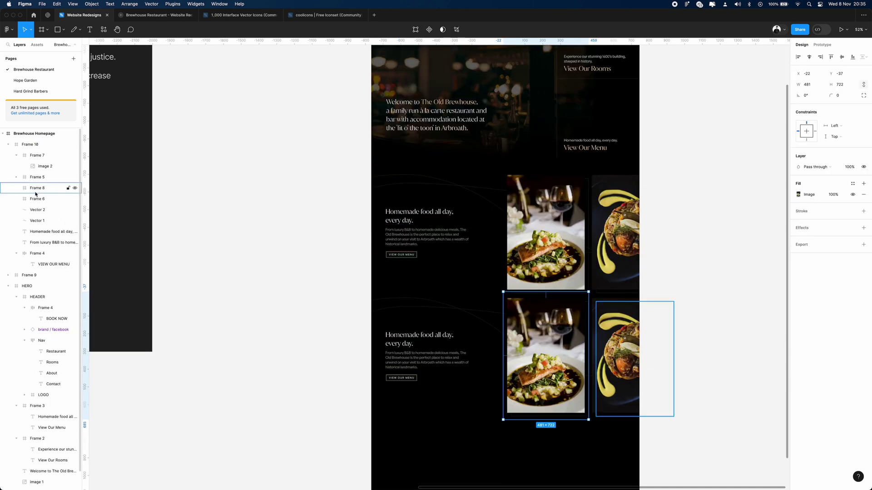
- Mirror the lower section: images to the left column, text and button to the right column
click(36, 199)
click(17, 156)
shift+click(37, 156)
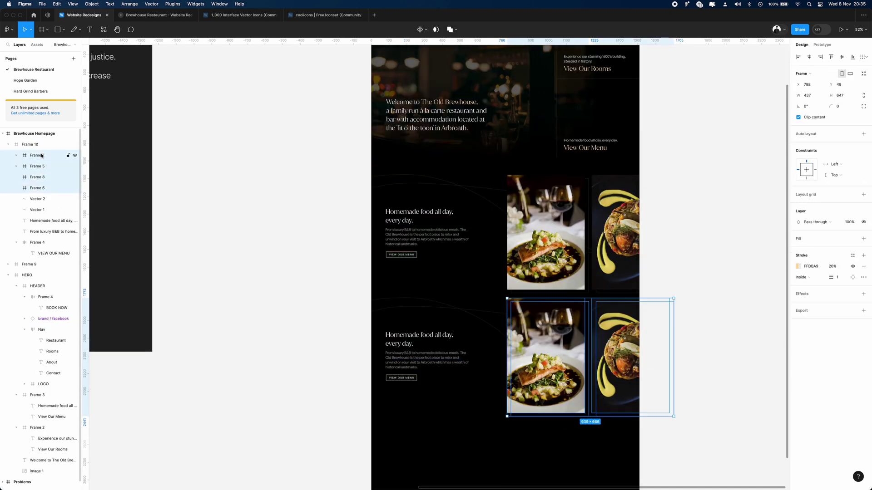
drag(619, 329, 447, 328)
key(ctrl+g)
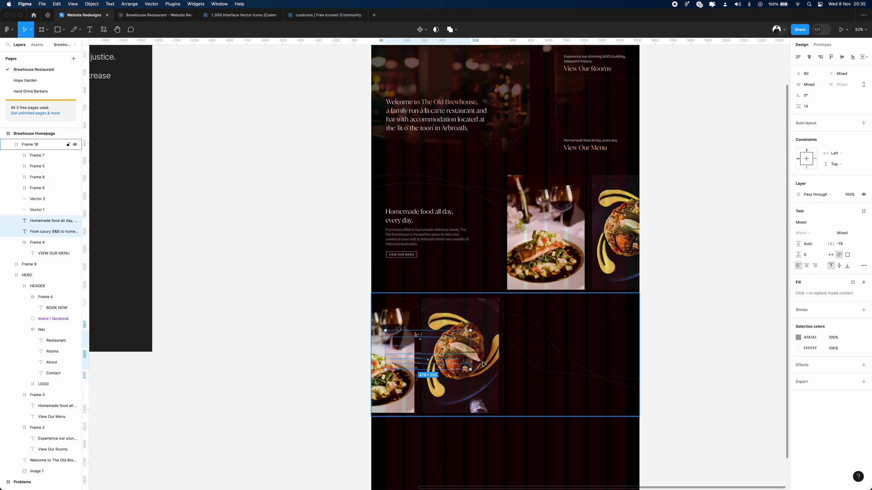
shift+click(37, 242)
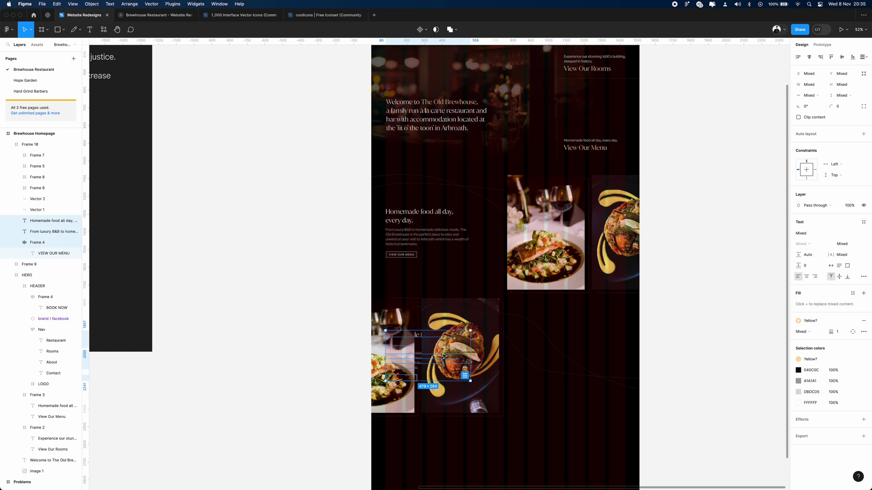
drag(429, 358, 570, 360)
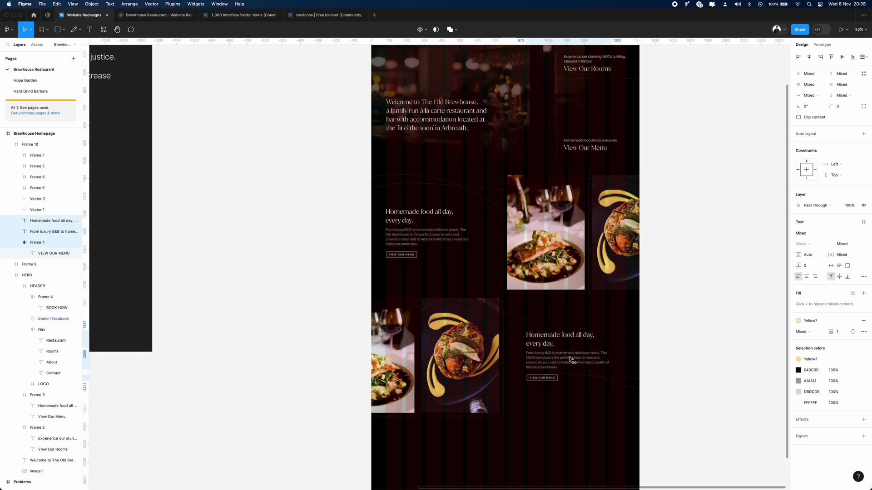
- Select both curved lines, then bring up the Old Brewhouse rooms page in Chrome
click(41, 210)
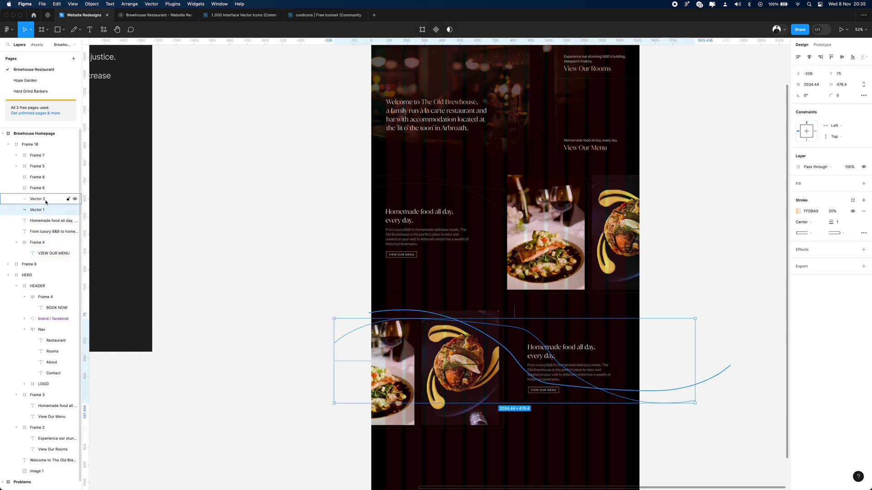
shift+click(45, 199)
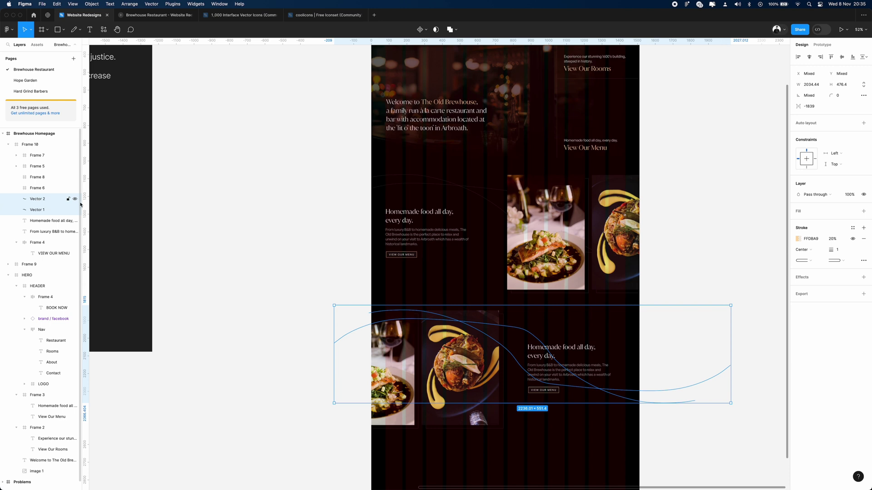
click(260, 233)
key(super+Tab)
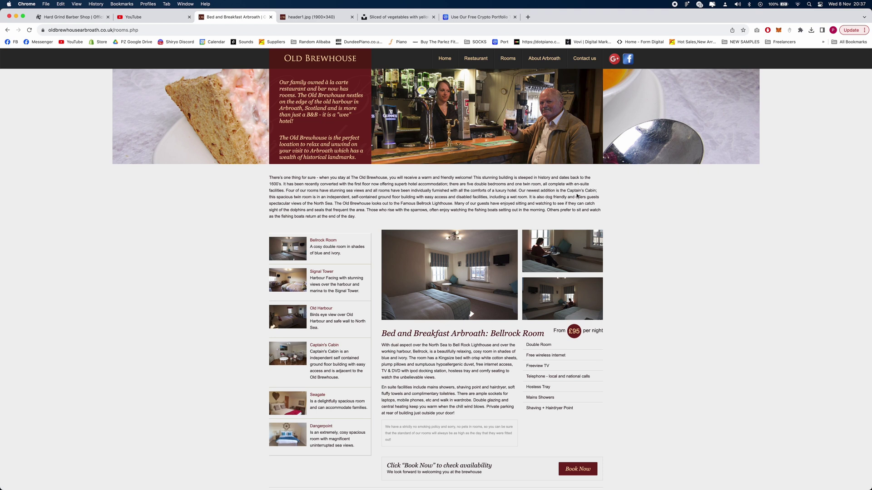
- Retitle the lower section 'A warm and friendly stay' and paste in the sea-view rooms paragraph
key(super+Tab)
text(A)
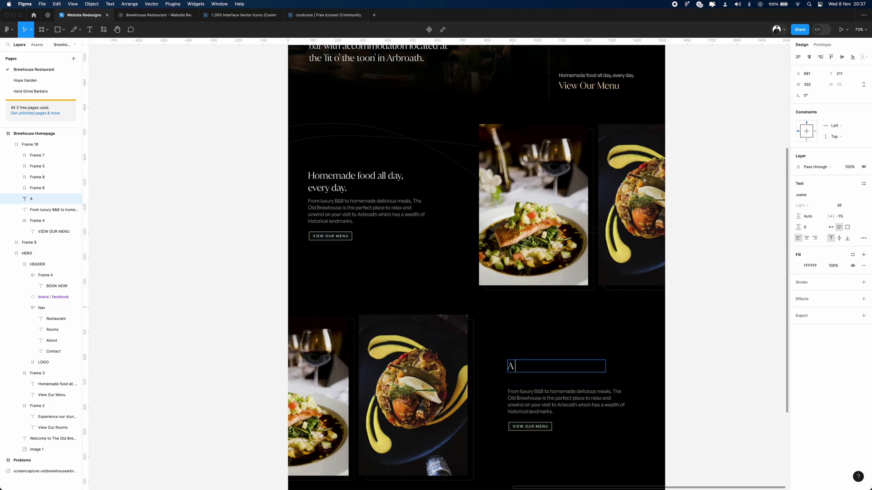
text( warm anf)
text( friendly)
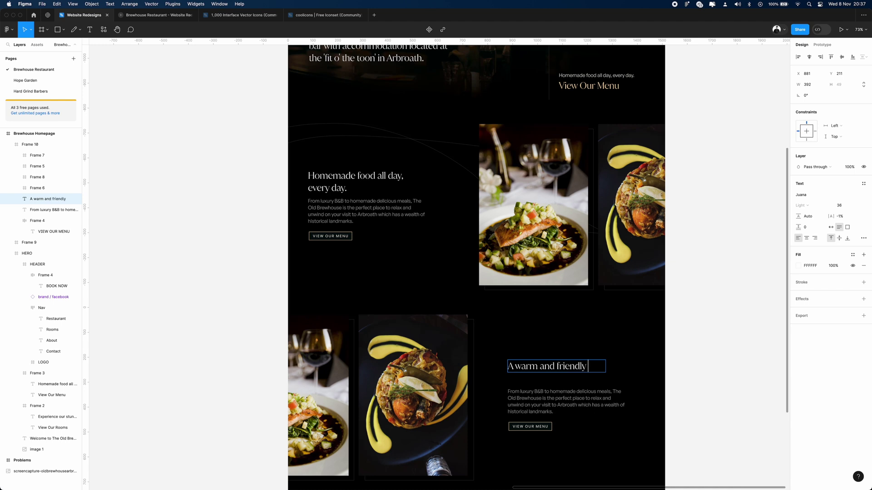
text( stay)
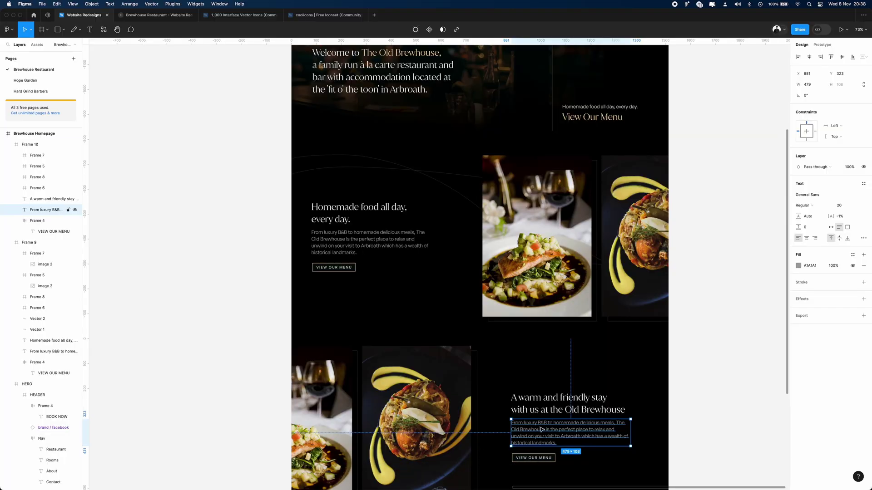
key(Return)
text(Four of our rooms have stunning sea views and all rooms have been individually furnished with all the comforts of a luxury hotel.)
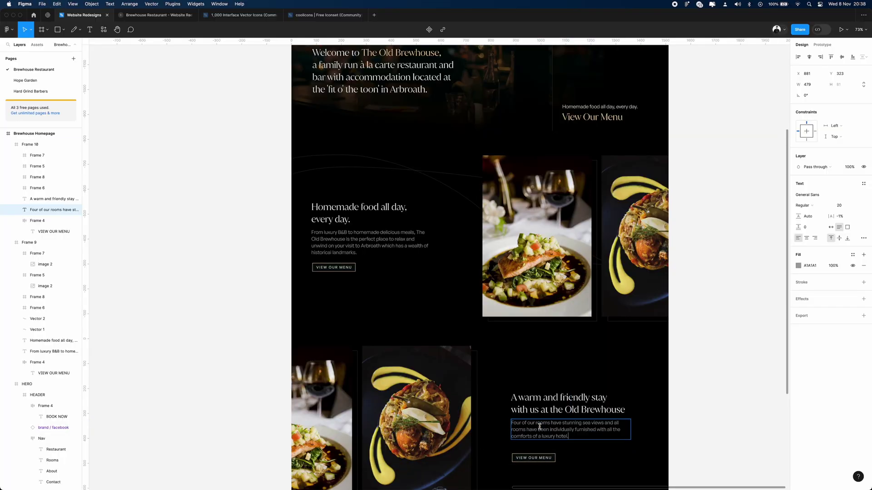
key(Escape)
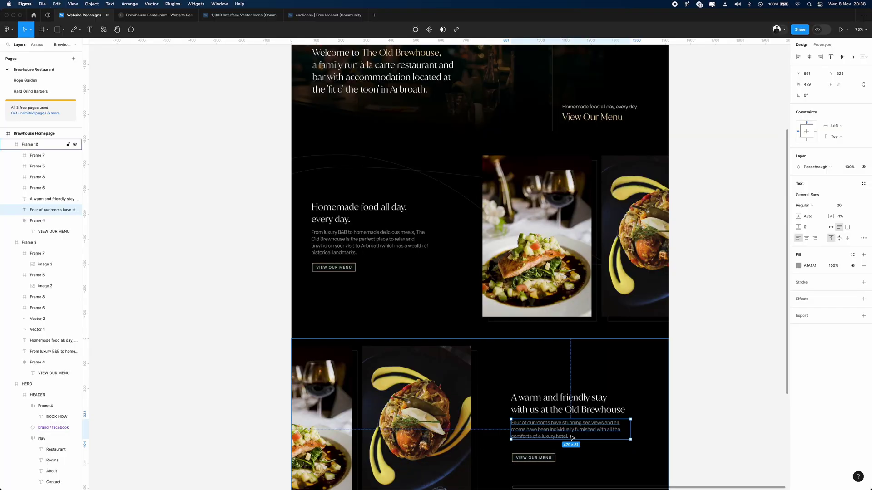
- Relabel the button VIEW OUR ROOMS and nudge the rooms and food text blocks into place
text(ROOMS)
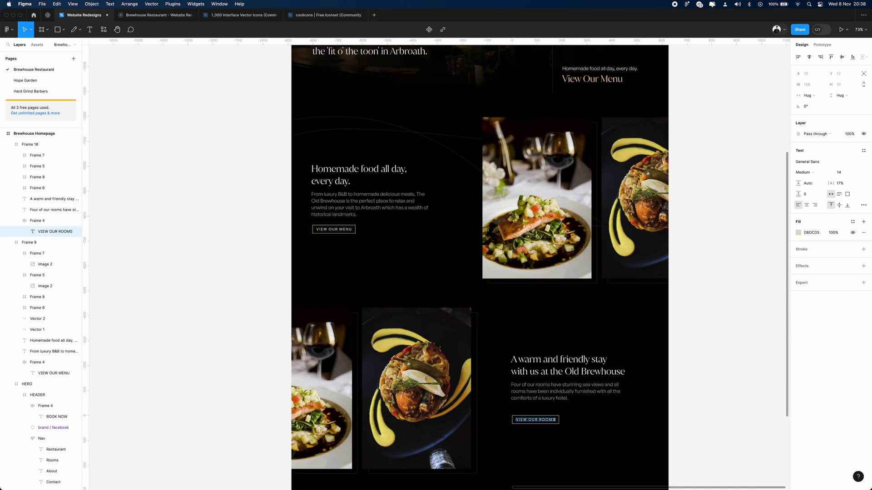
key(Escape)
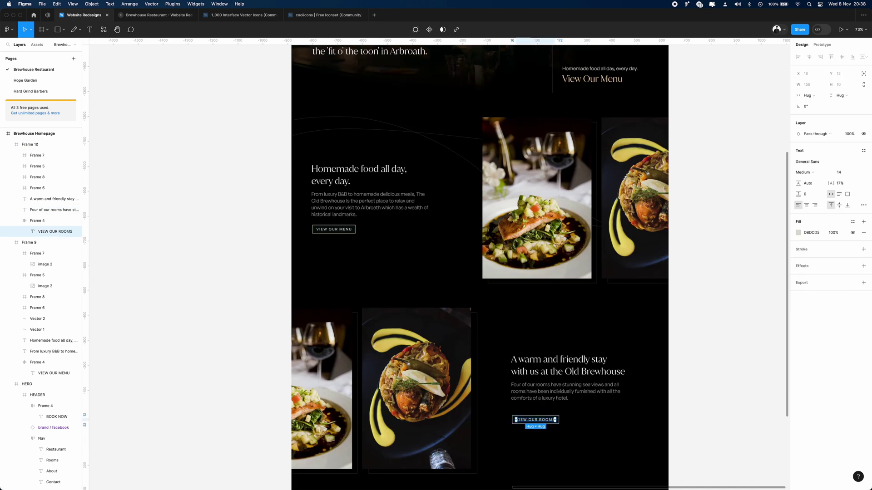
click(691, 411)
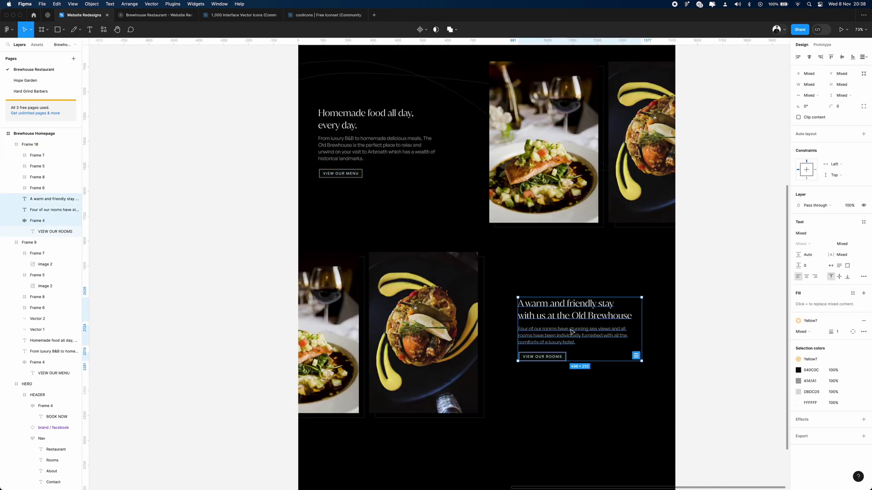
drag(570, 329, 571, 337)
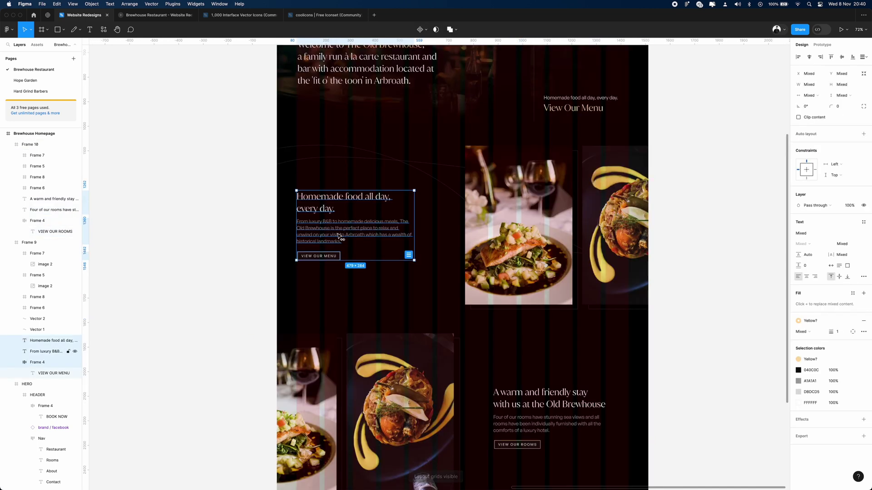
drag(325, 236, 354, 236)
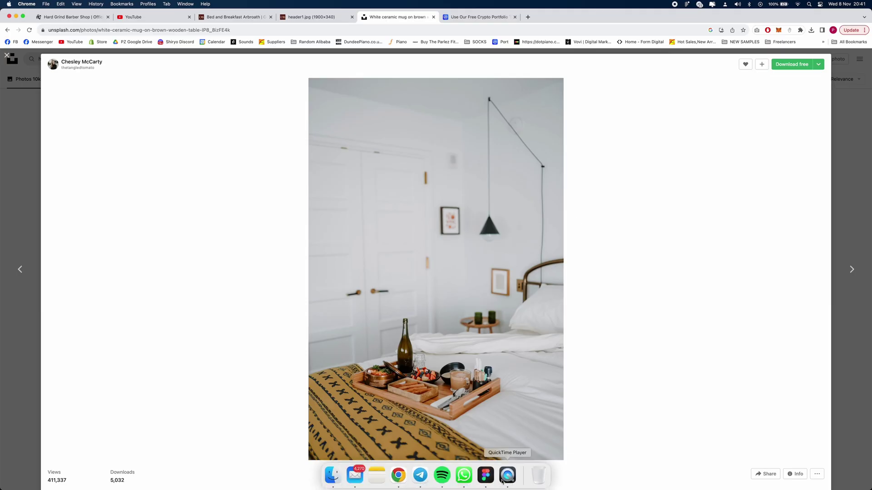
click(485, 475)
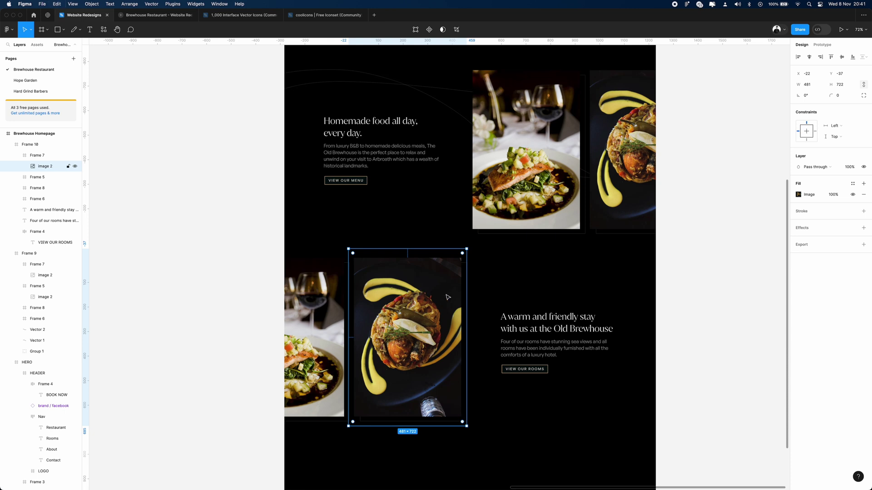
- Replace the rooms-section images with a breakfast-tray bedroom and a dim lamp-lit double room
key(super+v)
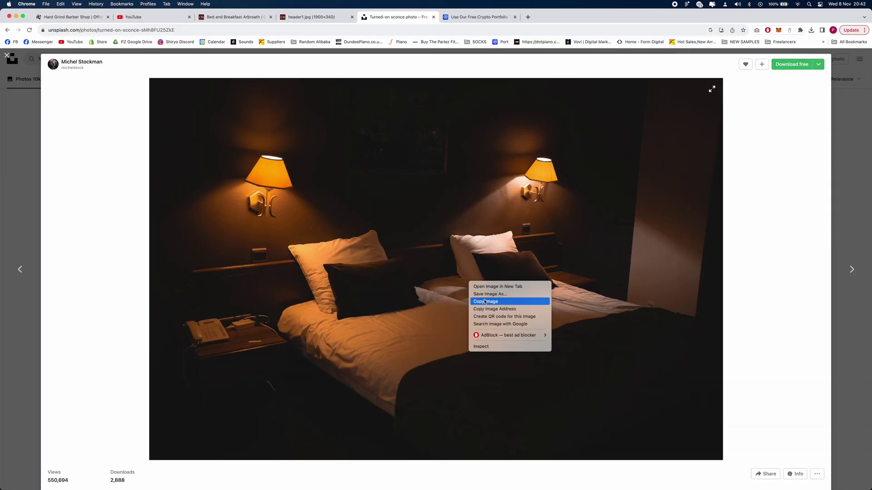
click(485, 301)
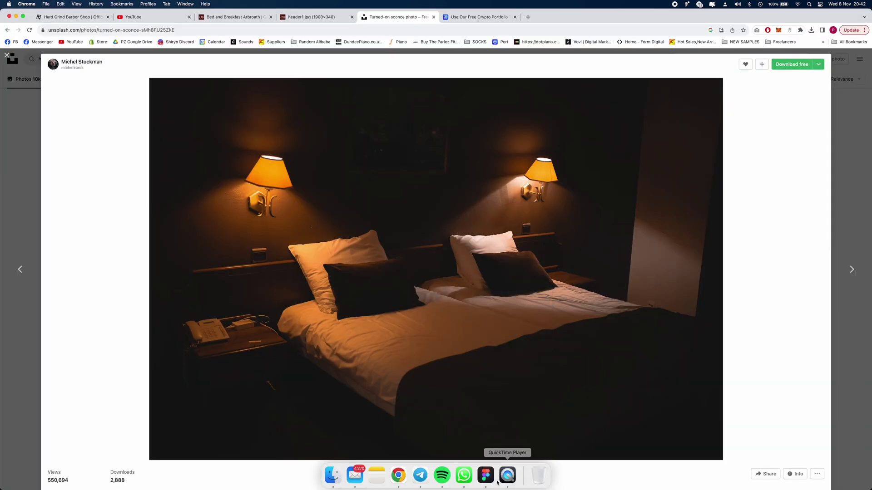
click(485, 475)
click(423, 354)
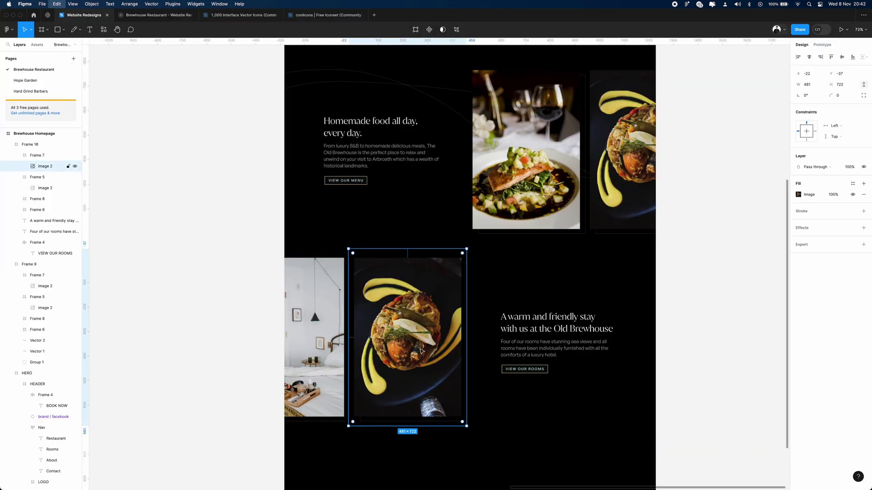
key(super+v)
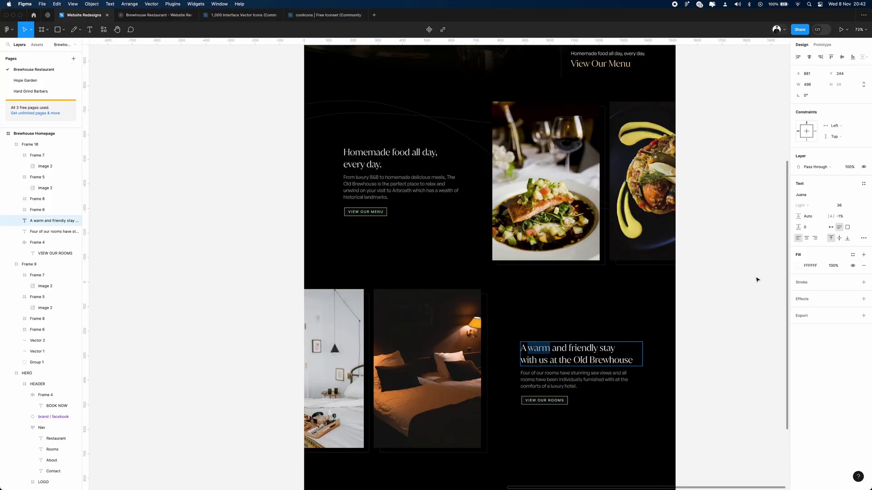
click(851, 256)
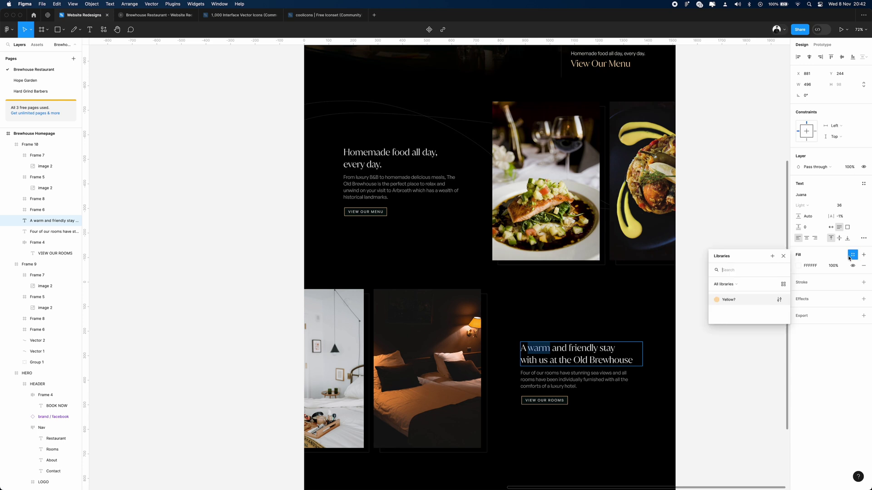
click(719, 300)
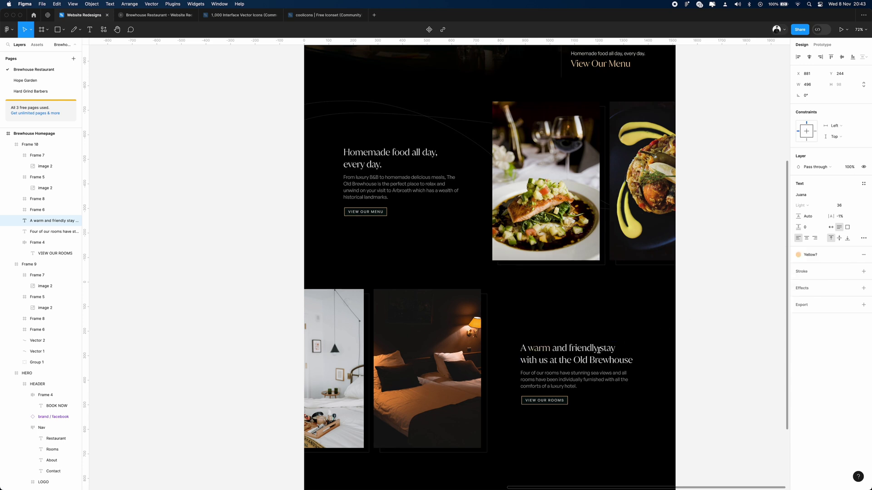
key(super+z)
scroll(628, 302, down, 2)
click(604, 319)
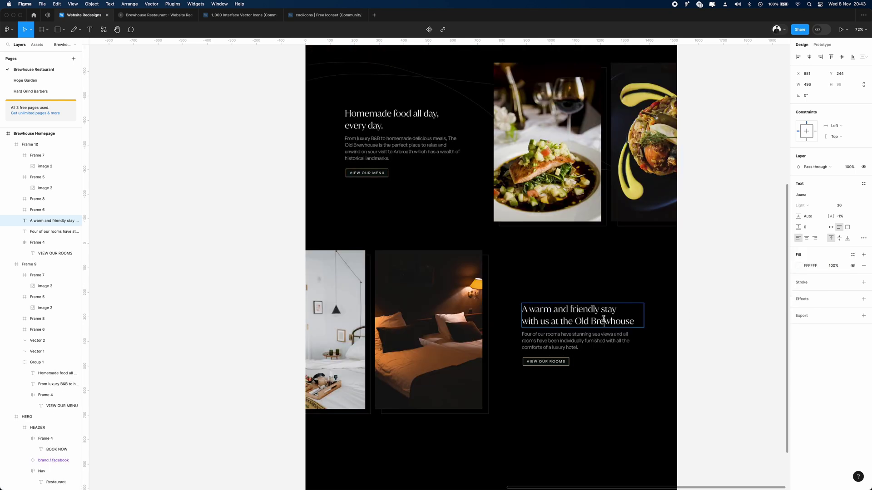
key(Escape)
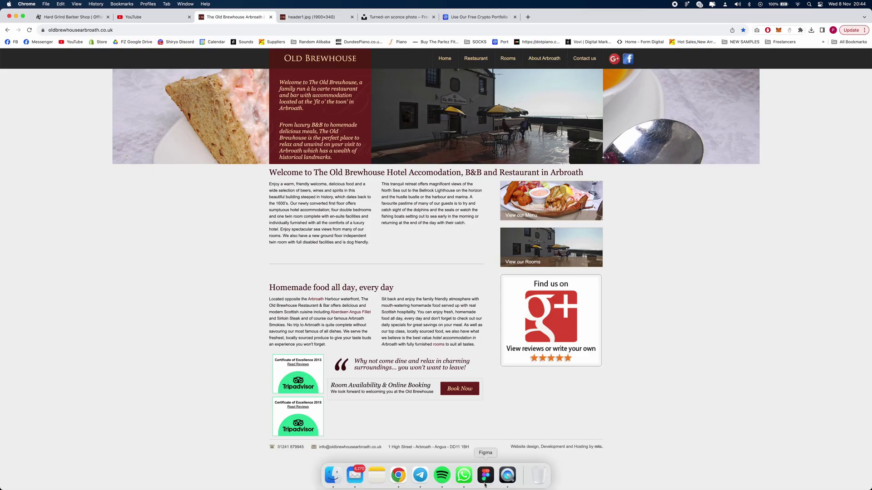
click(486, 480)
scroll(564, 291, up, 8)
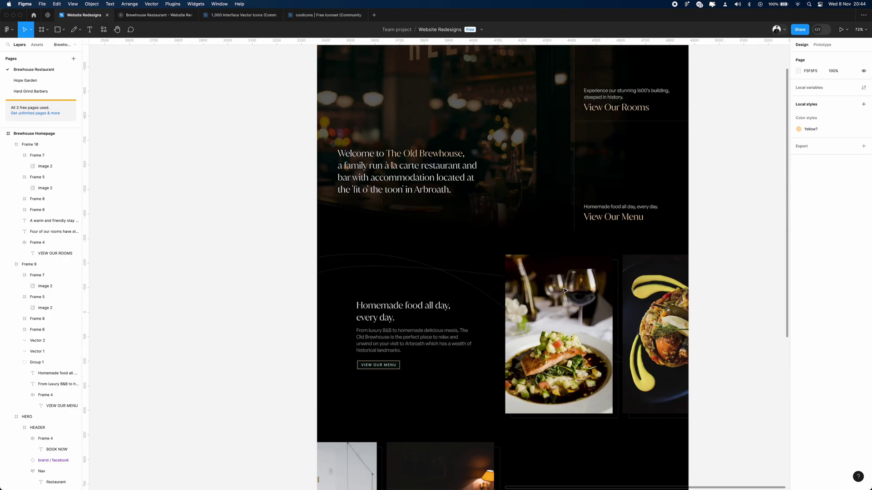
- Draw a 1512-wide frame below the rooms section, fill it 0E0E0E, and make it taller
scroll(564, 290, down, 6)
key(f)
drag(291, 383, 663, 436)
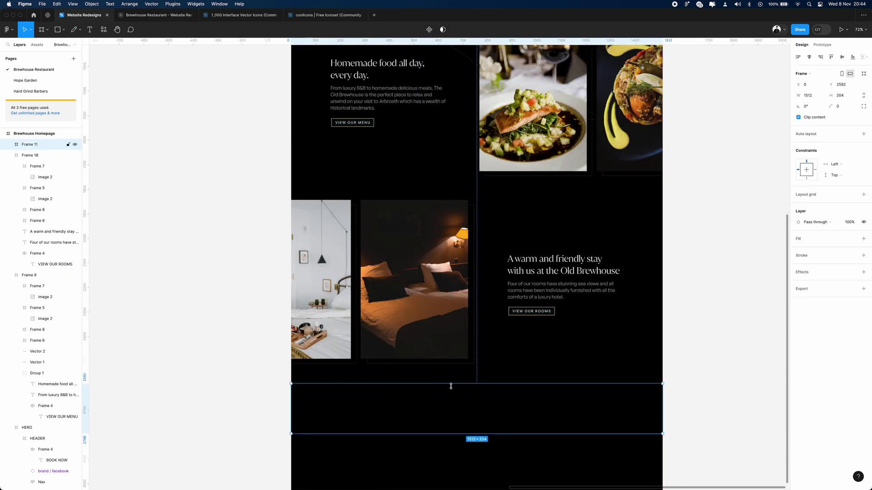
click(863, 239)
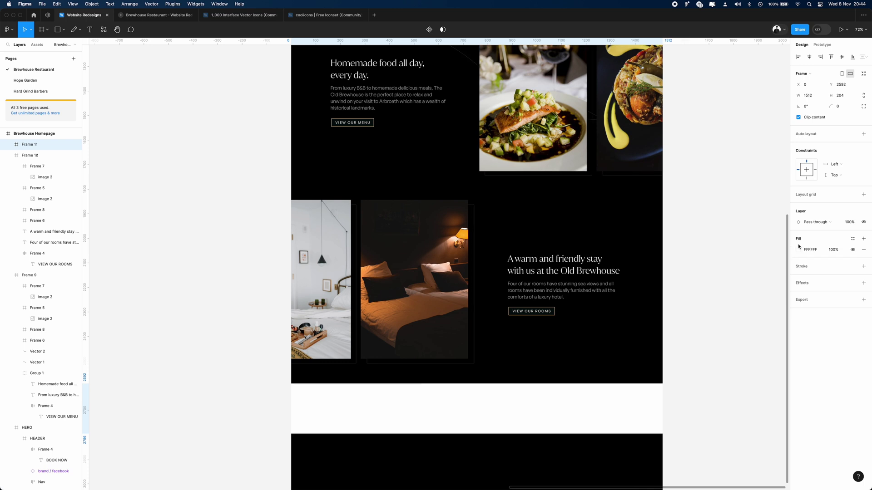
click(800, 250)
drag(716, 343, 702, 350)
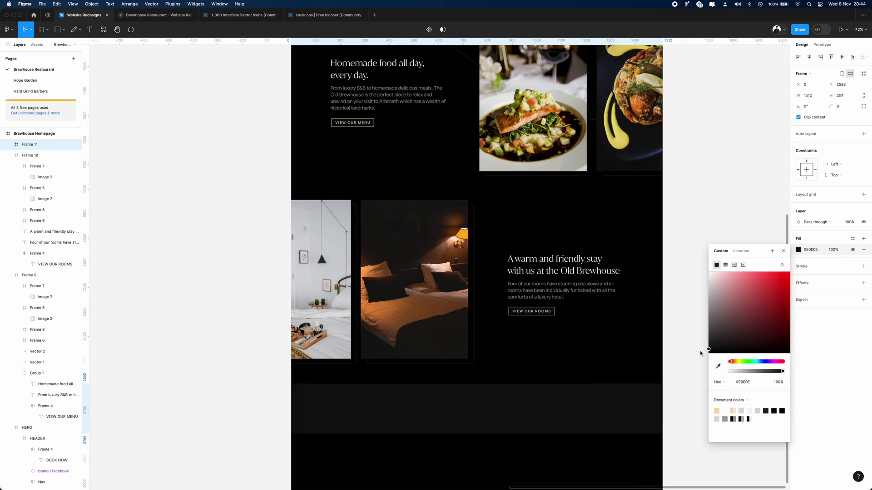
scroll(556, 399, down, 5)
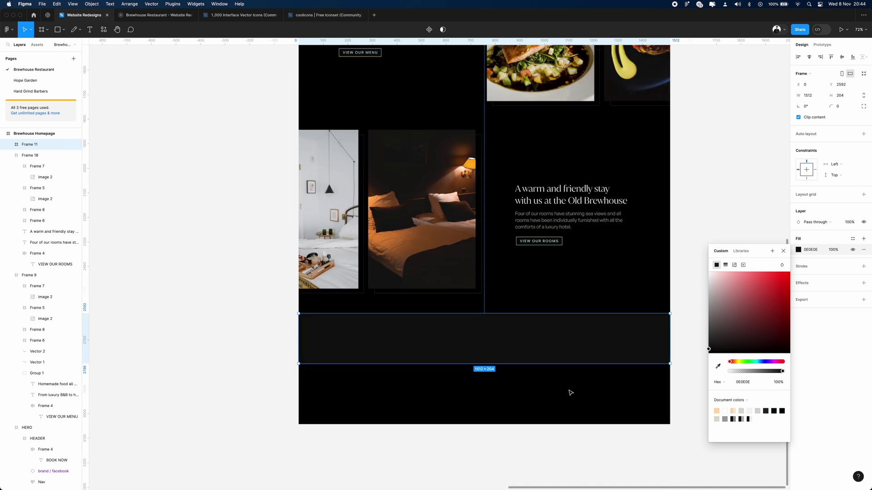
drag(544, 327, 544, 359)
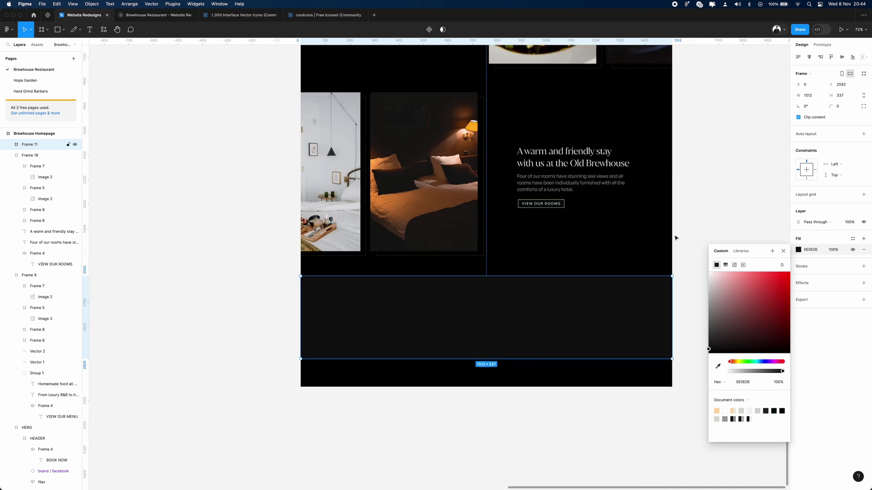
- Paste the TripAdvisor rating image into the dark footer frame and shrink it
click(713, 193)
scroll(707, 231, up, 4)
scroll(707, 230, up, 4)
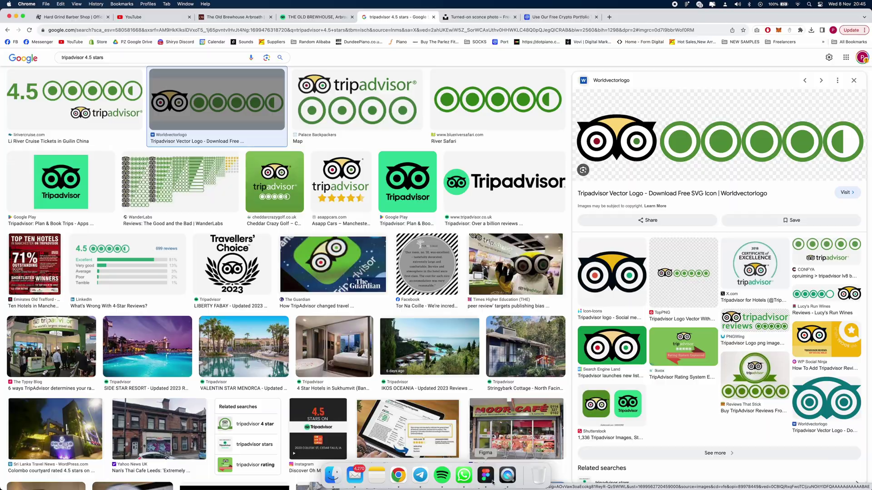
click(485, 478)
click(484, 418)
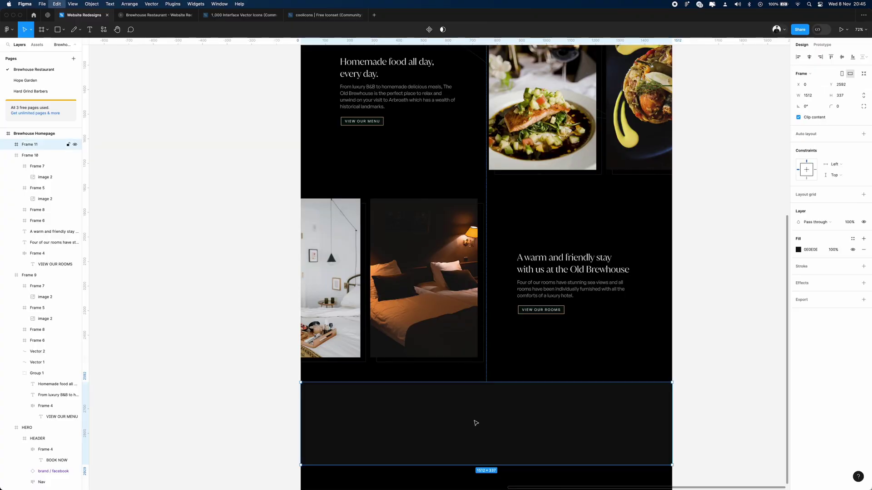
key(cmd+v)
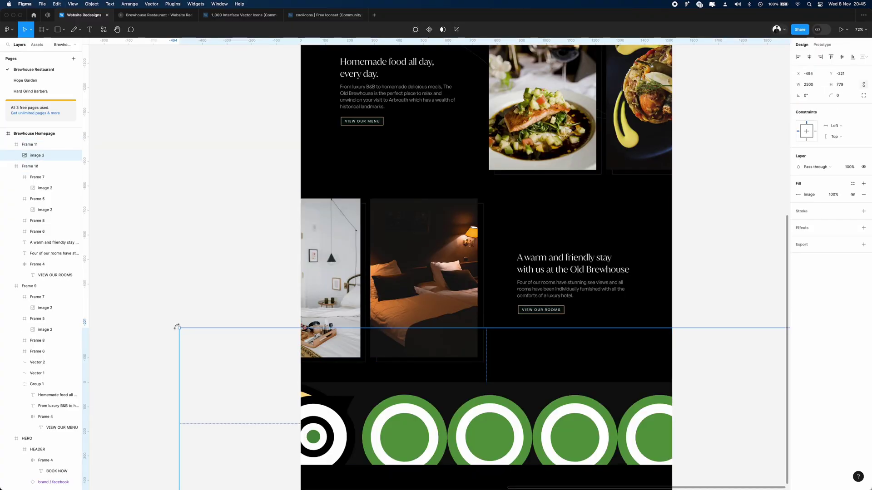
drag(177, 327, 260, 358)
- Shrink the Travellers' Choice badge, move it to the footer's top left, and fill it 34E0A1 green
drag(339, 393, 442, 419)
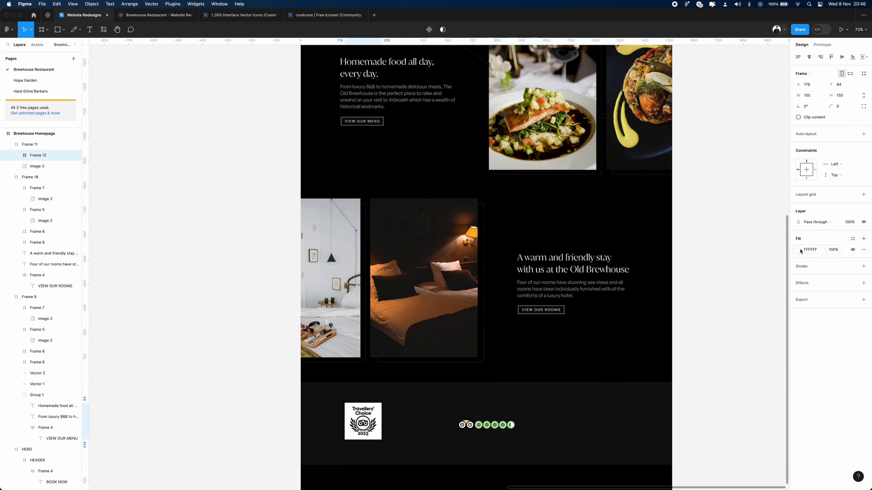
click(799, 249)
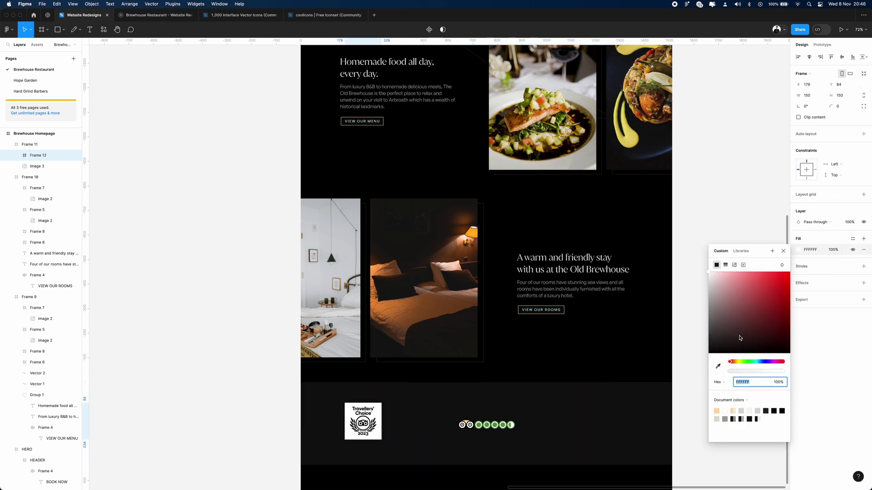
click(718, 366)
click(757, 71)
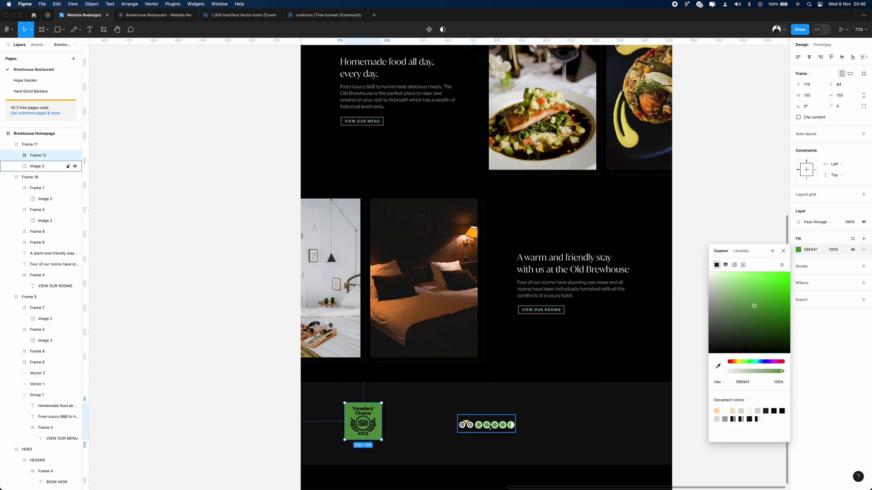
click(369, 418)
drag(369, 418, 342, 397)
key(ctrl+g)
click(813, 250)
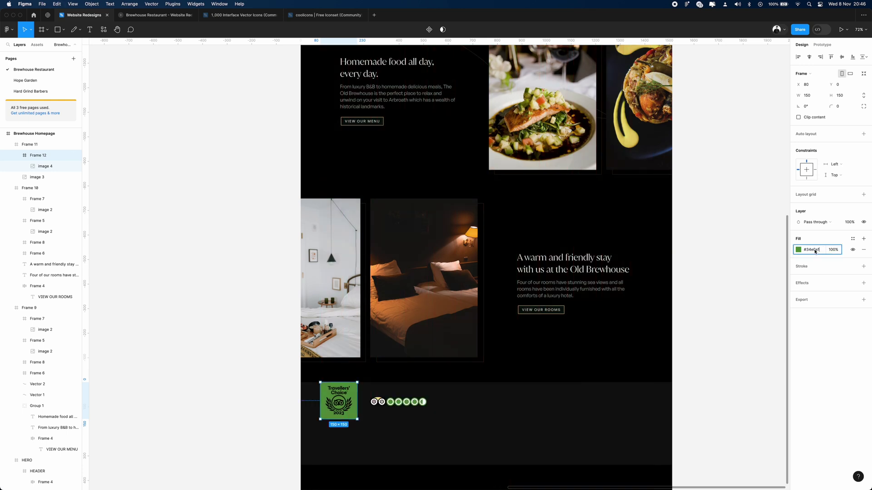
key(super+v)
key(Return)
click(236, 358)
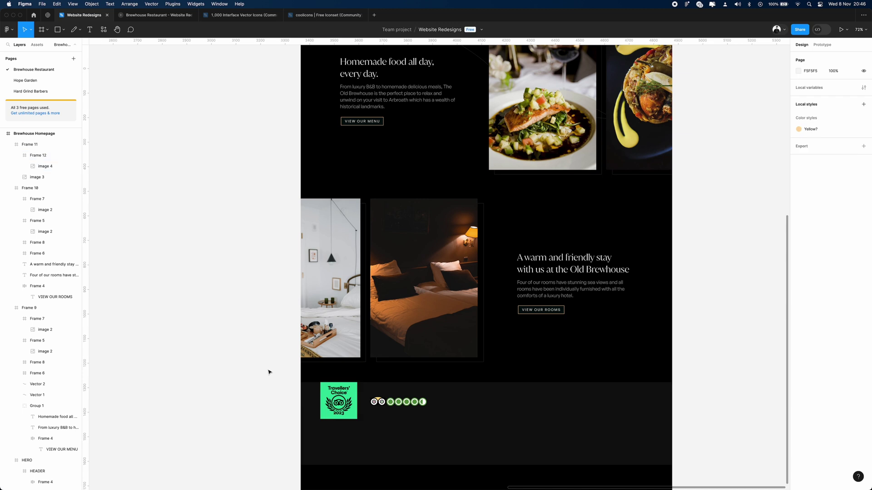
- Add grey footer text 'Happy guests gave us a rating of over 4.5 stars' beside the badge
drag(539, 298, 537, 446)
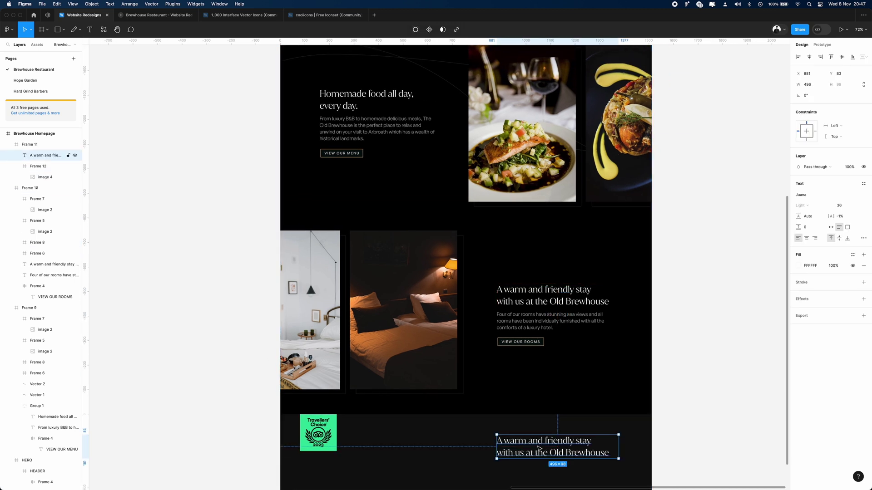
triple_click(537, 446)
key(super+a)
text(Happy guests gave us a rating of over 4.5 s)
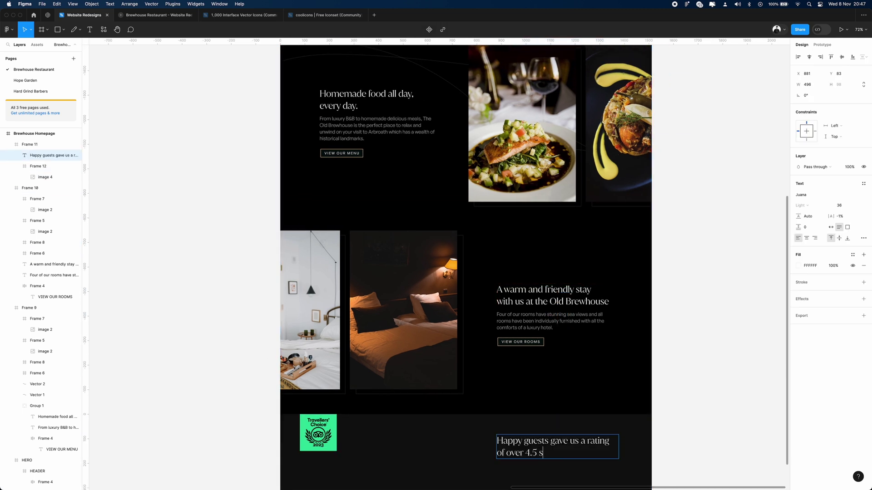
text(tars)
key(Escape)
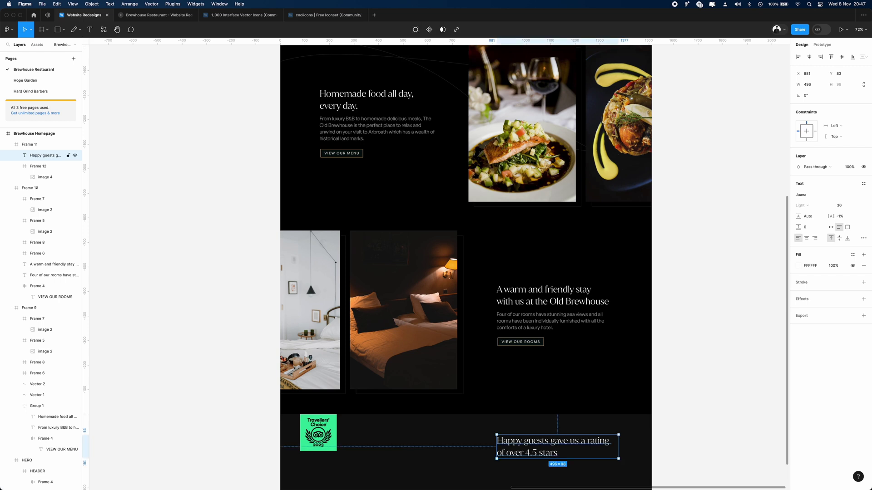
drag(529, 444, 389, 436)
click(799, 266)
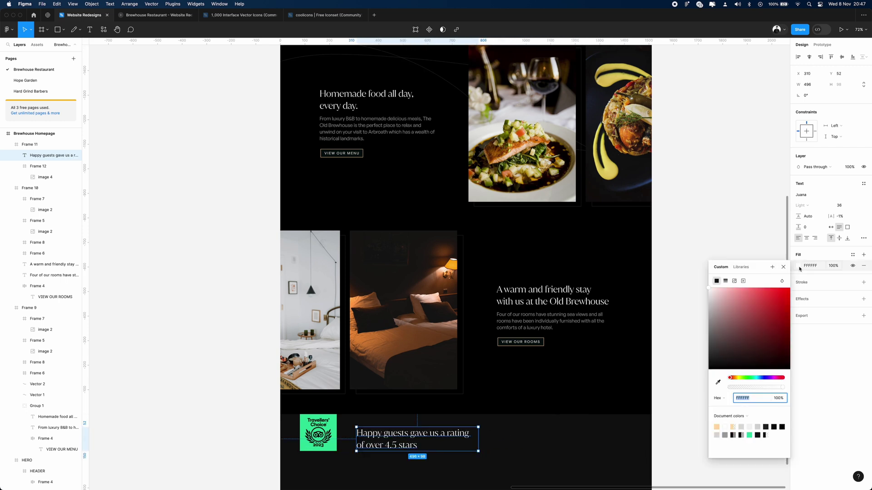
click(718, 383)
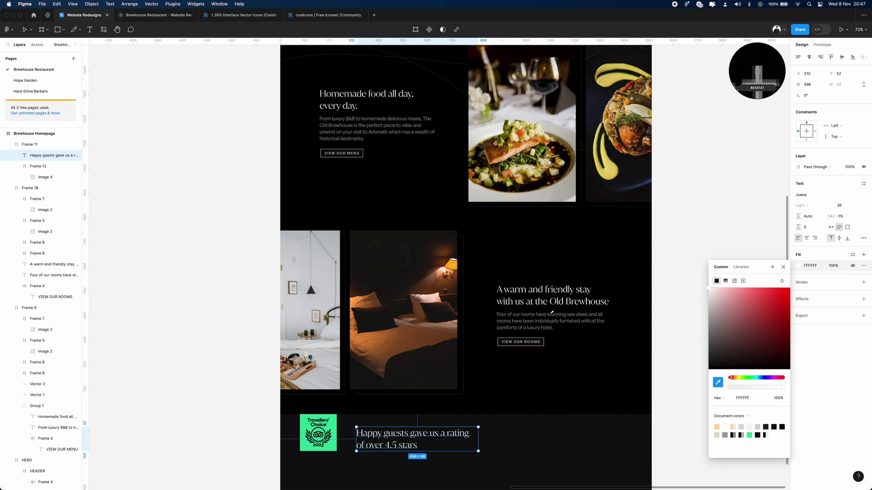
click(757, 71)
click(657, 417)
- Grab the old site's italic dine-and-relax quote and nudge the rating text up slightly
key(super+Tab)
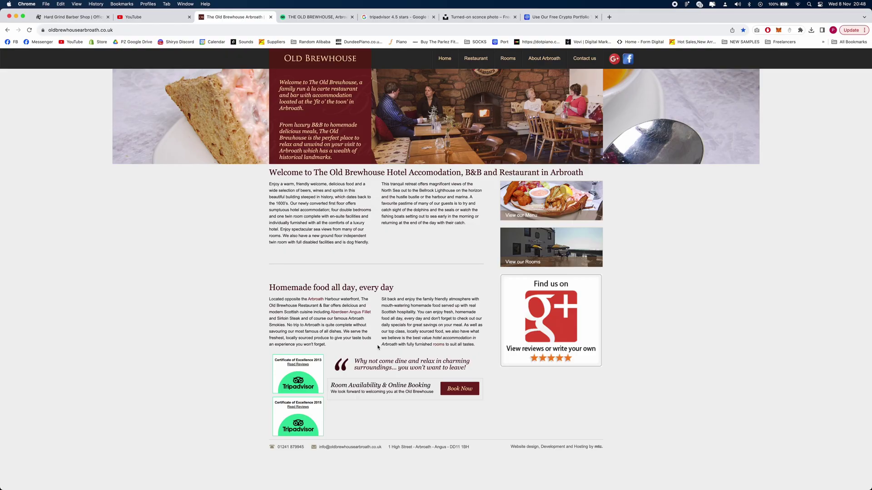
drag(413, 363, 472, 369)
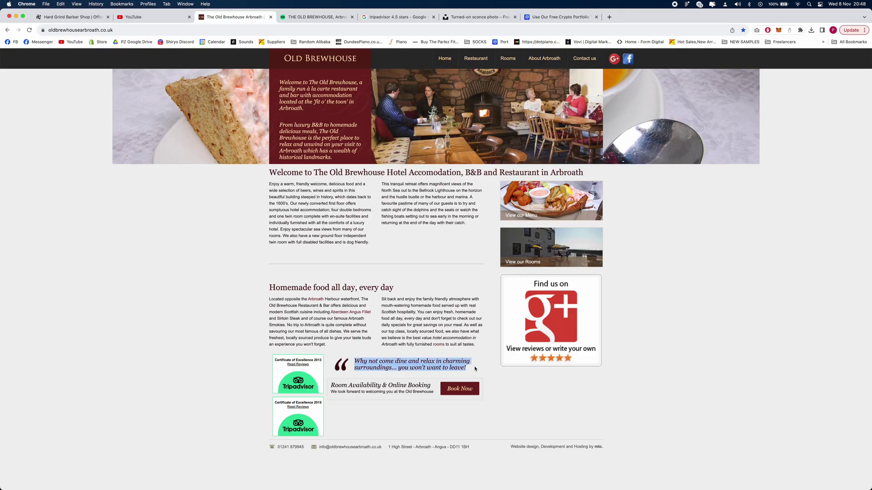
key(super+Tab)
drag(345, 407, 345, 406)
- Duplicate the green badge to its right and paste a Tripadvisor Certificate of Excellence image into it
click(693, 355)
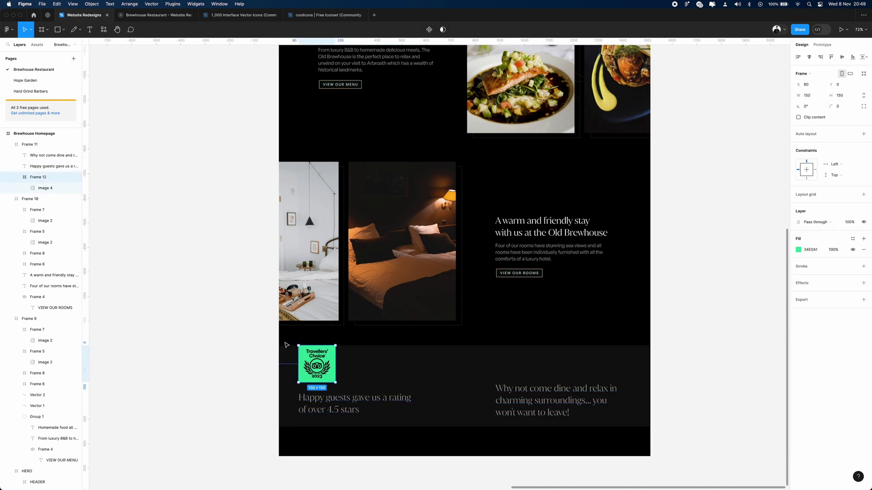
drag(332, 362, 359, 362)
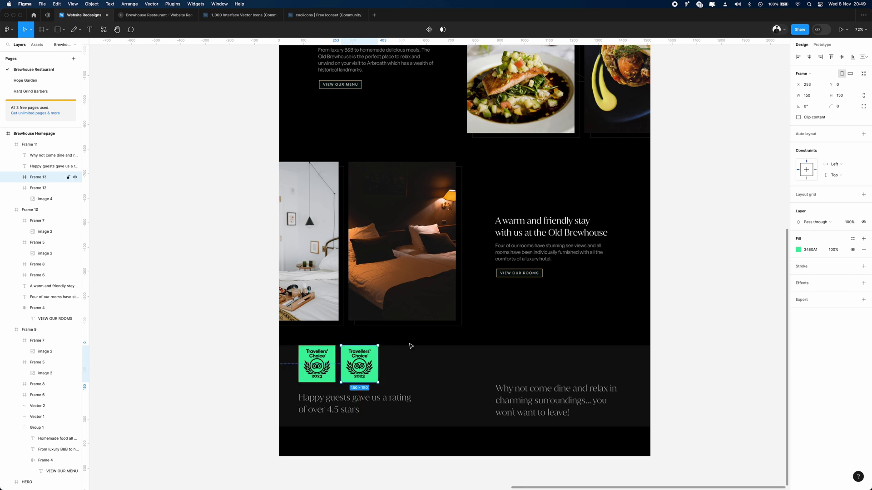
click(398, 484)
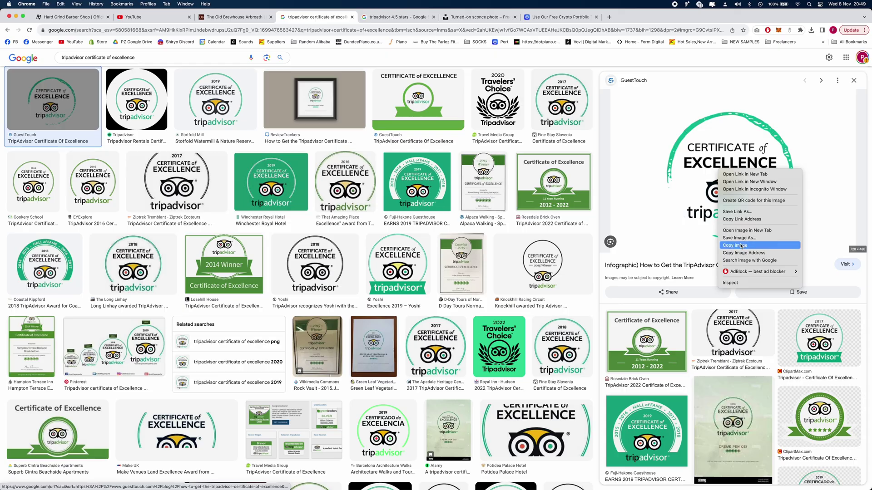
click(743, 245)
click(279, 485)
key(super+v)
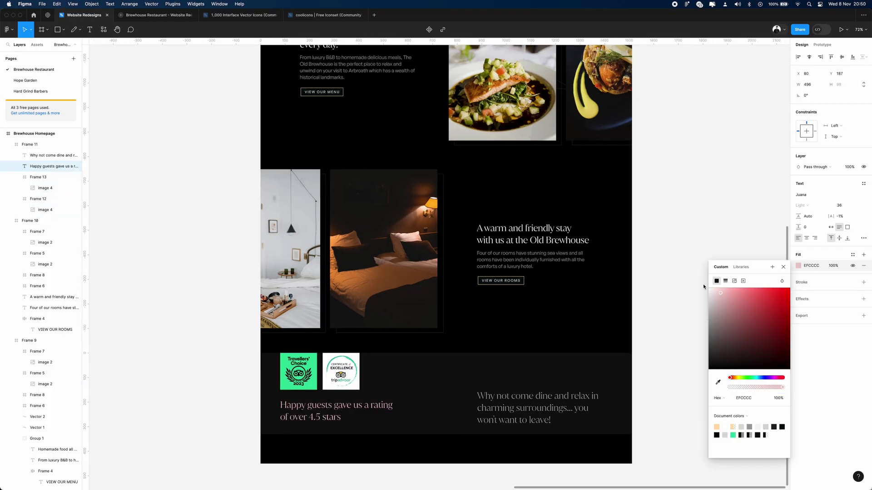
- Try a white FFFFFF fill on the footer rating text in both badges
key(Return)
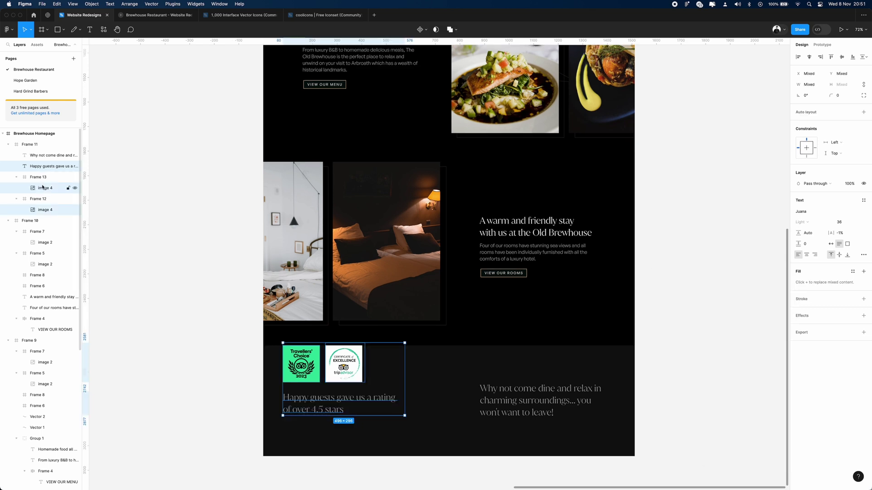
super+click(43, 198)
super+click(43, 178)
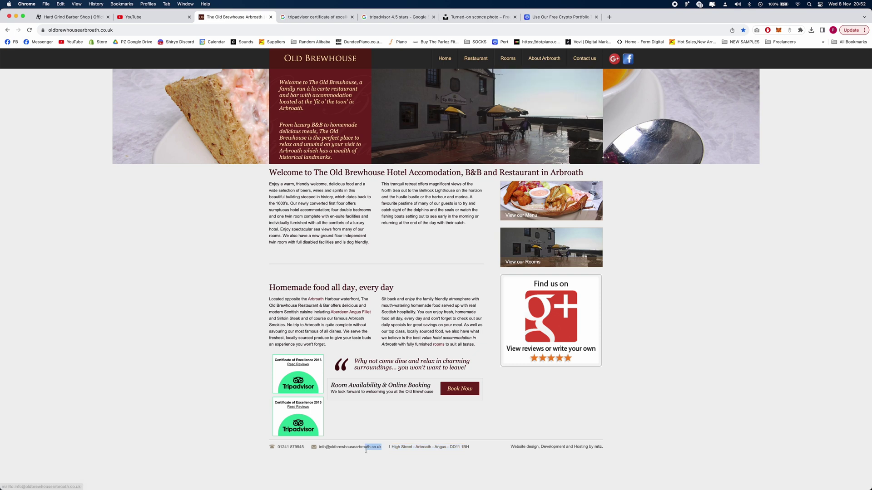
- Copy the footer address from the old website in Chrome and return to Figma
triple_click(444, 447)
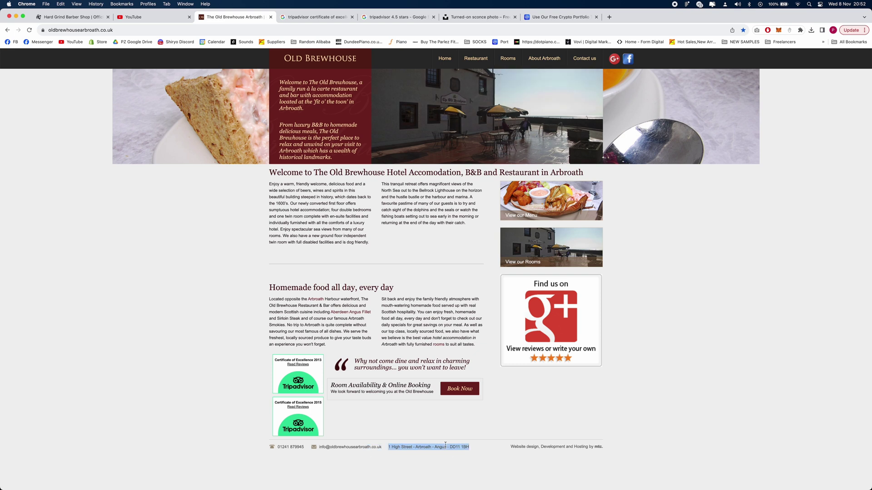
key(super+c)
click(485, 474)
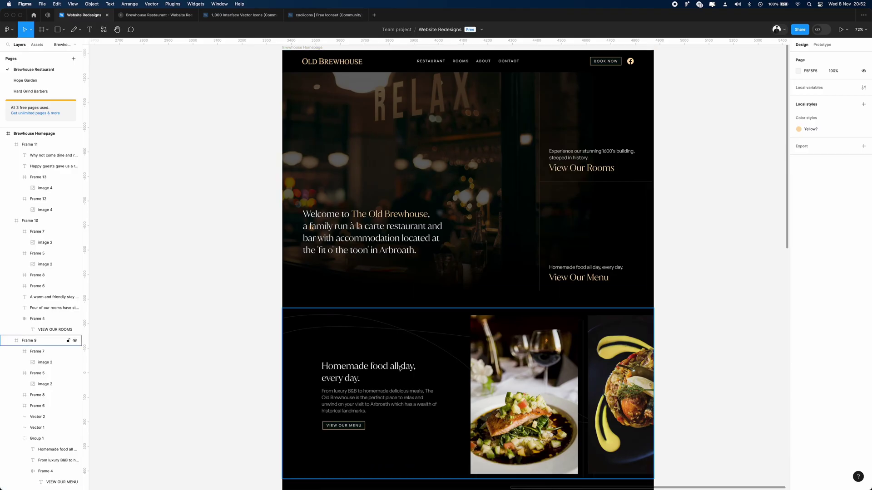
- Duplicate the intro text, paste in the address and add a 'How to find us' heading
click(389, 406)
drag(403, 405, 402, 300)
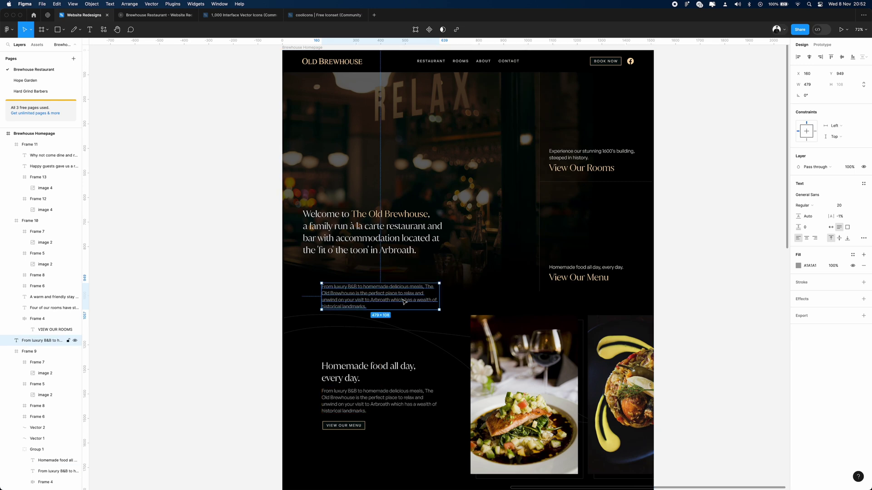
key(super+v)
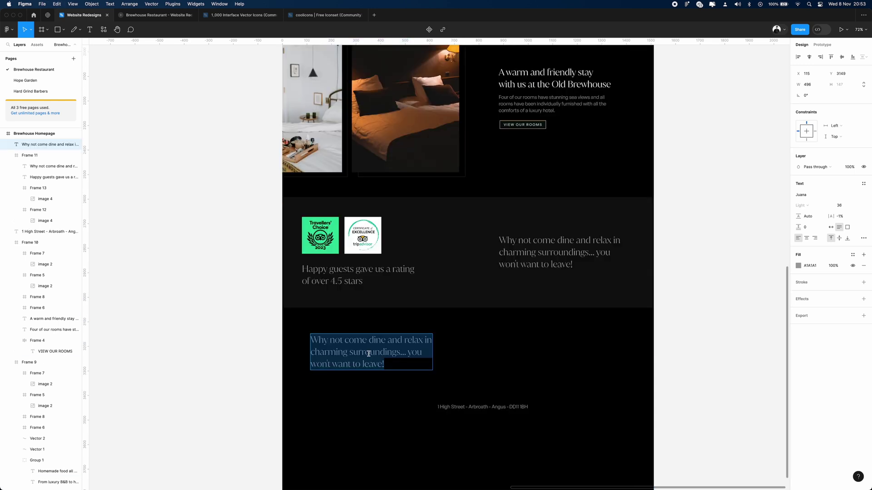
text(How to find us)
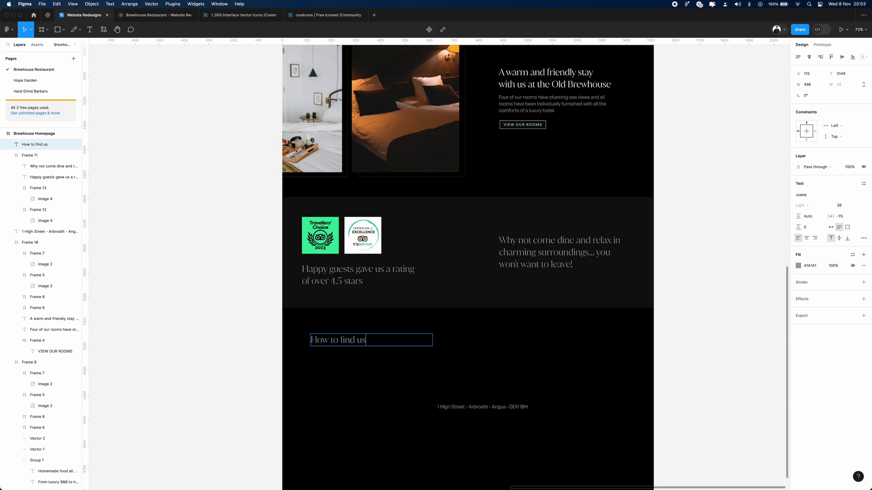
key(Escape)
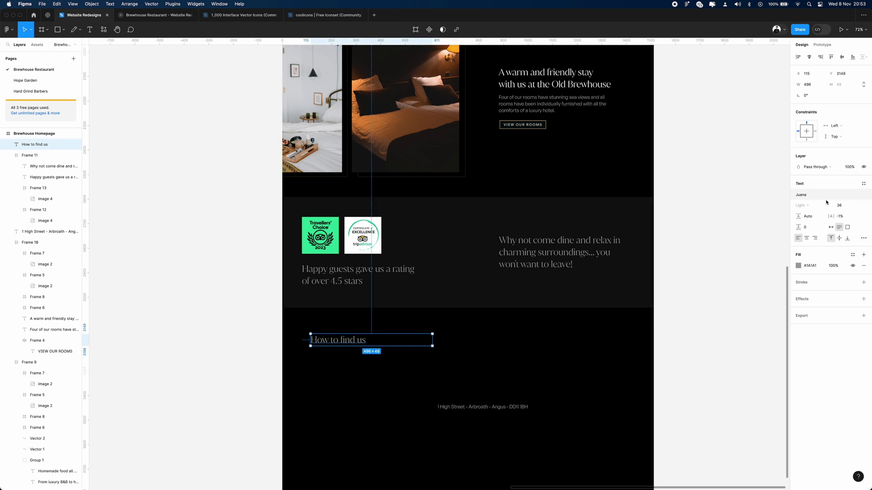
- Draw a new 1512 × 806 footer frame below the review band
click(796, 267)
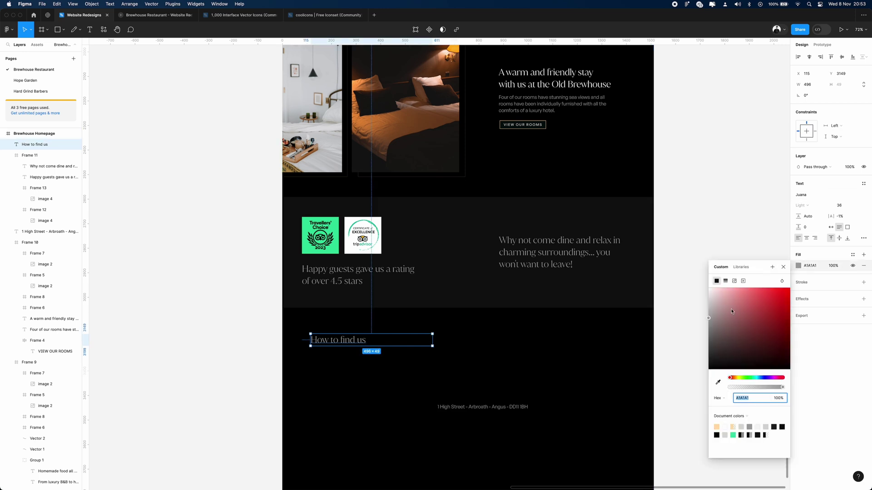
key(Escape)
key(Escape)
scroll(520, 365, up, 1)
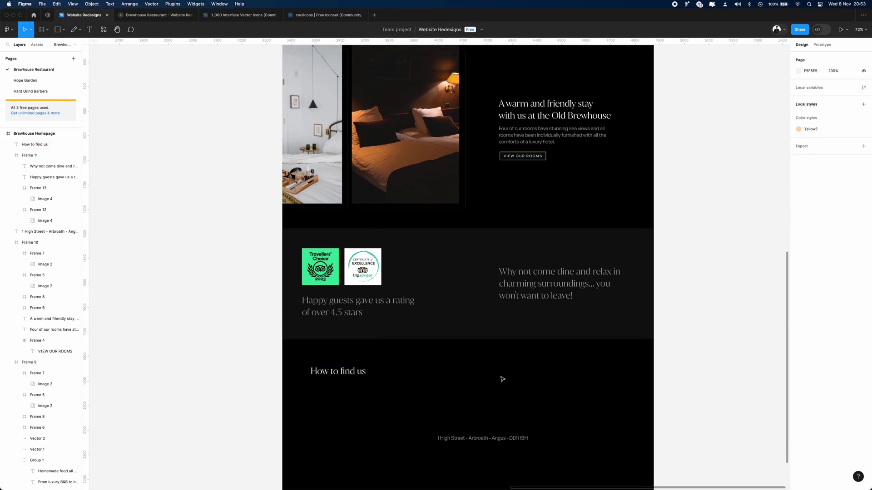
scroll(502, 375, down, 3)
key(f)
drag(282, 239, 655, 438)
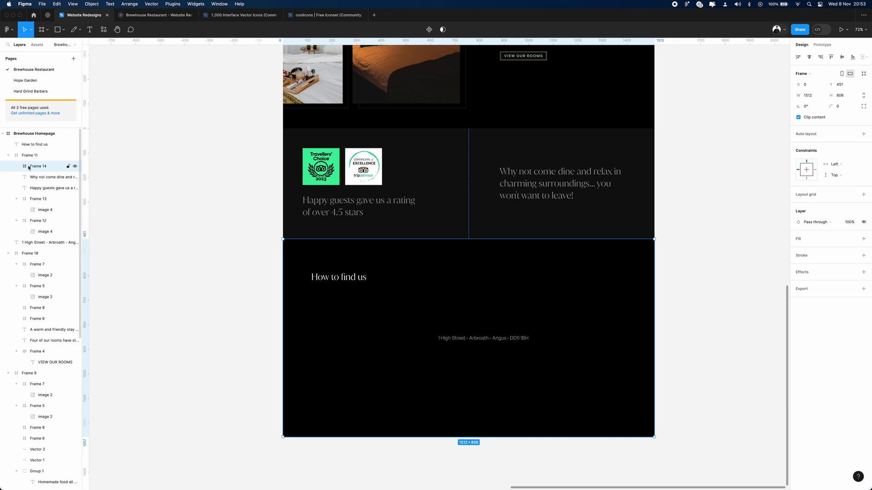
- Move the 'How to find us' heading into Frame 14 and make Frame 14 top-level
drag(35, 147, 37, 169)
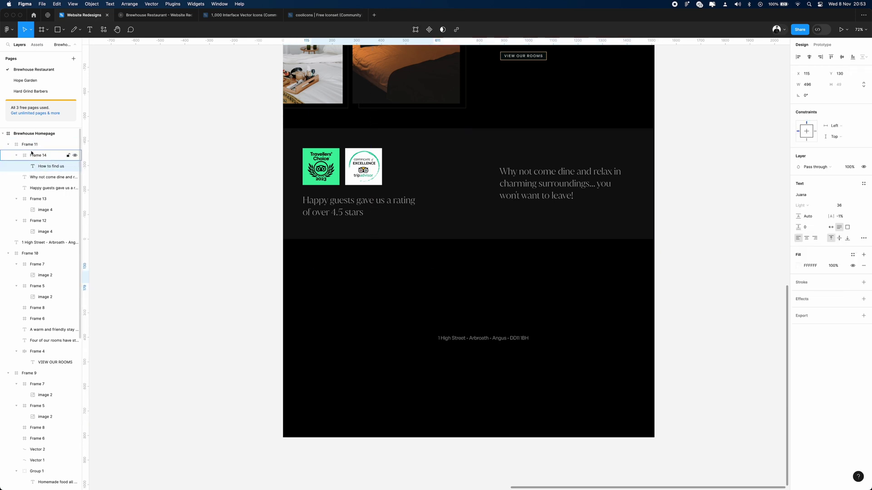
click(32, 154)
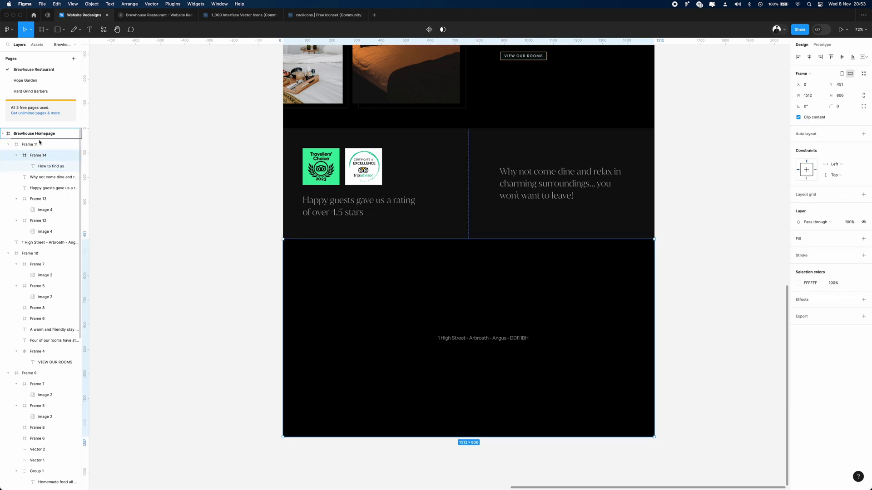
drag(39, 142, 39, 140)
- Draw Frame 15 over the footer's right side and copy a dark map image
key(f)
mouse_move(653, 239)
mouse_down()
mouse_move(416, 355)
mouse_move(397, 434)
mouse_up()
key(ctrl+g)
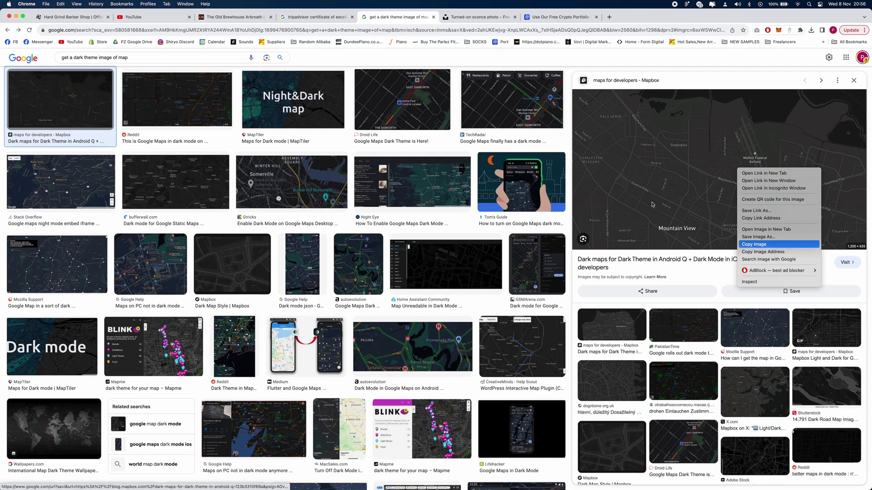
click(779, 248)
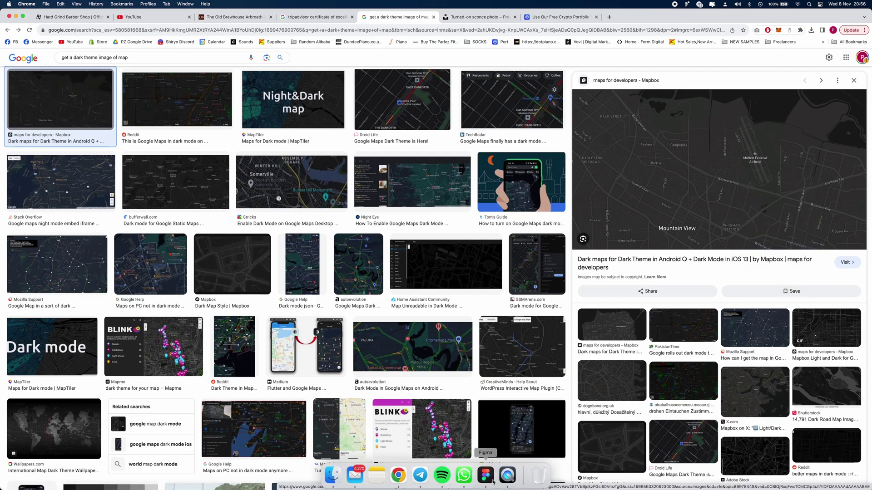
click(493, 481)
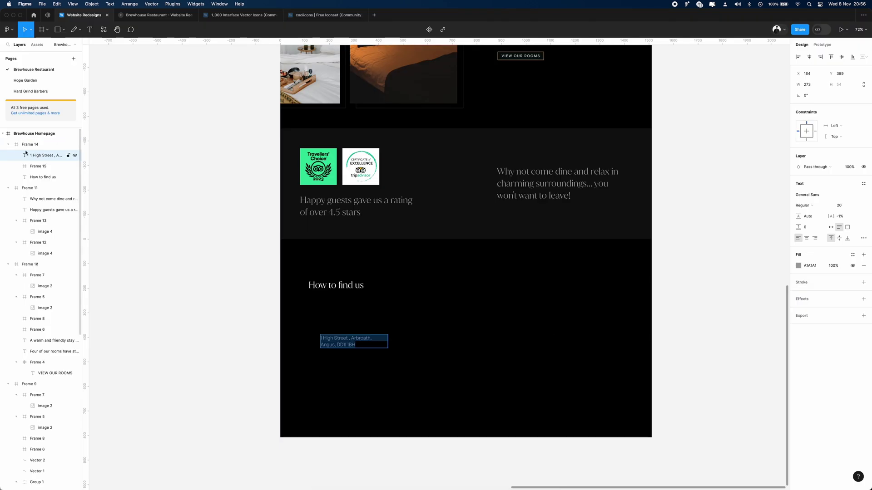
- Paste the dark map into Frame 15, enlarge it, and crop the frame to the footer's right half
click(42, 167)
key(super+v)
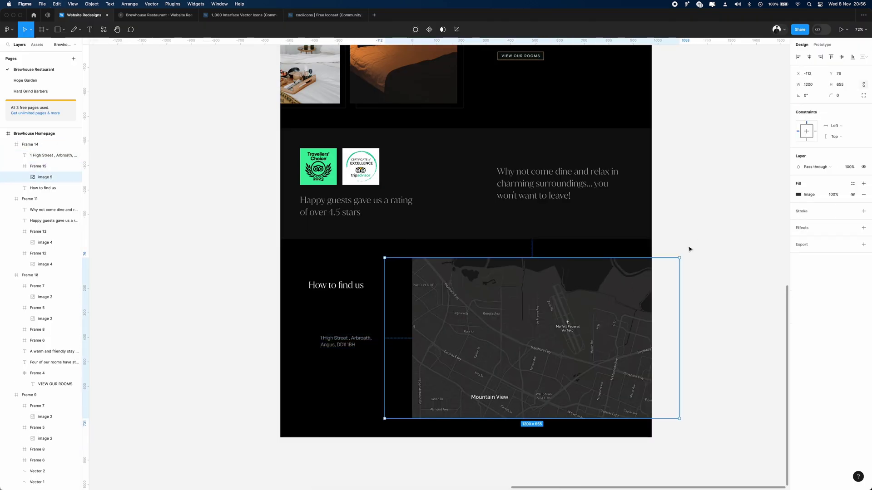
drag(679, 258, 716, 238)
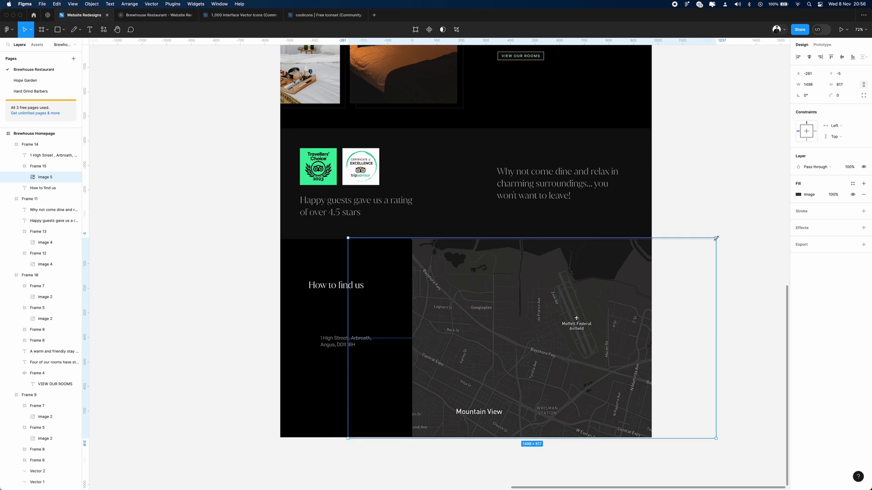
drag(412, 279, 466, 278)
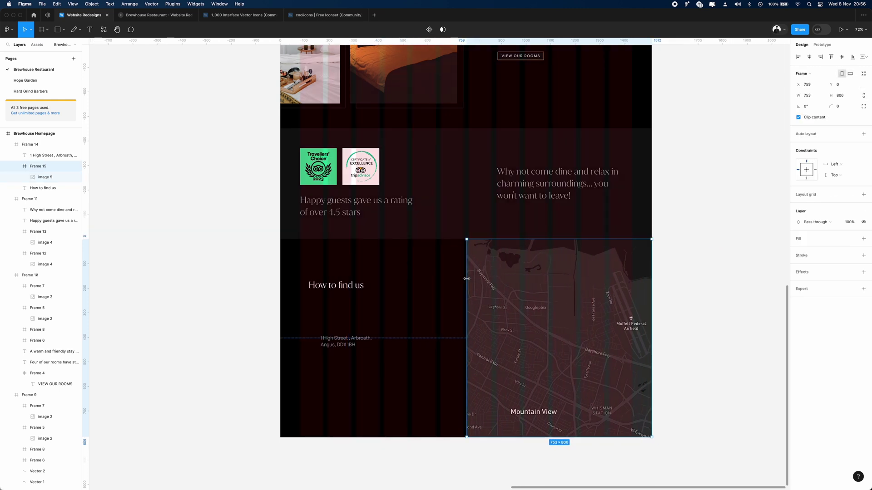
double_click(576, 284)
drag(608, 299, 588, 299)
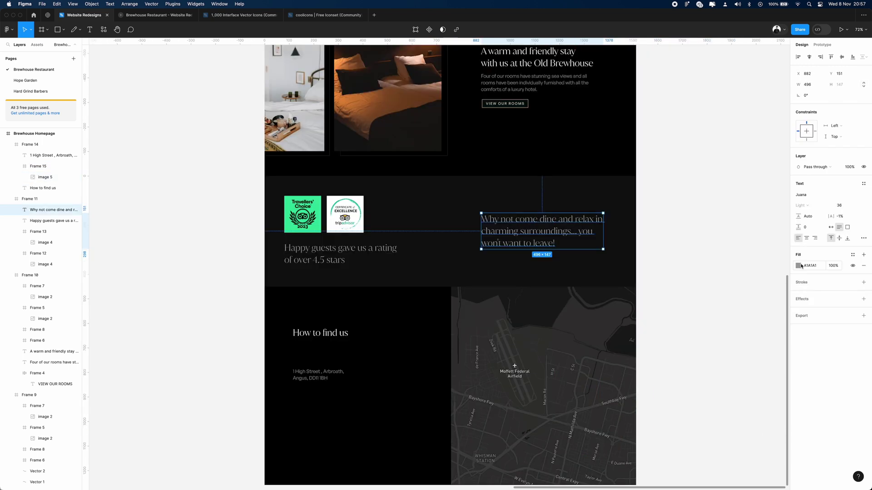
- Duplicate the address text below itself and turn the copy into the email line
click(798, 266)
click(716, 200)
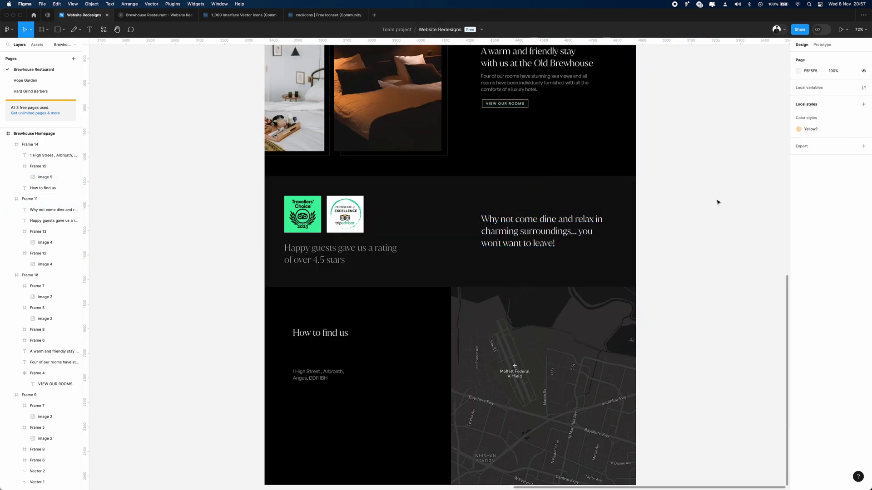
scroll(716, 200, left, 3)
click(336, 373)
alt+drag(335, 374, 334, 397)
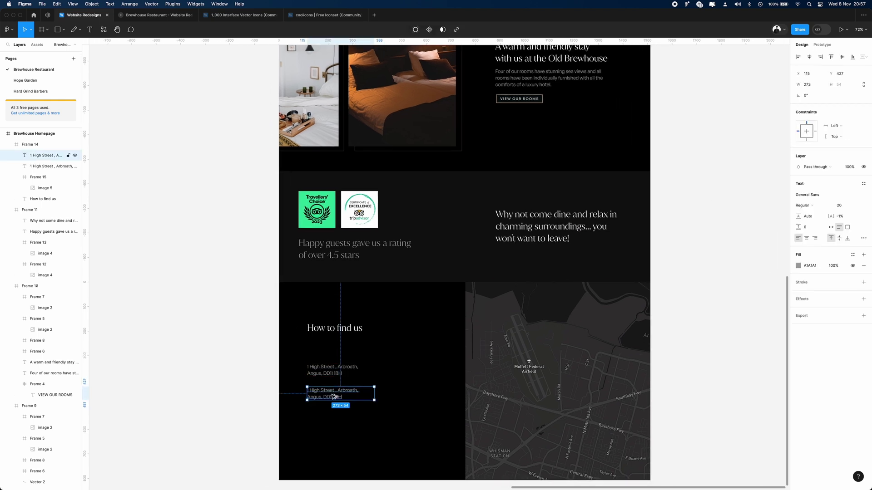
double_click(331, 394)
key(super+v)
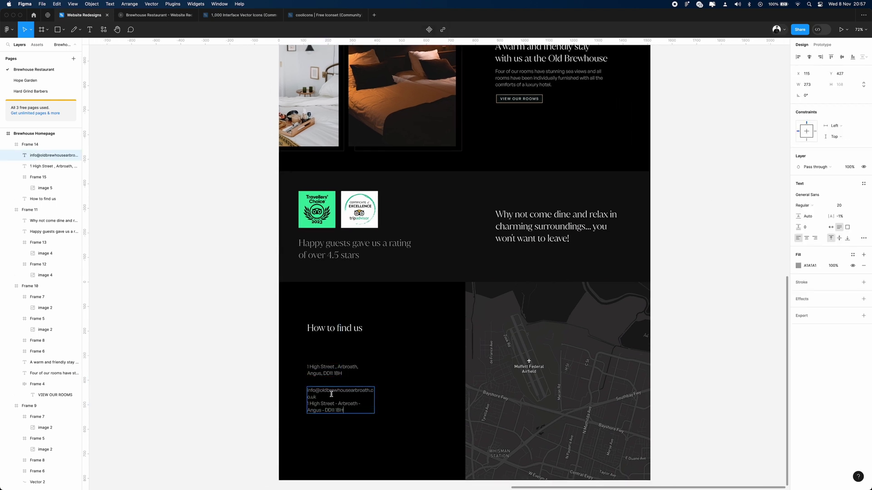
drag(326, 408, 308, 404)
key(BackSpace)
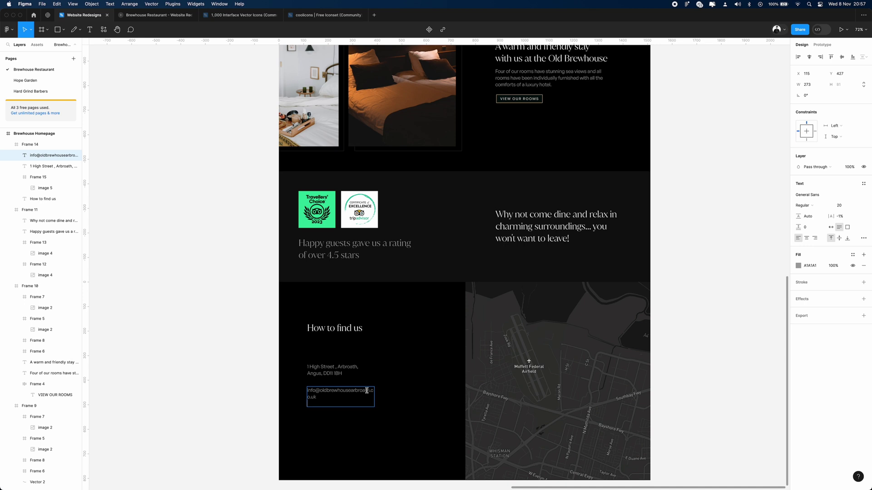
key(Escape)
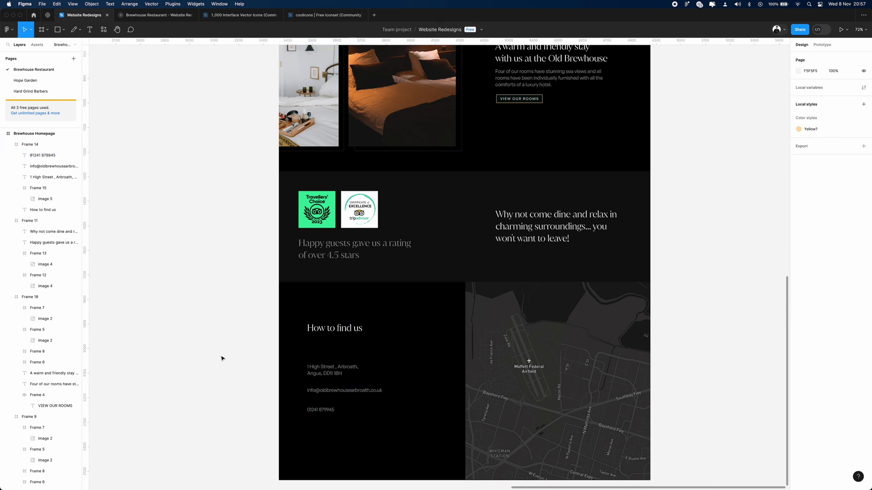
- Set the contact texts to size 29 and give the email the Yellow? colour style
scroll(219, 358, right, 2)
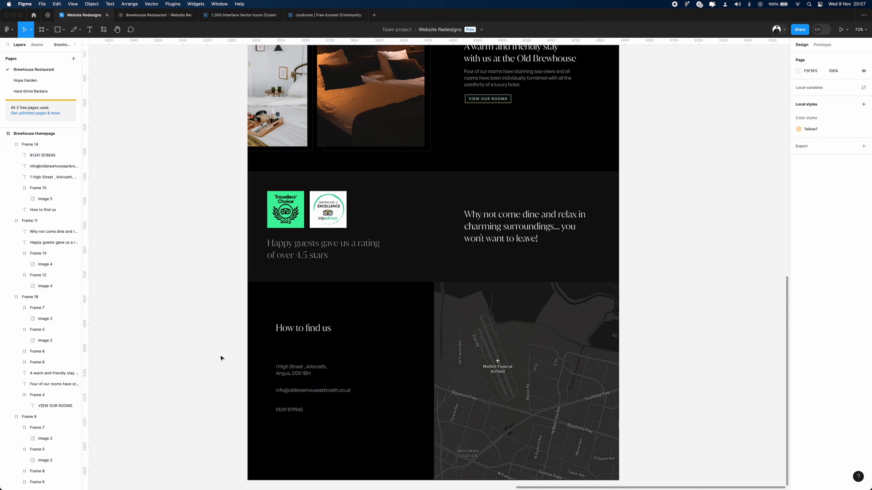
click(848, 224)
text(30)
key(Return)
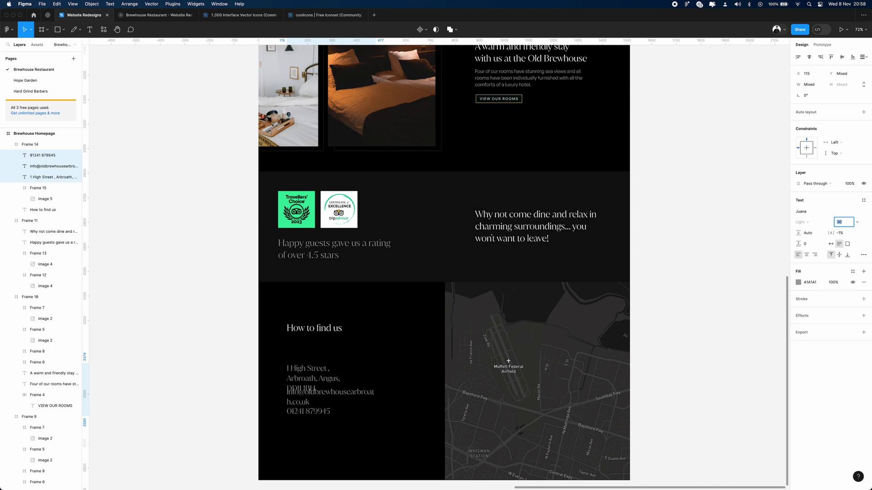
key(Down)
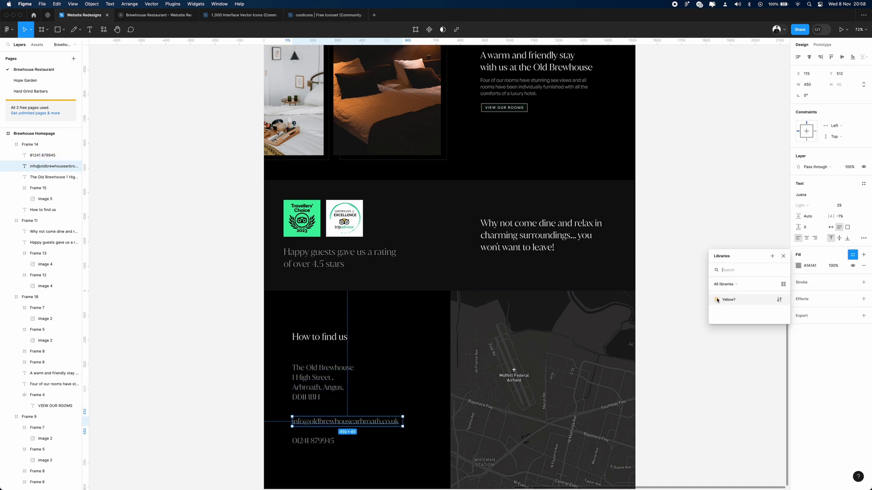
click(726, 299)
click(709, 254)
- Lengthen the Brewhouse Homepage frame and paste the logo below the map
scroll(539, 383, down, 3)
drag(427, 352, 420, 472)
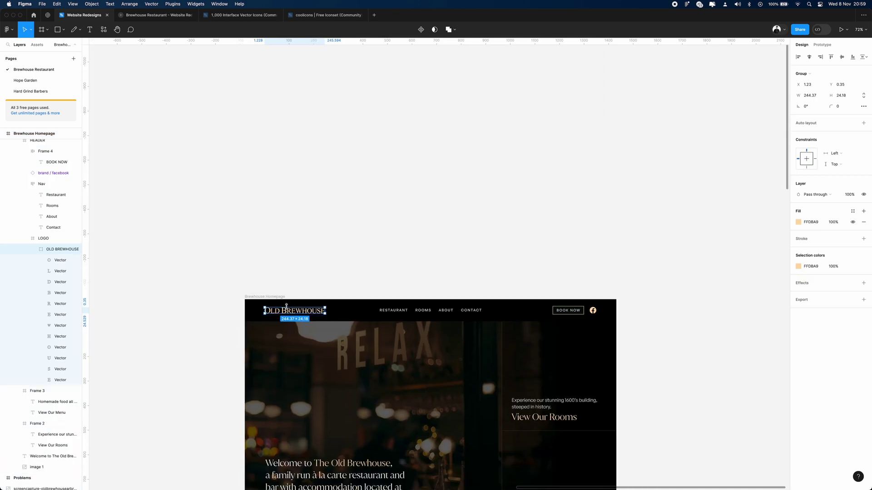
click(278, 296)
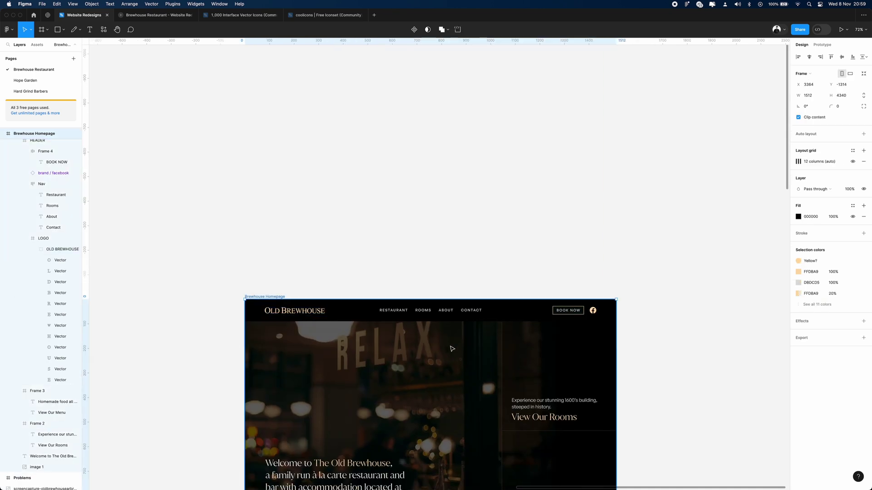
scroll(451, 349, down, 18)
scroll(452, 349, down, 3)
key(ctrl+v)
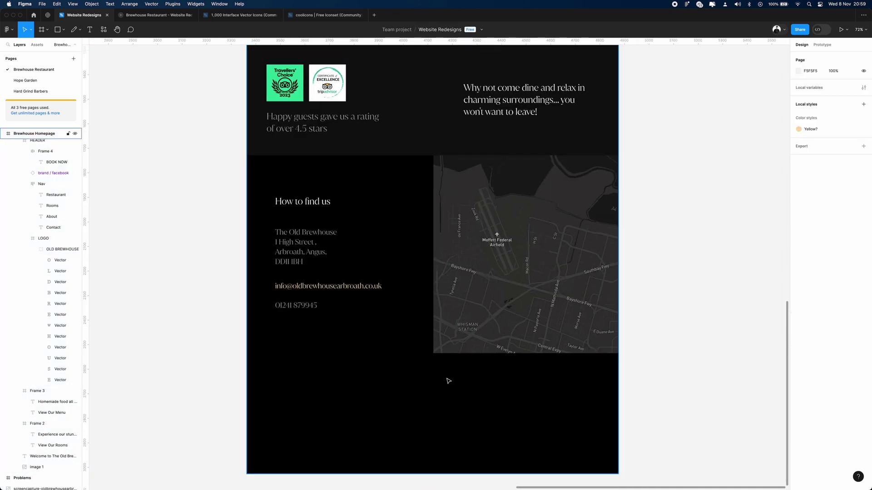
drag(440, 265, 447, 370)
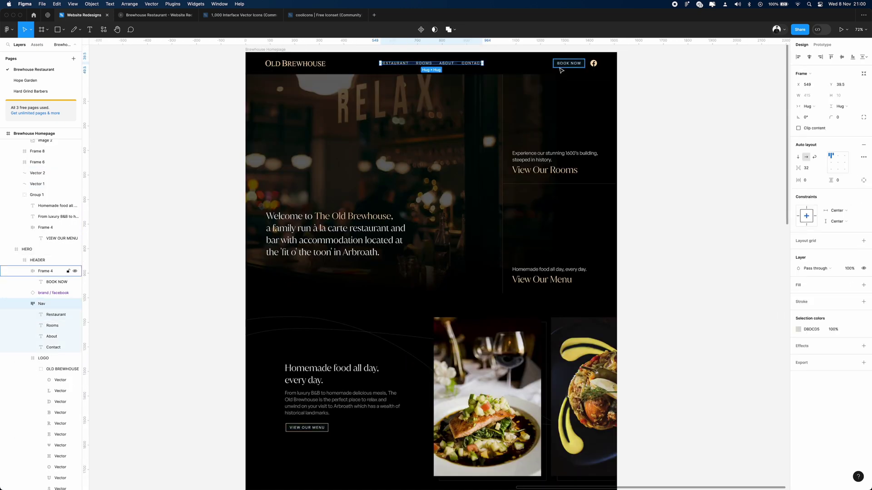
- Place copies of the nav links, BOOK NOW button and Facebook icon beside the footer logo
shift+click(567, 66)
shift+click(593, 63)
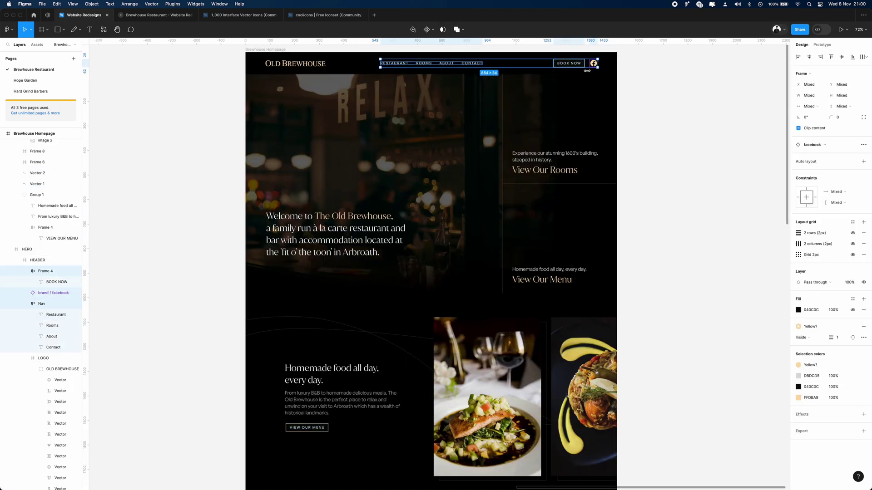
scroll(472, 280, down, 20)
scroll(473, 283, down, 3)
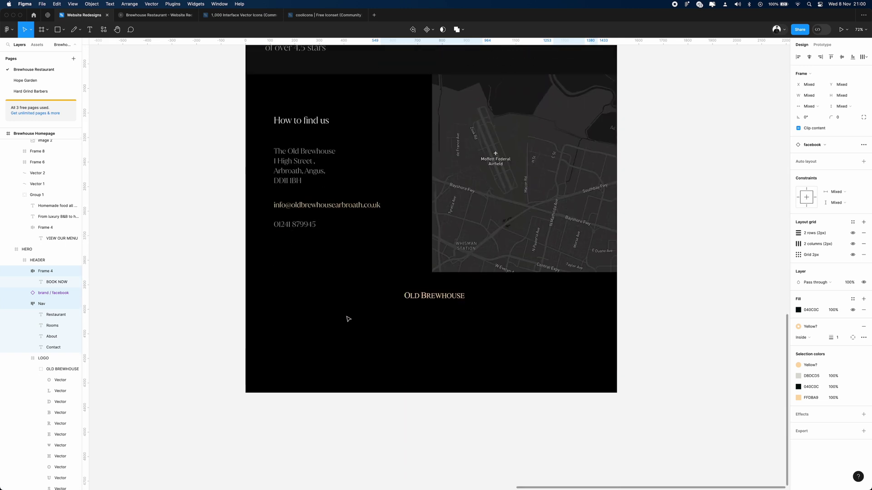
click(349, 318)
key(super+v)
drag(389, 265, 452, 297)
- Nudge the footer logo left and wrap the footer row in a new 1512 × 257 frame
click(76, 235)
key(shift+Left)
key(shift+Left)
key(shift+Left)
key(shift+Left)
key(shift+Left)
key(shift+Left)
key(shift+Left)
key(shift+Left)
key(shift+Left)
key(shift+Left)
key(shift+Left)
key(shift+Left)
key(shift+Left)
key(shift+Left)
key(shift+Left)
key(shift+Left)
key(shift+Left)
key(shift+Left)
key(shift+Left)
key(shift+Left)
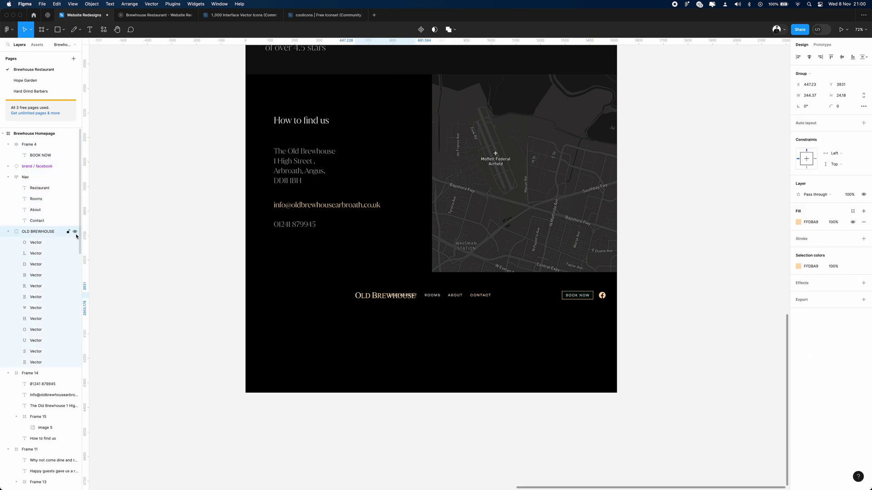
key(shift+Left)
key(shift+Left)
key(shift+Left)
key(shift+Left)
key(shift+Left)
key(shift+Left)
key(shift+Left)
key(shift+Left)
key(shift+Left)
key(shift+Left)
key(shift+Left)
key(shift+Left)
key(shift+Left)
key(shift+Left)
key(shift+Left)
key(shift+Left)
key(shift+Left)
key(shift+Left)
key(shift+Left)
key(shift+Left)
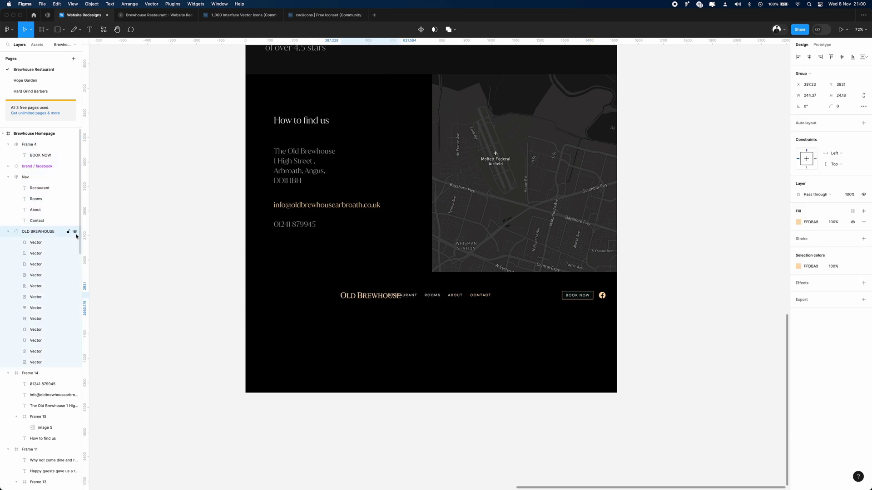
key(shift+Left)
key(shift+Left)
key(shift+Left)
key(shift+Left)
key(shift+Left)
key(shift+Left)
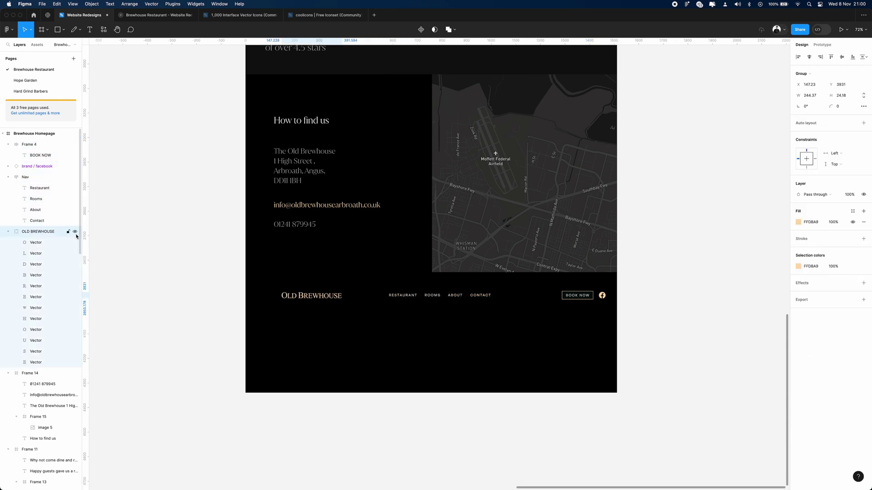
key(shift+Left)
key(shift+Left)
key(shift+Left)
key(shift+Left)
key(f)
drag(246, 274, 617, 339)
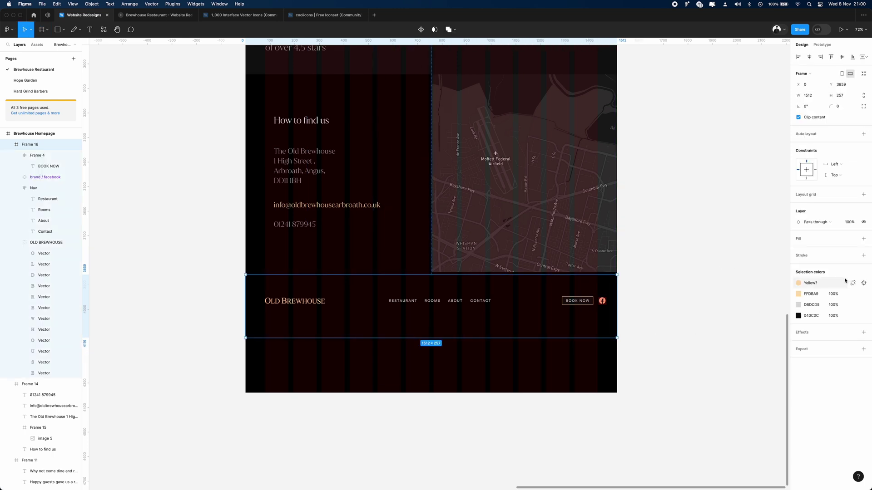
- Fill the footer frame with the ratings band's dark grey 0E0E0E and hide layout grids
click(802, 240)
click(799, 250)
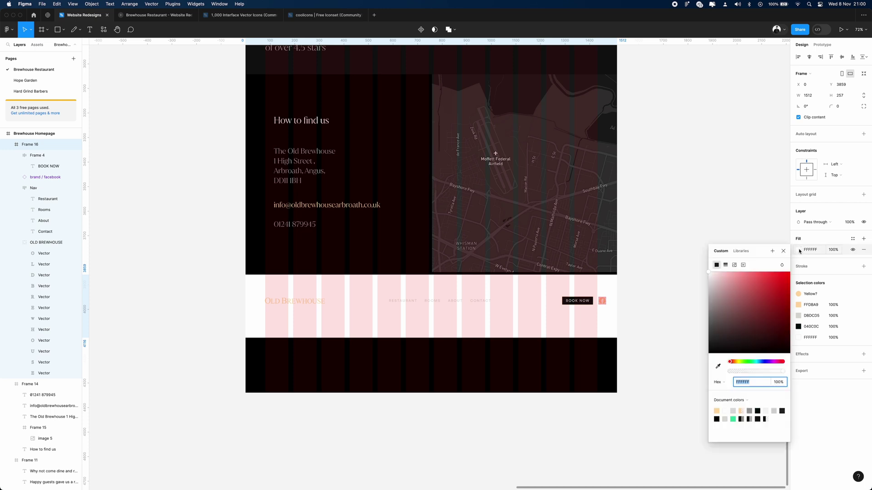
click(718, 367)
scroll(391, 118, up, 3)
click(404, 112)
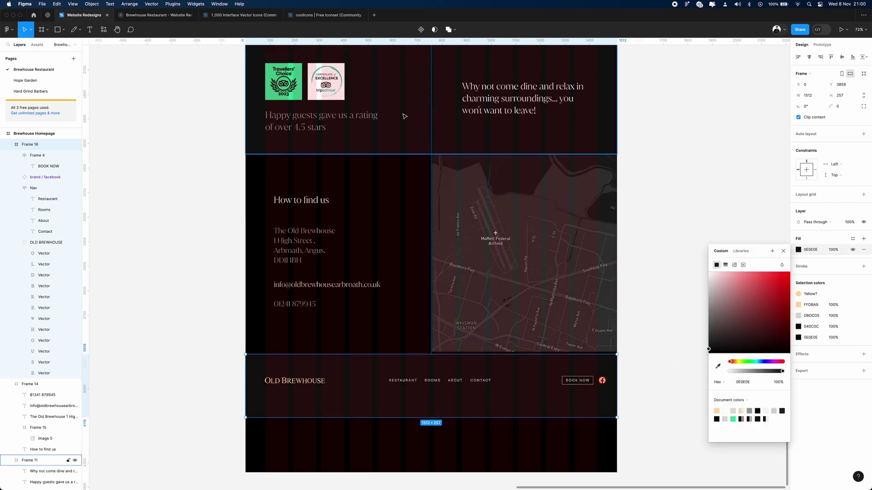
key(ctrl+g)
- Nudge the footer up under the map, centre its row, and end the page at 1512 × 4106
click(649, 156)
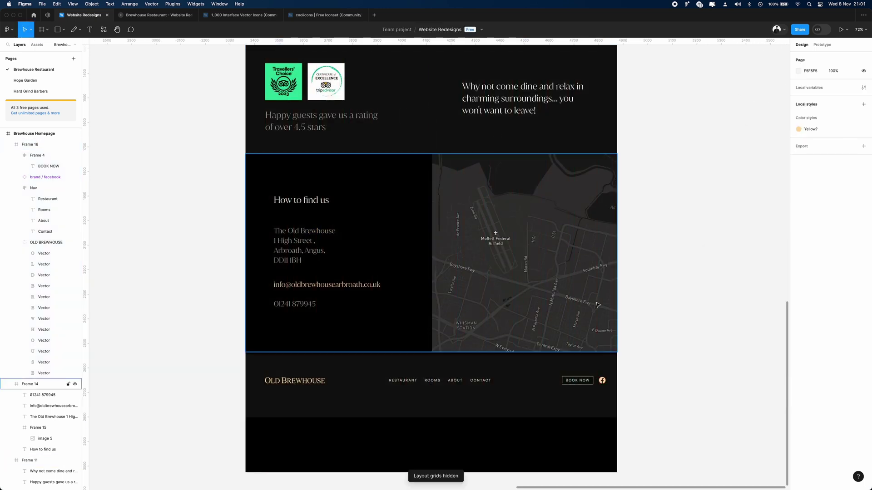
click(516, 402)
key(shift+Up)
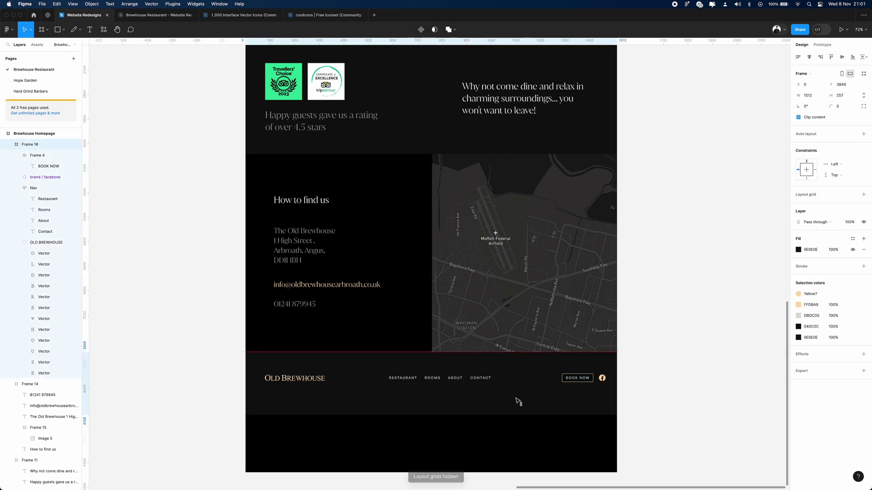
click(679, 325)
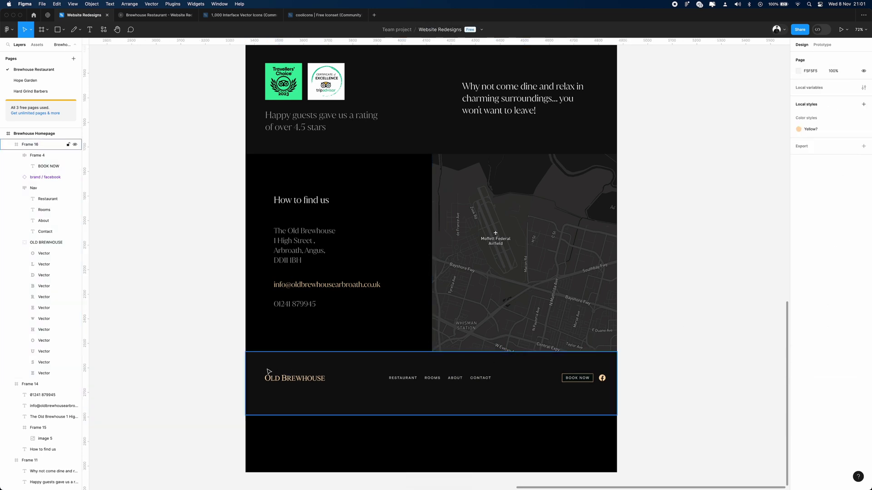
drag(268, 372, 603, 389)
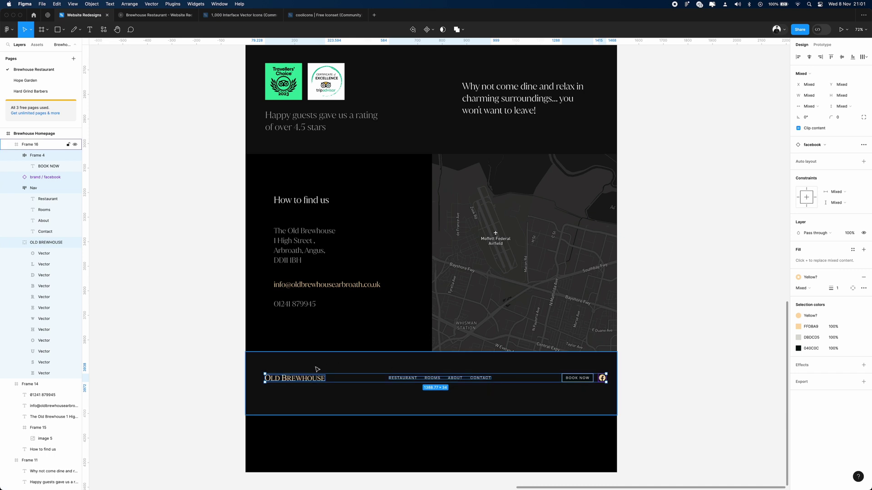
drag(309, 379, 312, 386)
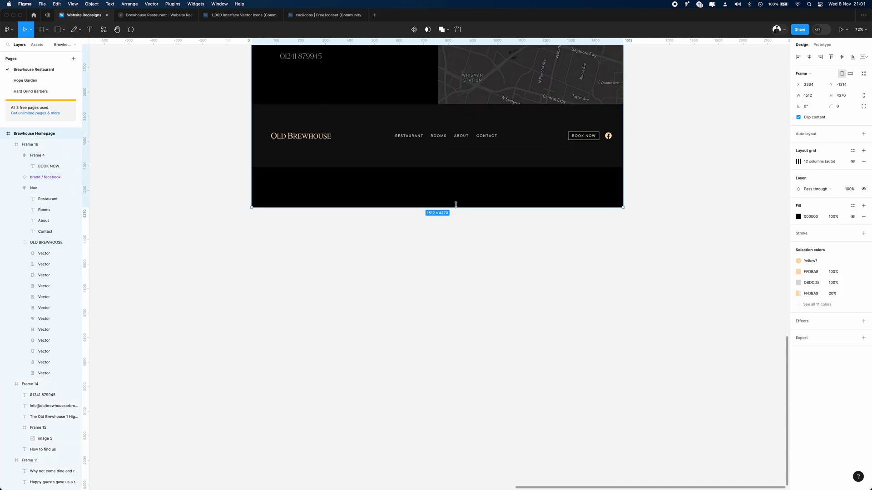
drag(456, 203, 460, 168)
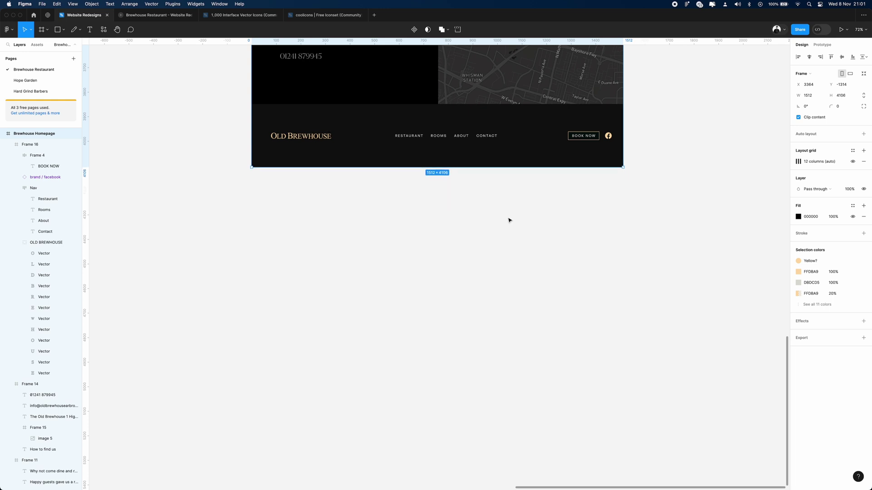
scroll(508, 221, up, 6)
click(571, 350)
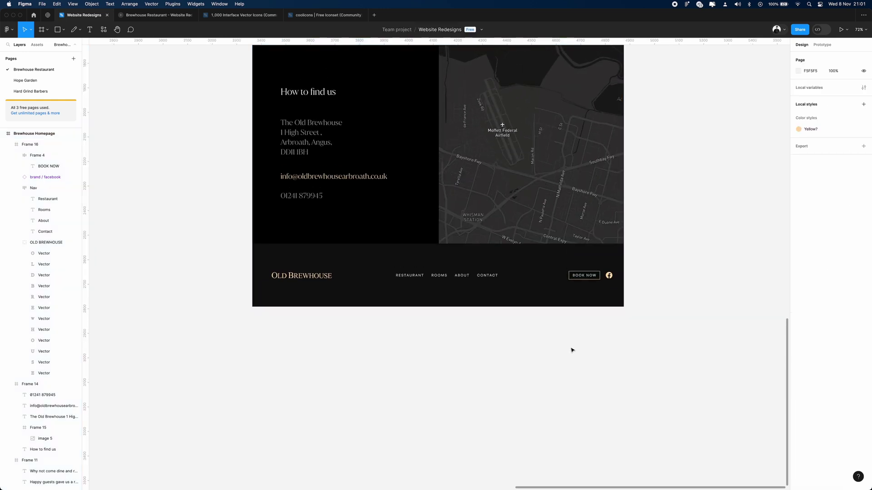
scroll(410, 305, up, 7)
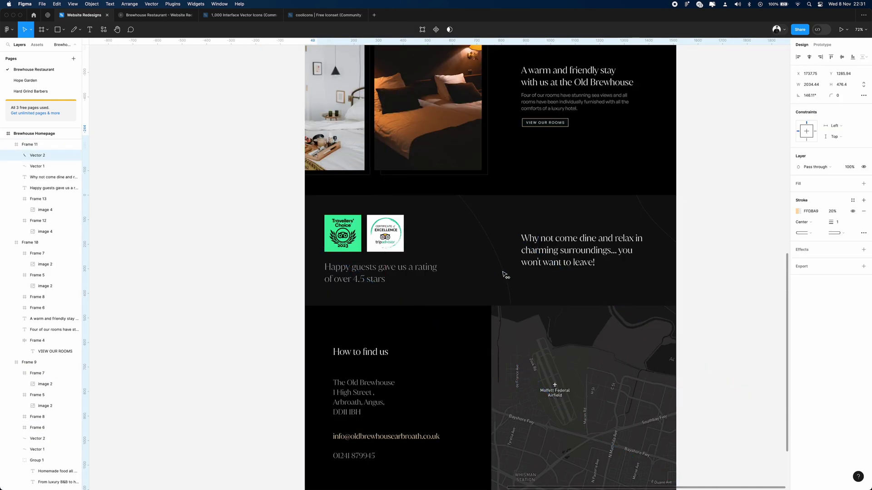
- Add rating stars below the rating text and recolour the quote mark dark grey #323232
drag(333, 403, 341, 408)
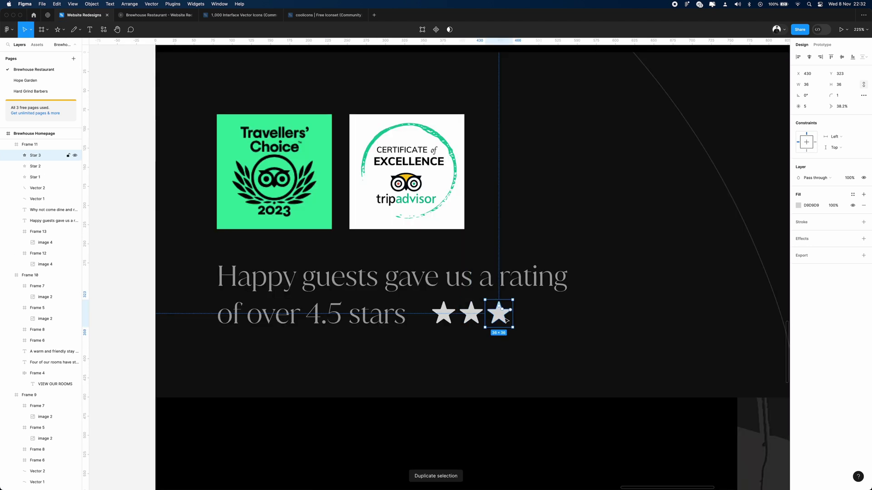
key(super+d)
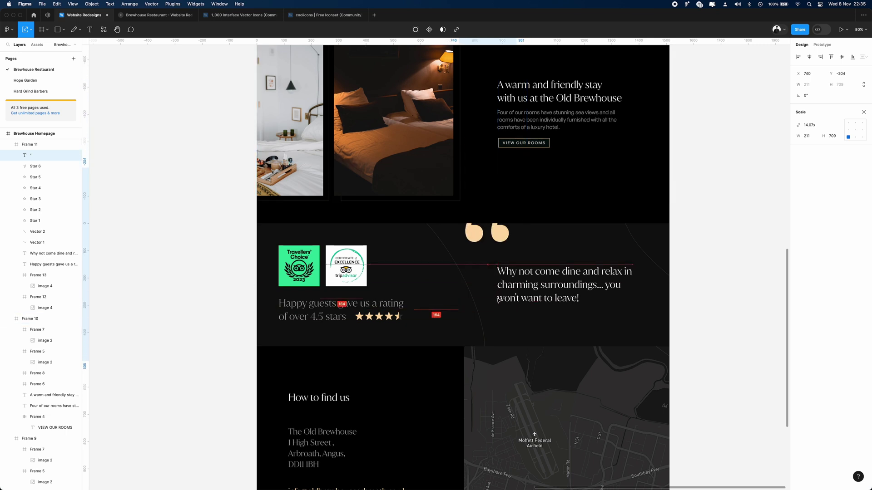
drag(498, 300, 498, 305)
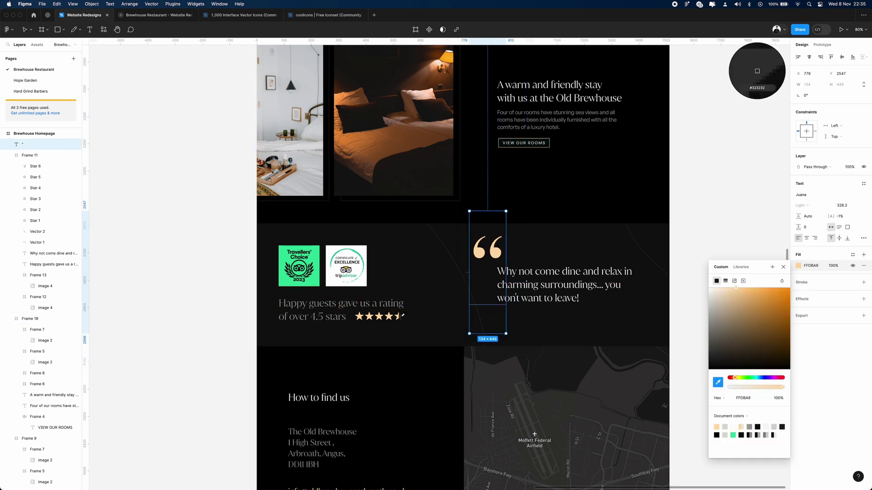
click(757, 71)
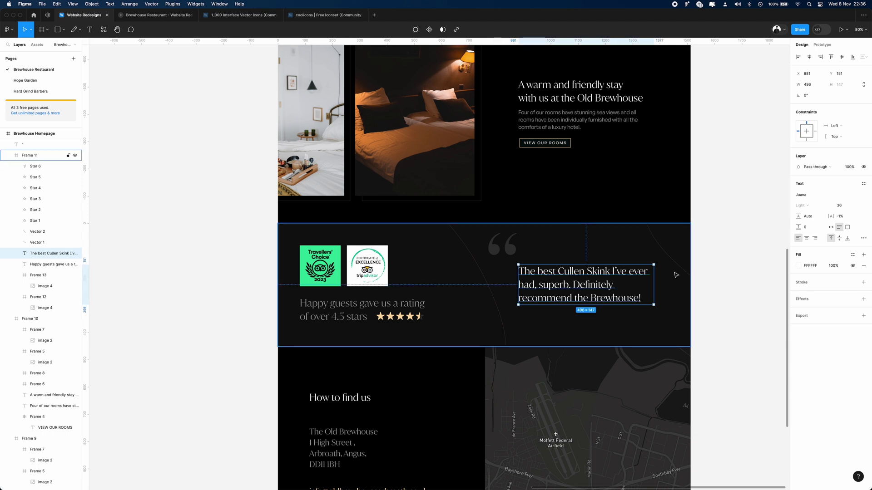
click(703, 275)
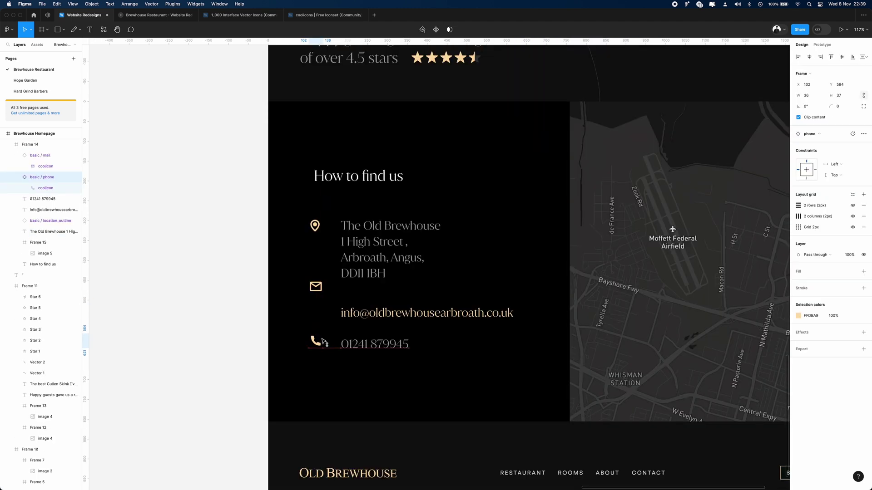
- Line up the phone icon with its number and set the contact details in General Sans
drag(318, 343, 323, 345)
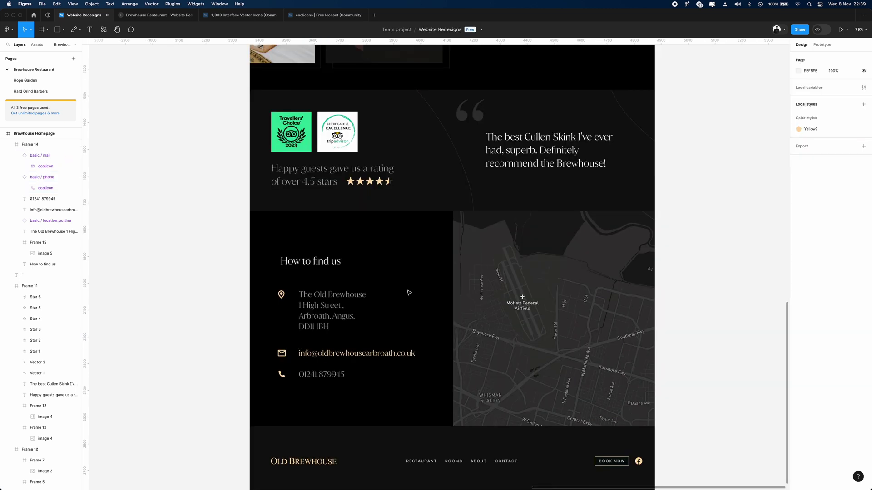
scroll(408, 293, right, 2)
scroll(408, 293, left, 2)
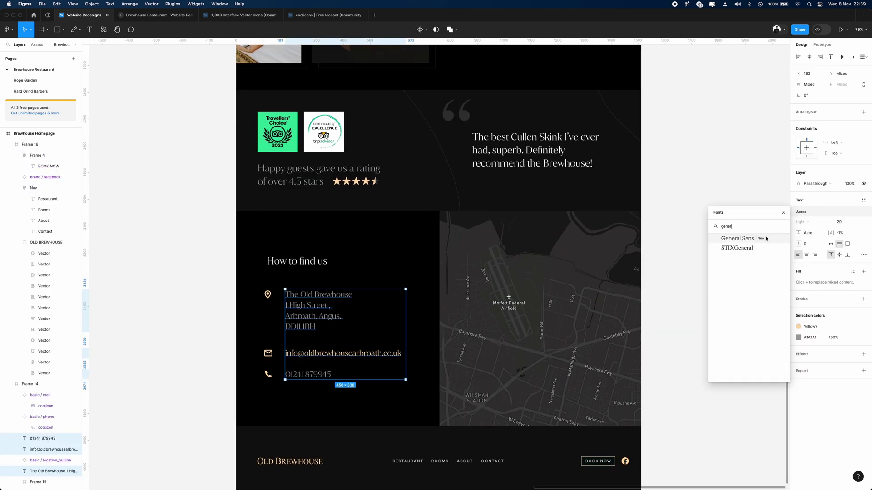
click(737, 238)
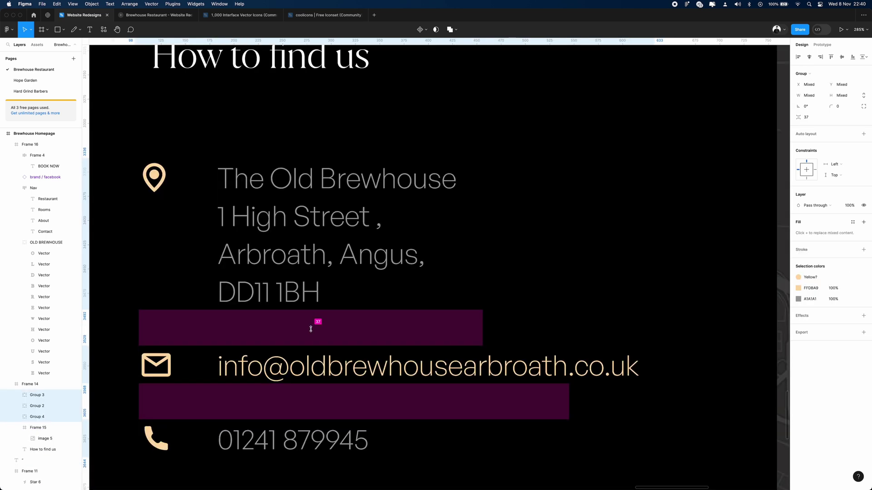
scroll(391, 326, down, 10)
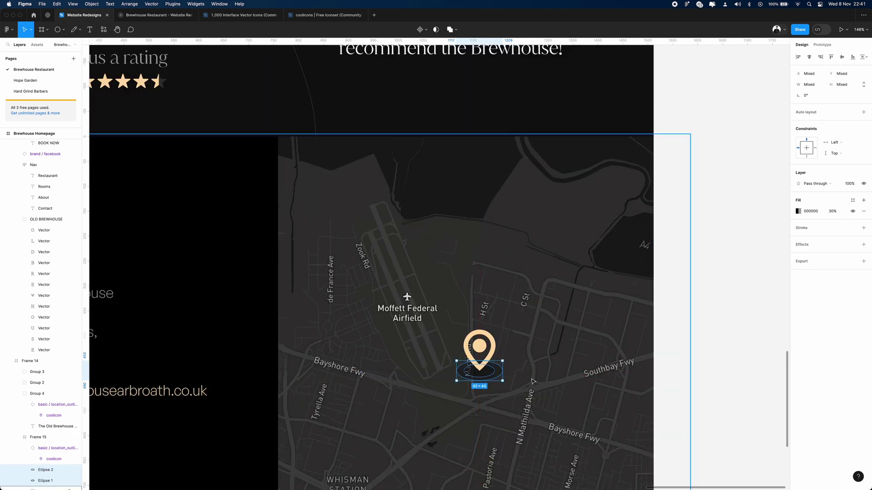
scroll(530, 372, down, 5)
- Give the VIEW OUR MENU button 32/24 auto-layout padding
click(633, 356)
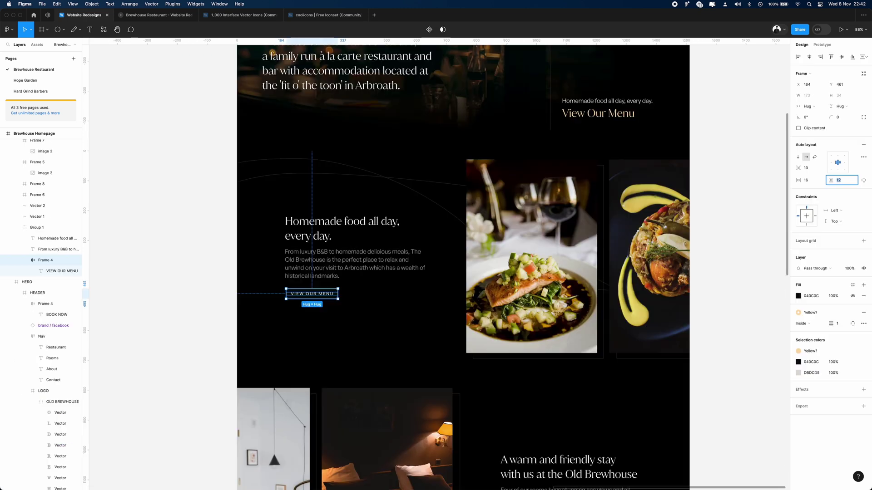
click(160, 232)
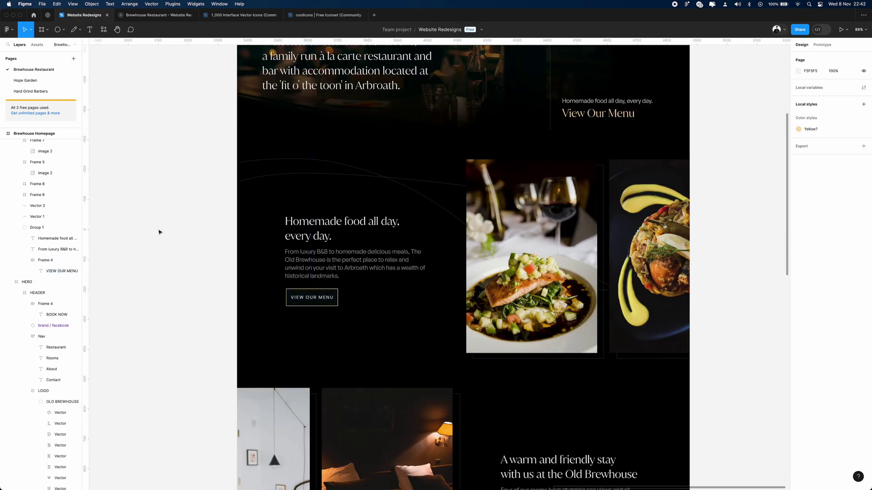
click(303, 298)
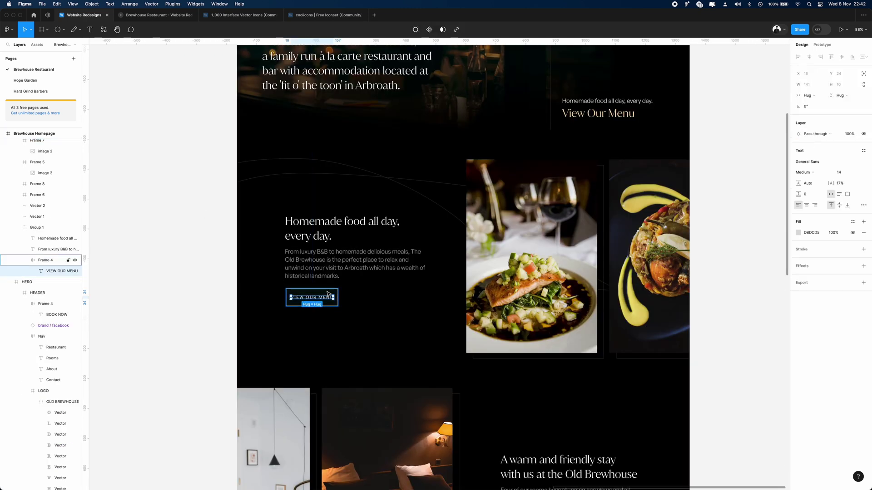
key(Escape)
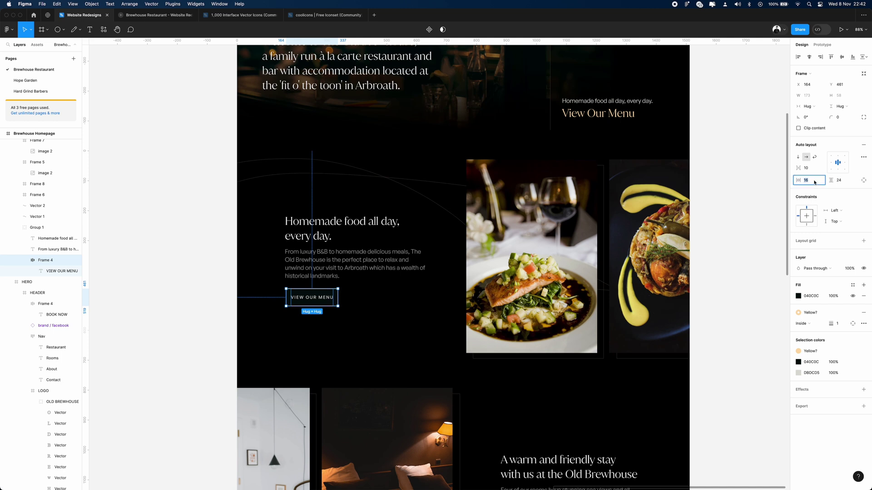
key(Return)
- Copy the VIEW OUR MENU button's properties onto the VIEW OUR ROOMS and BOOK NOW buttons
click(145, 268)
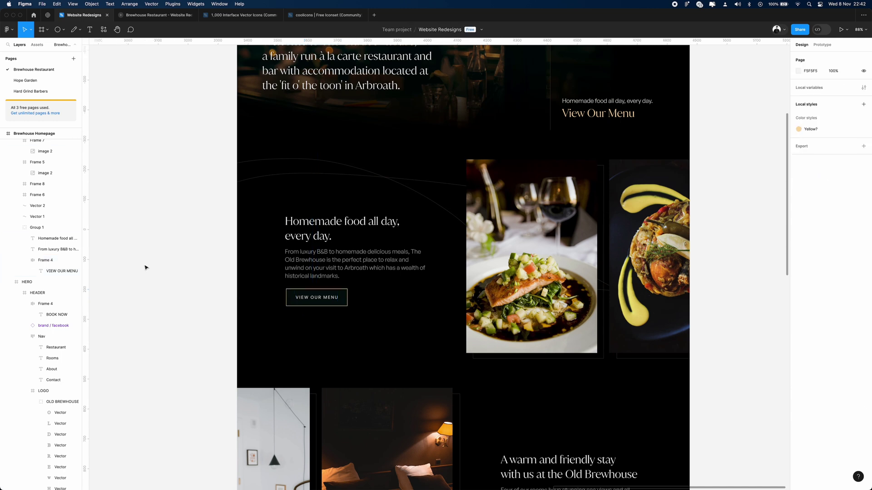
right_click(341, 297)
mouse_move(377, 297)
click(444, 335)
scroll(500, 333, down, 5)
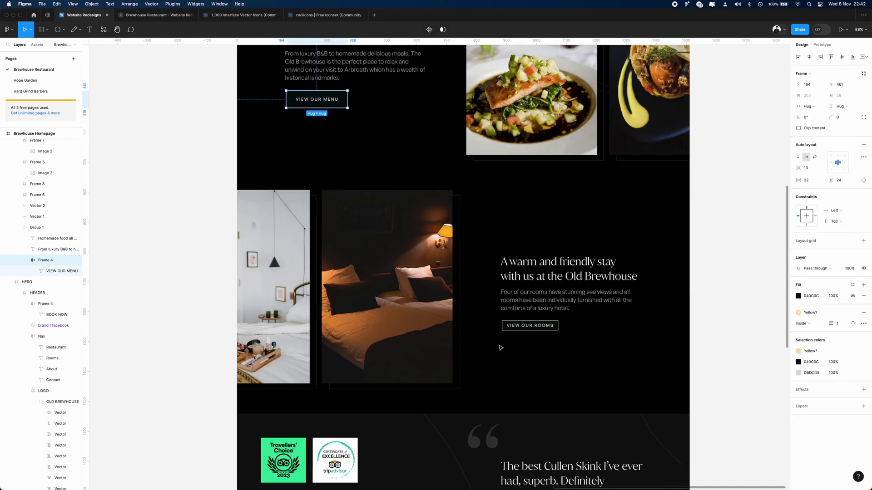
click(557, 326)
right_click(557, 325)
mouse_move(595, 302)
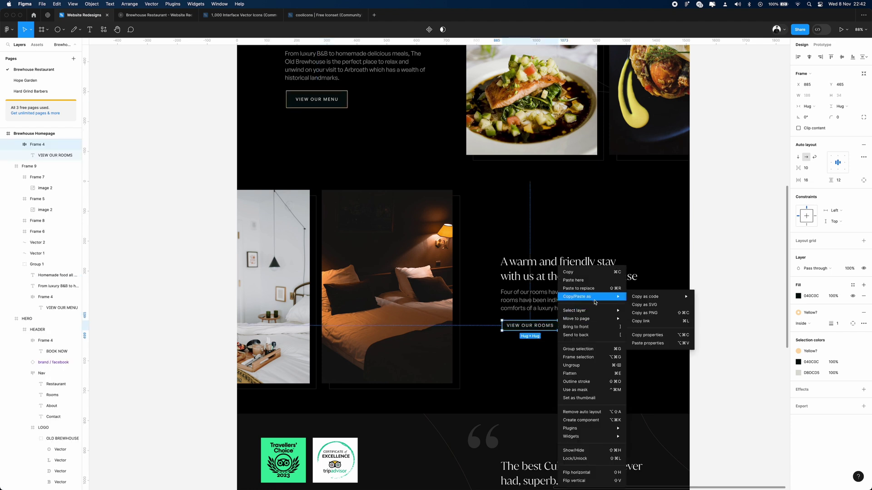
click(647, 344)
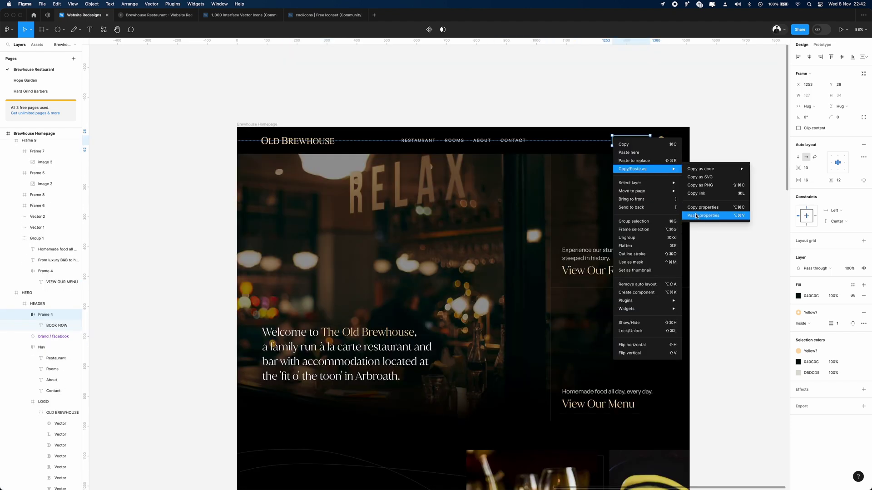
click(709, 216)
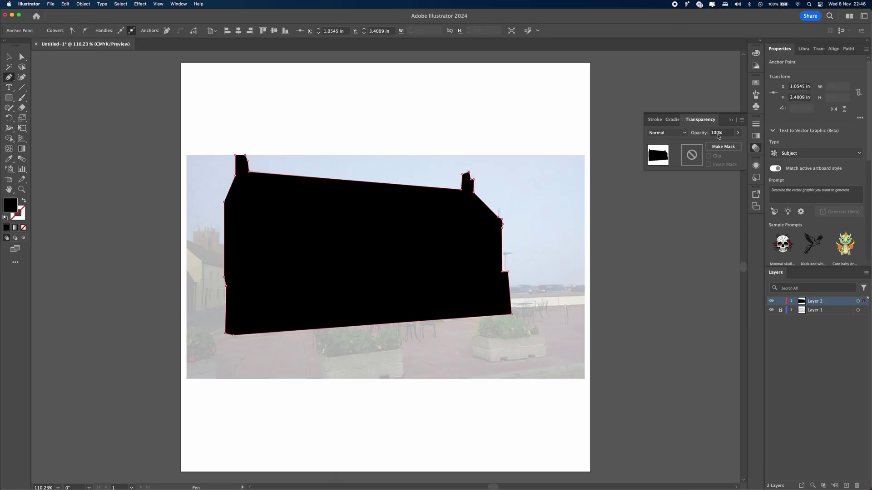
- Trace the door pane and entrance sign outlines with the Pen tool
key(super+equal)
key(super+equal)
key(super+equal)
click(382, 212)
click(434, 212)
click(434, 256)
click(383, 256)
- Outline another window and start the roof edge line, then fit the artboard in view
click(525, 204)
click(567, 204)
click(572, 277)
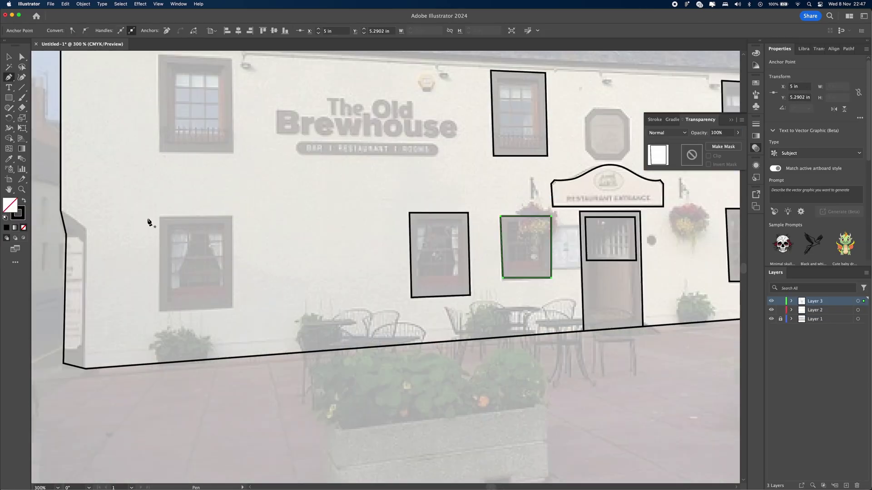
key(super+0)
scroll(427, 200, up, 5)
scroll(427, 200, down, 5)
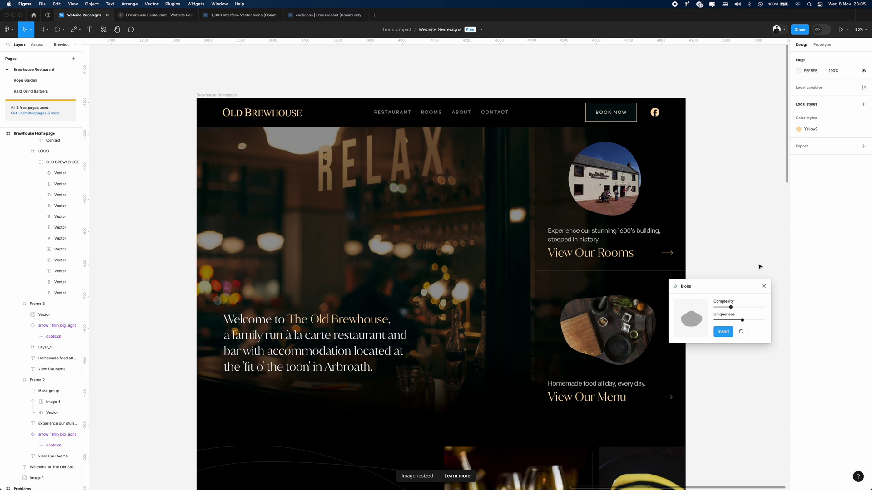
- Close the Blobs plugin and review the hero's round building photo and blob-shaped food photo
click(764, 286)
scroll(741, 228, up, 3)
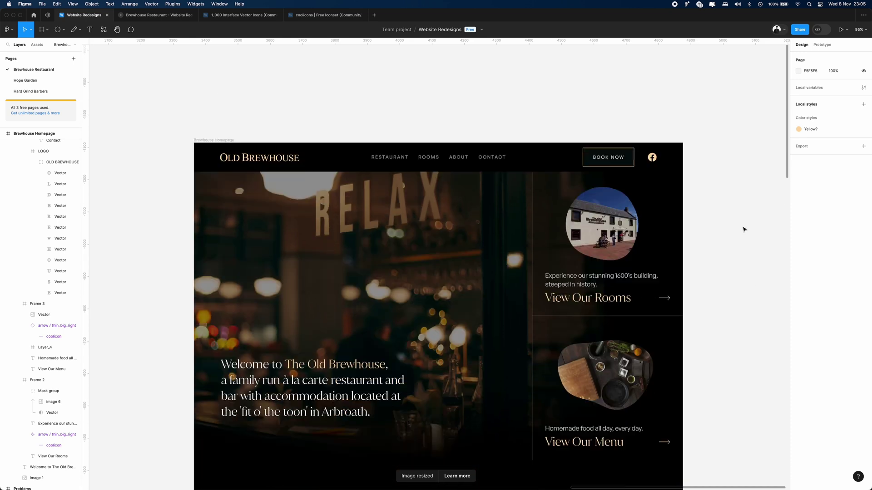
scroll(743, 229, down, 3)
scroll(743, 229, left, 1)
scroll(743, 228, left, 2)
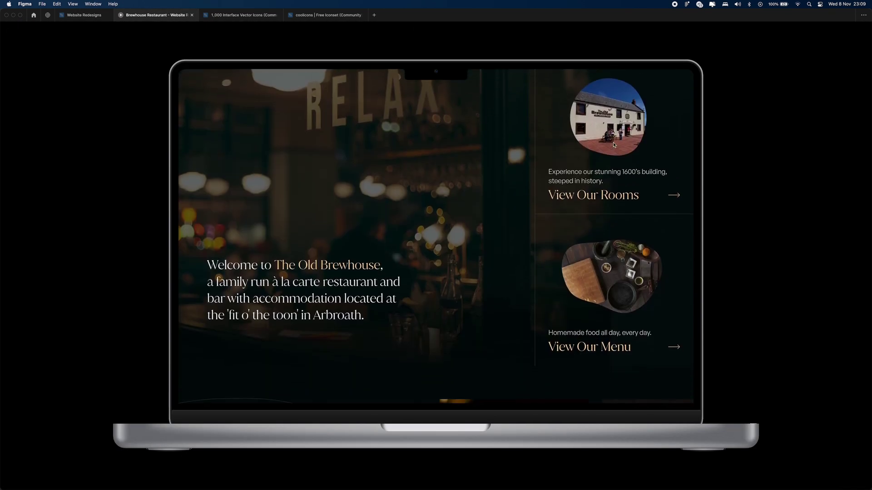
- Scroll the laptop-mockup prototype from the hero through rooms and reviews to the map footer
scroll(613, 144, down, 3)
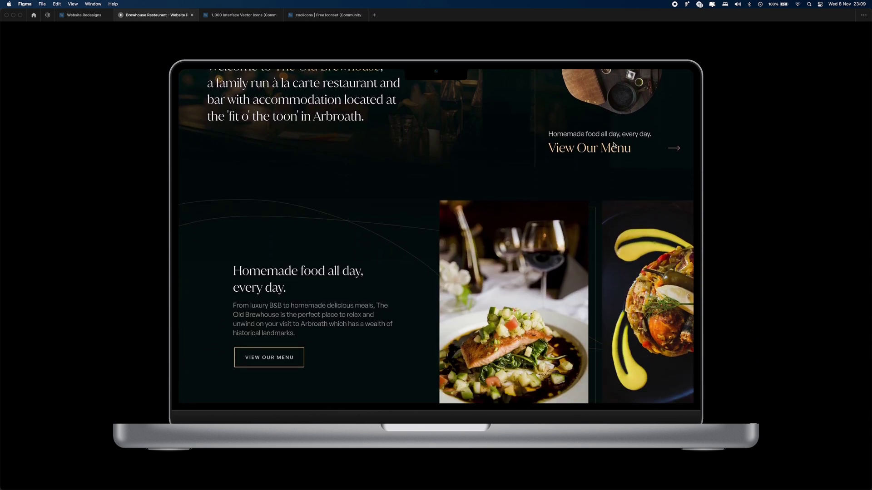
scroll(614, 145, down, 5)
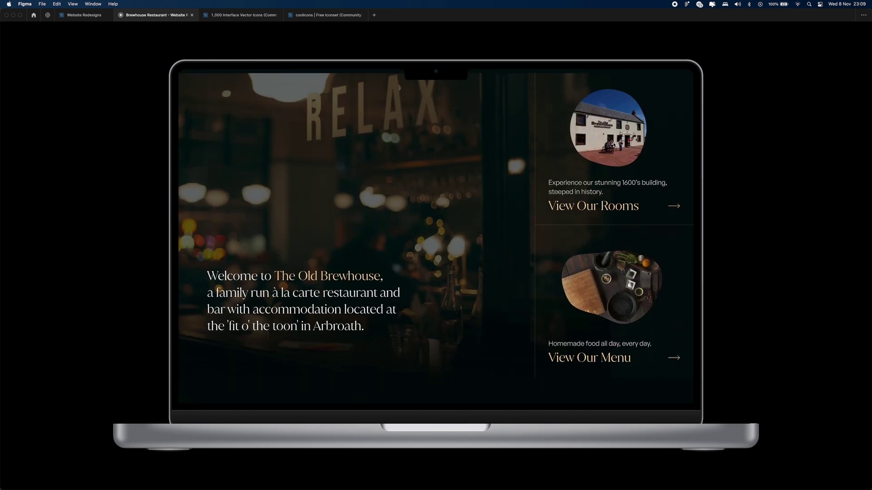
scroll(614, 145, down, 10)
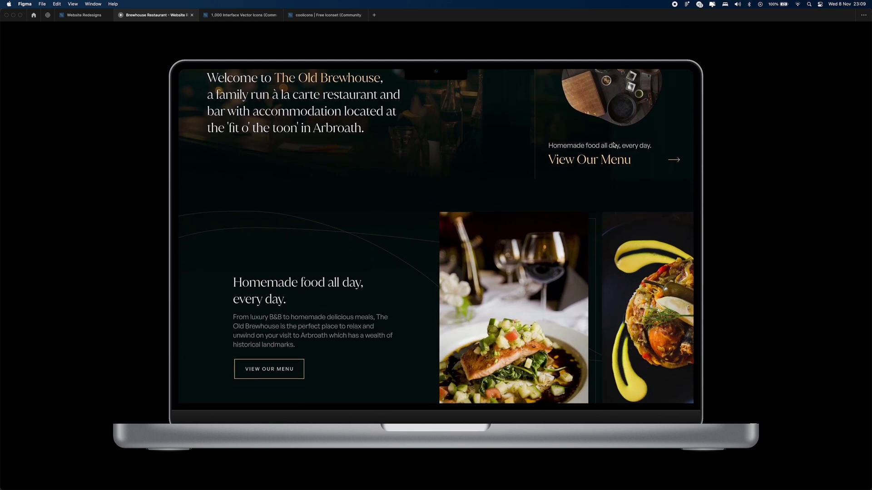
scroll(614, 145, down, 9)
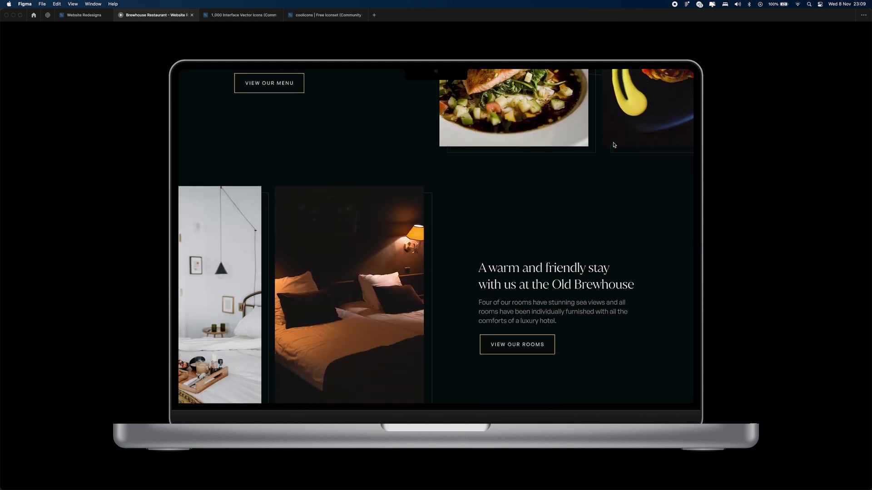
scroll(614, 145, down, 15)
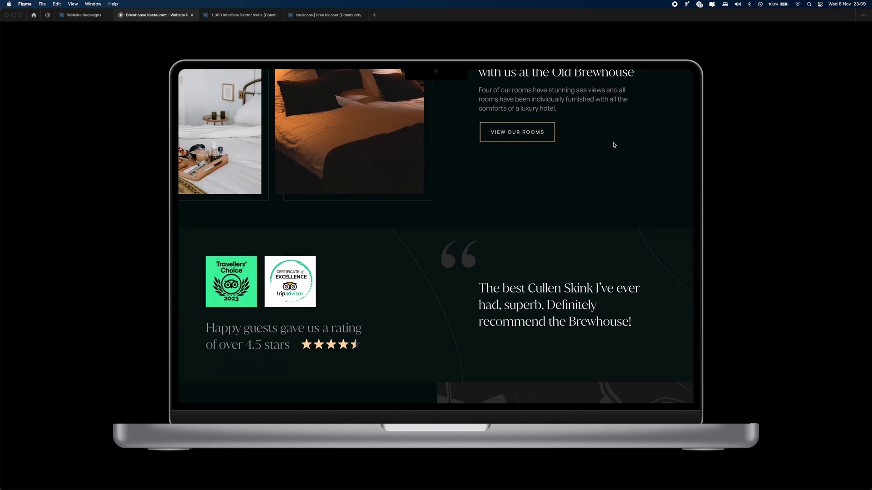
scroll(614, 145, down, 3)
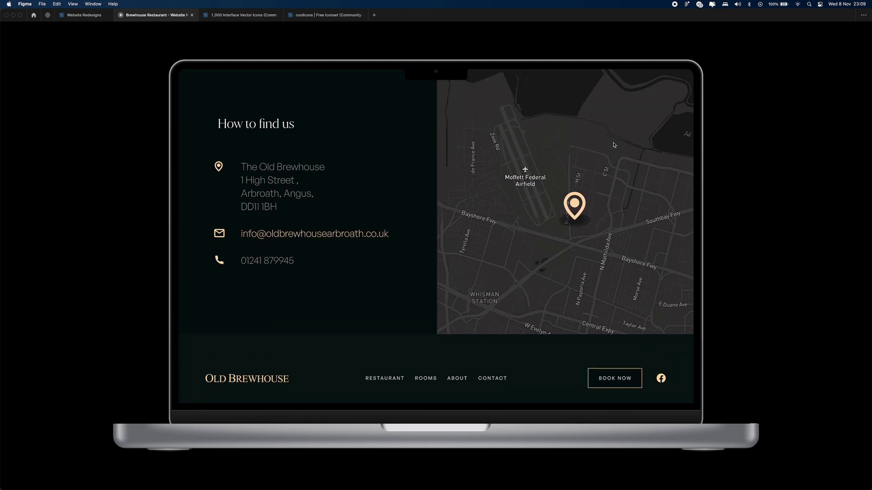